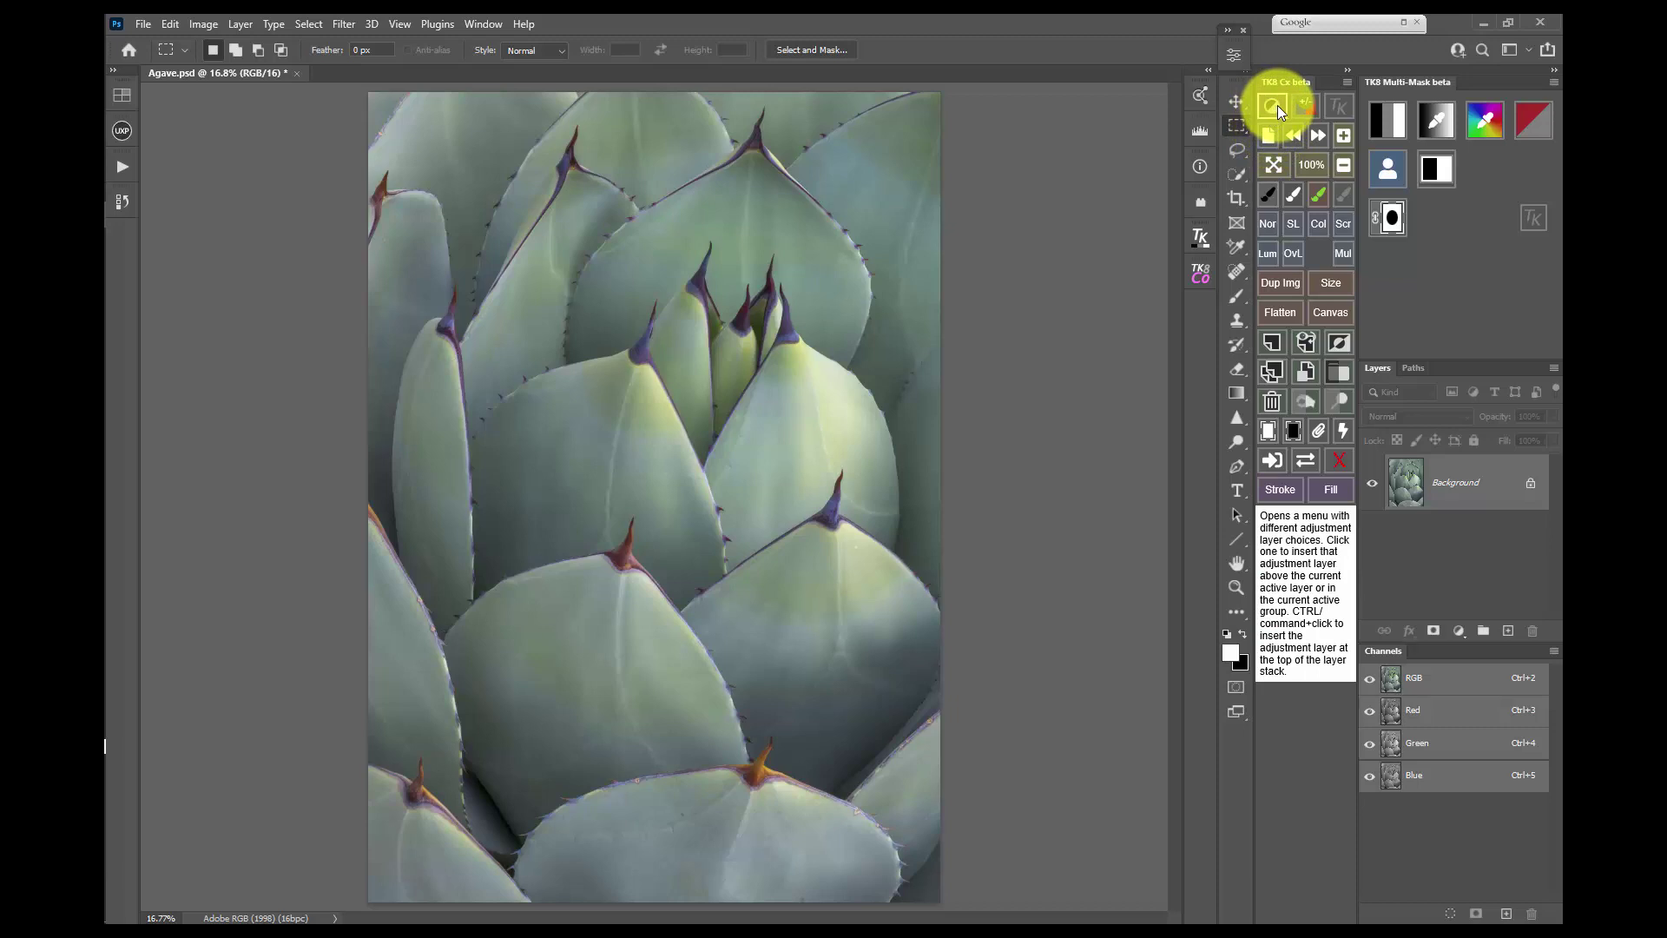
Turn off the tooltips in the TK8 Cx module's preferences
click(1330, 106)
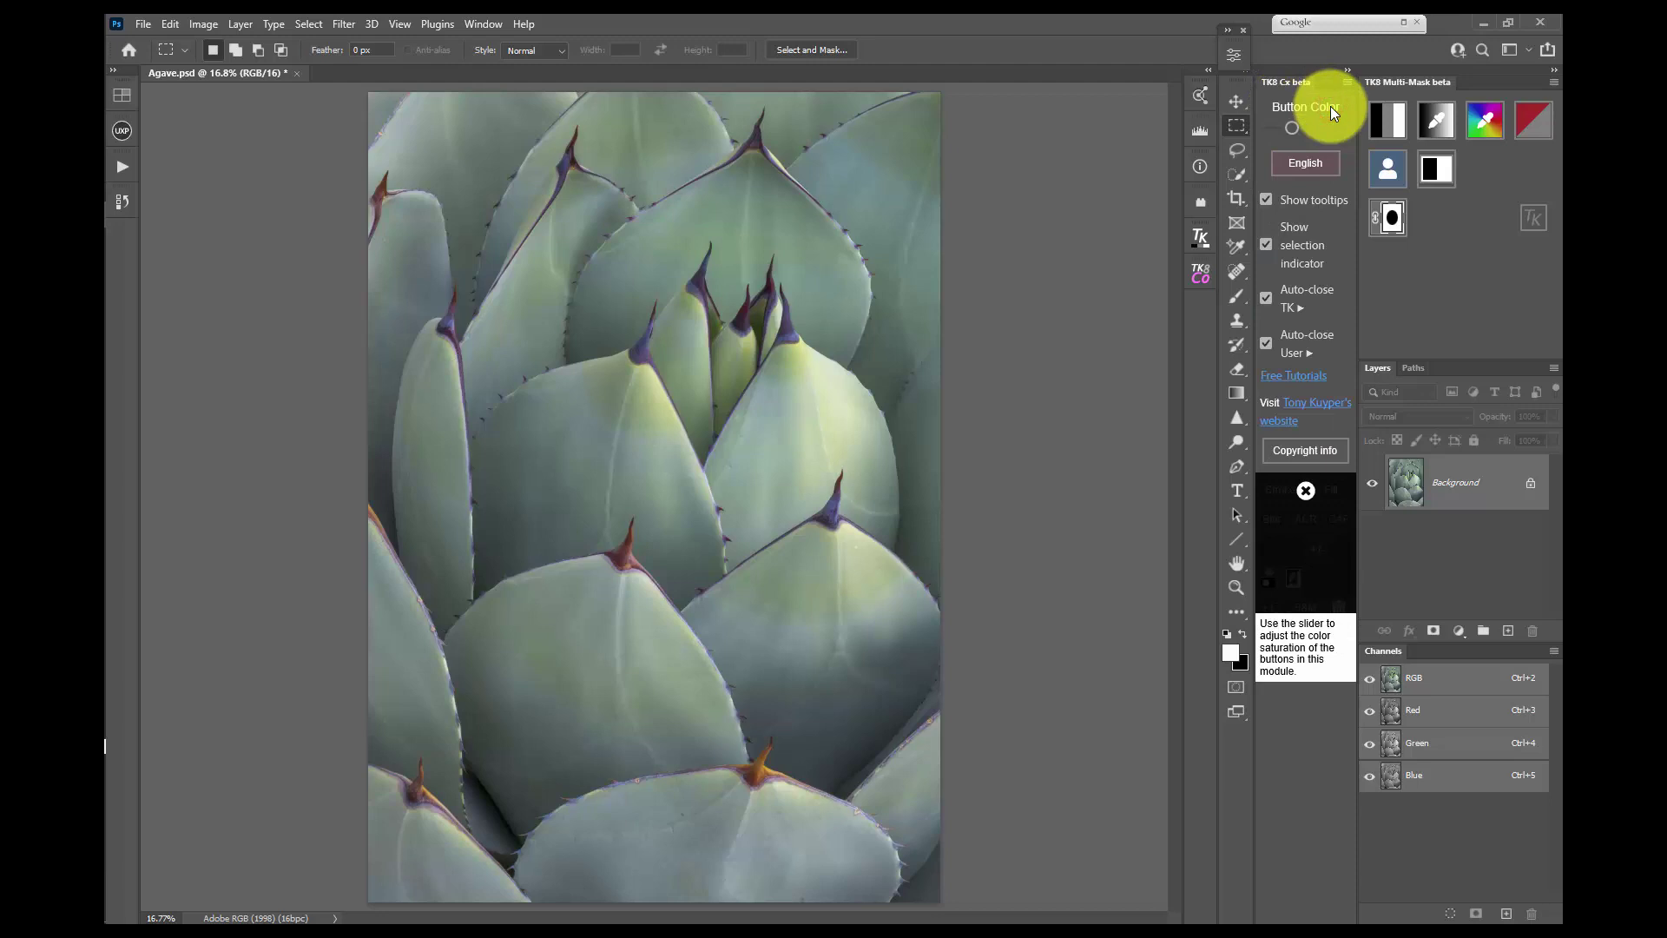
click(1342, 201)
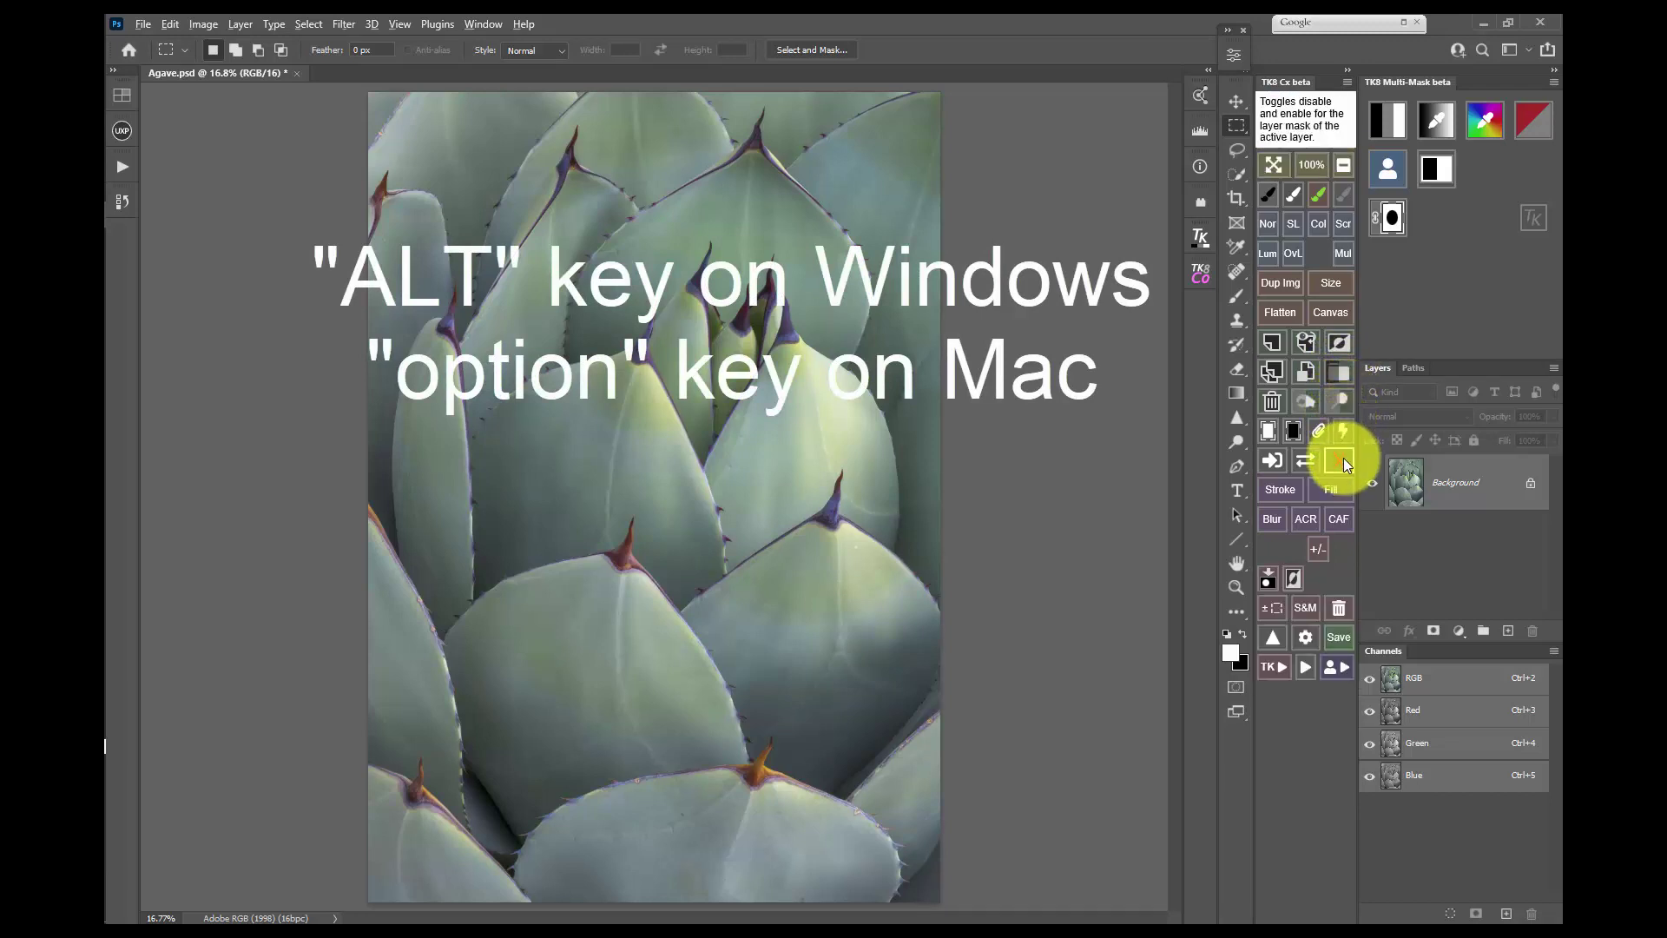
Select the whole Agave image, review the selection indicator preference, and deselect the image
click(1342, 548)
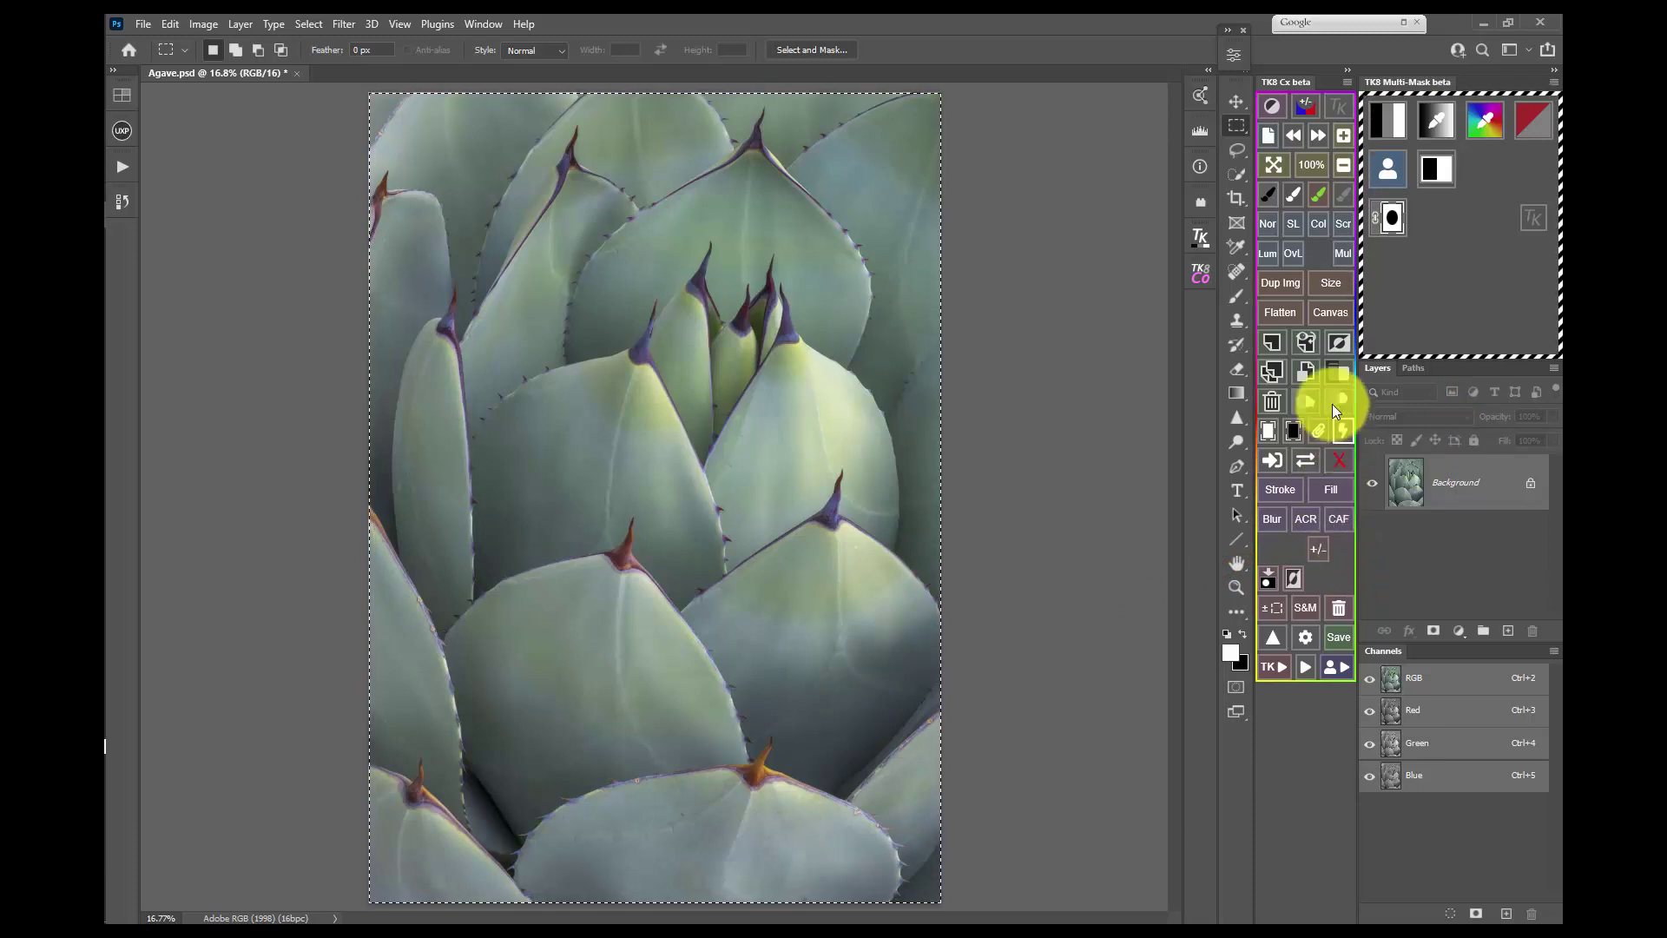
click(1333, 103)
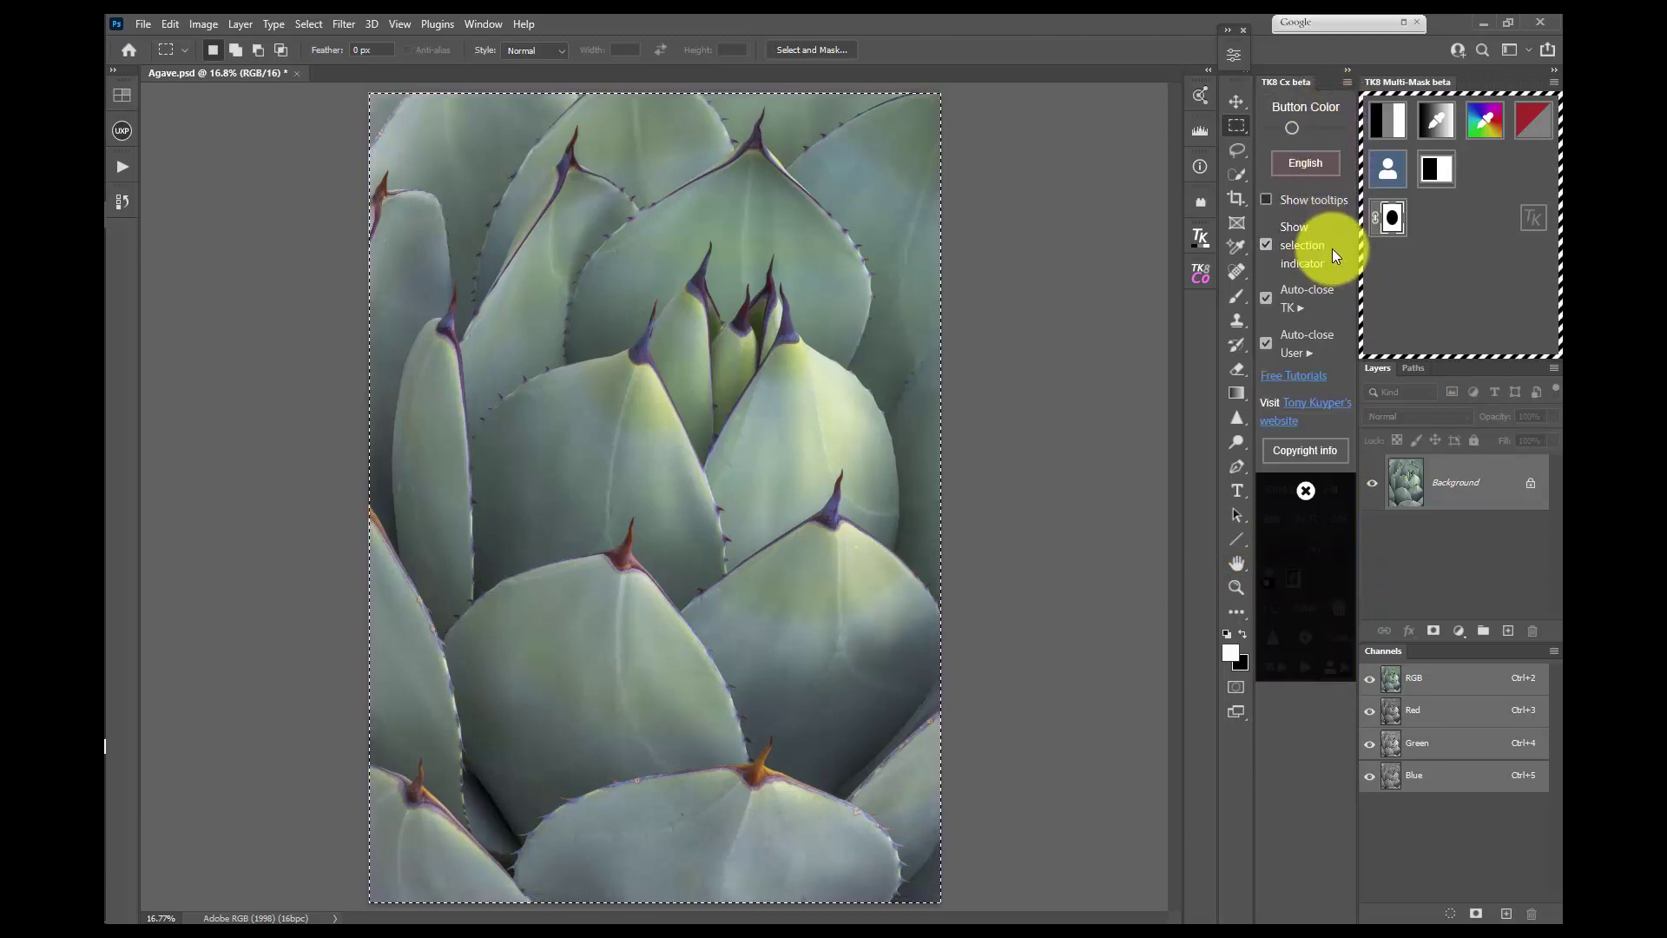
click(1308, 492)
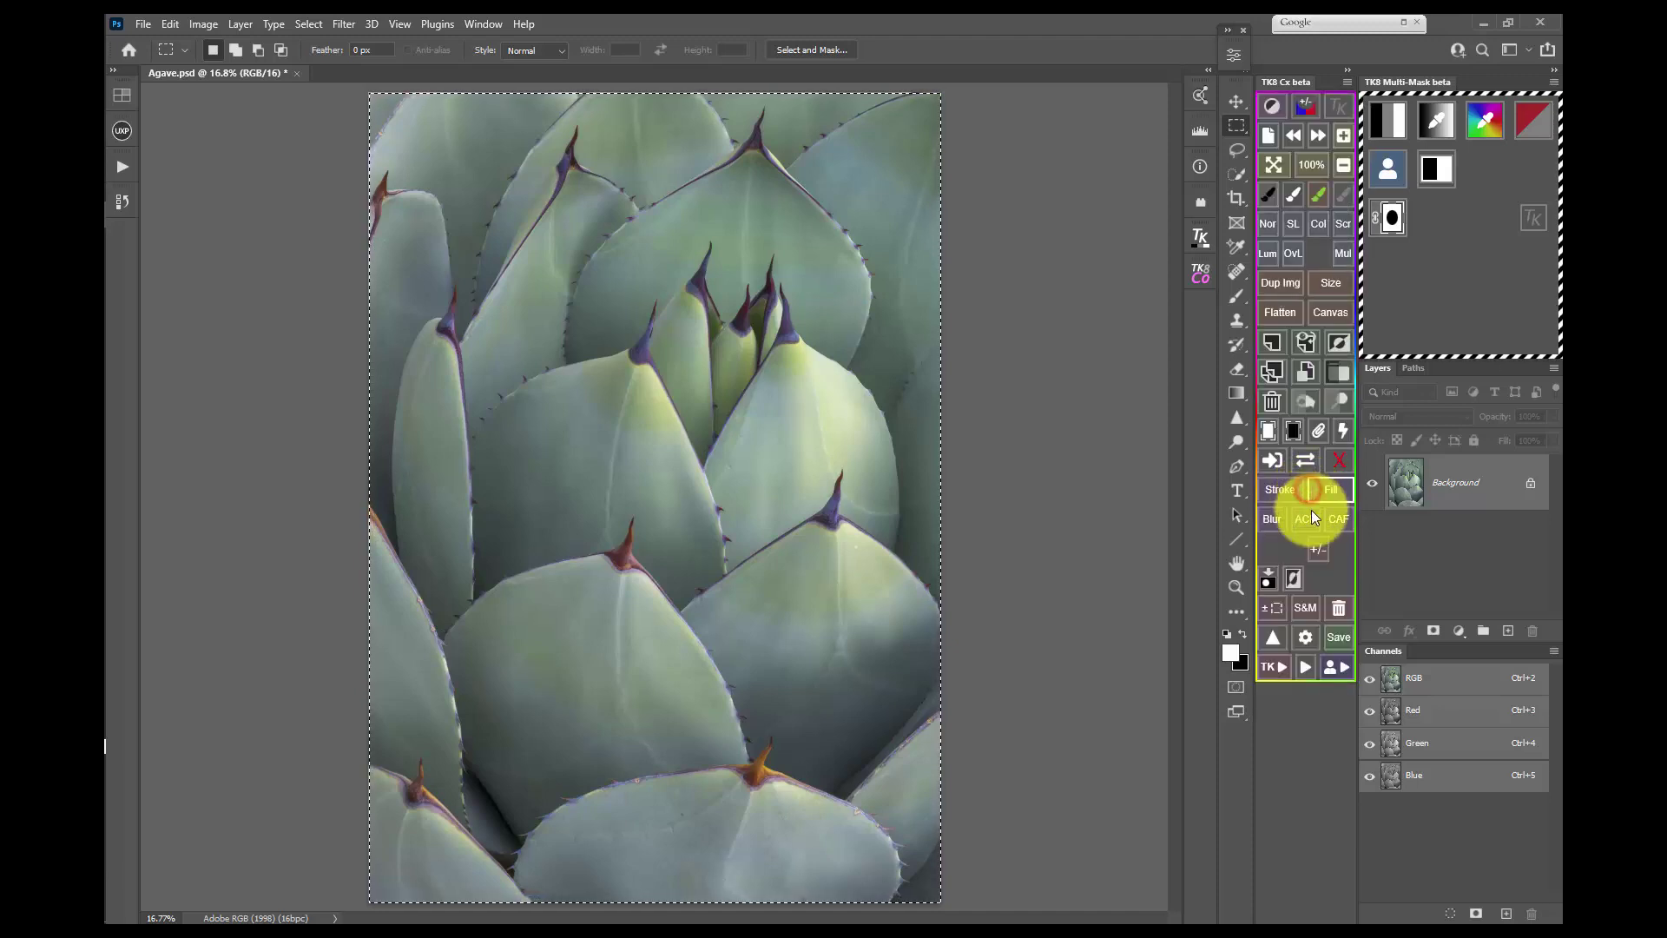
click(1325, 557)
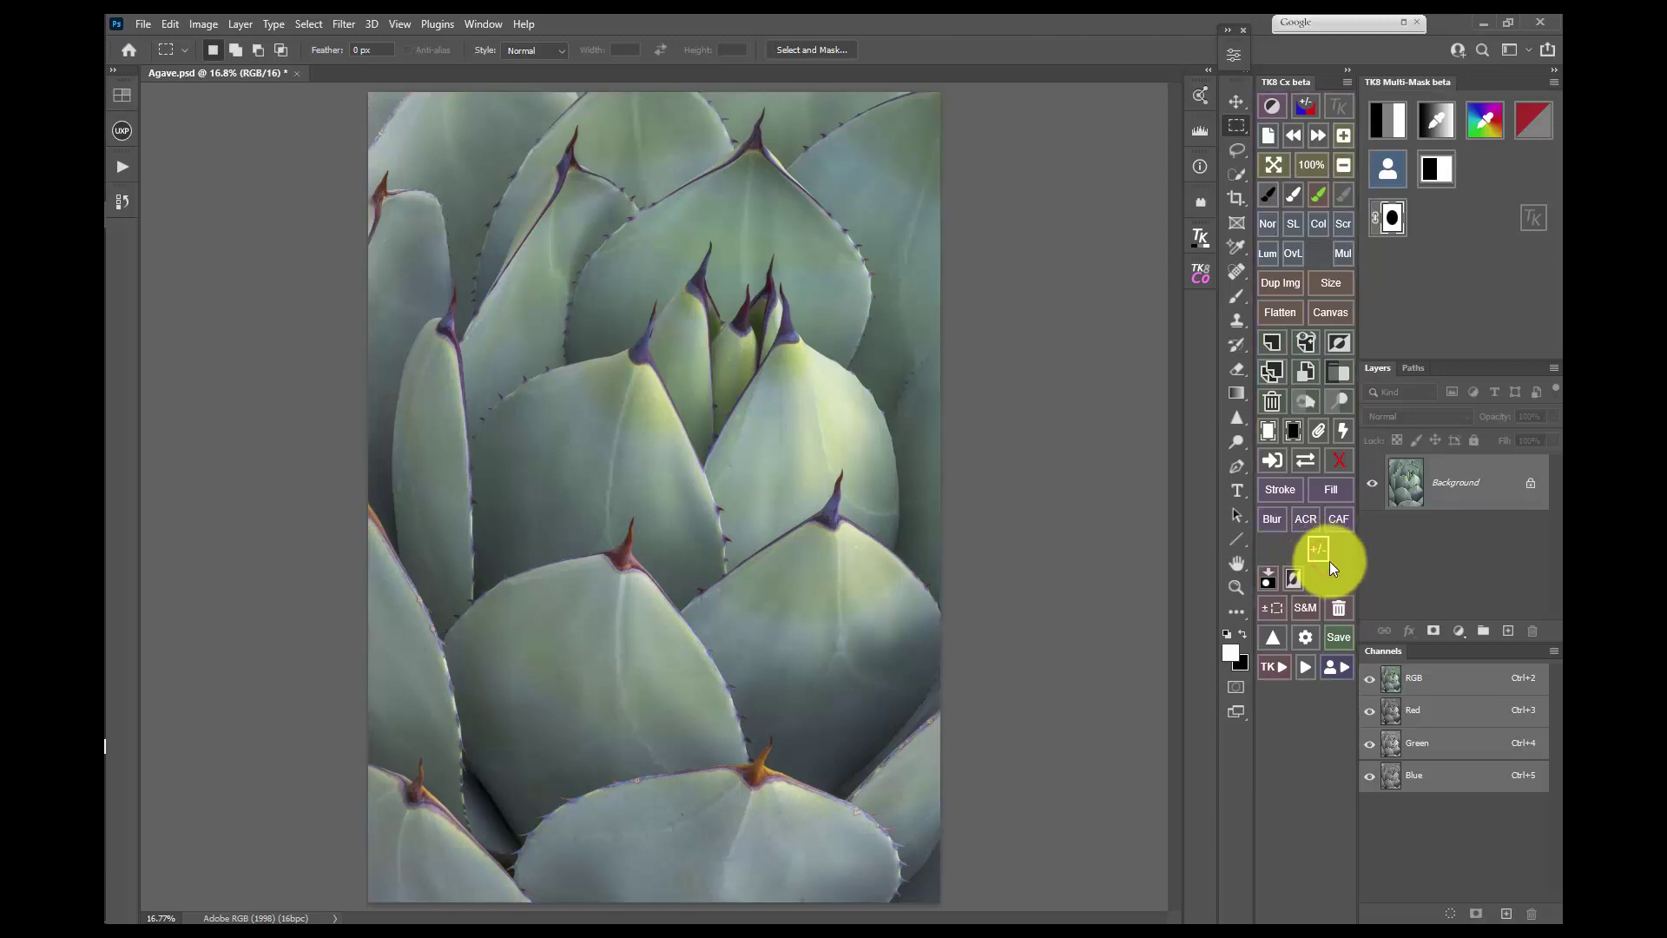
Create a web-sharpened copy named Sharpened, converted to sRGB and fitted within 800 px height and 1100 px width
click(1316, 642)
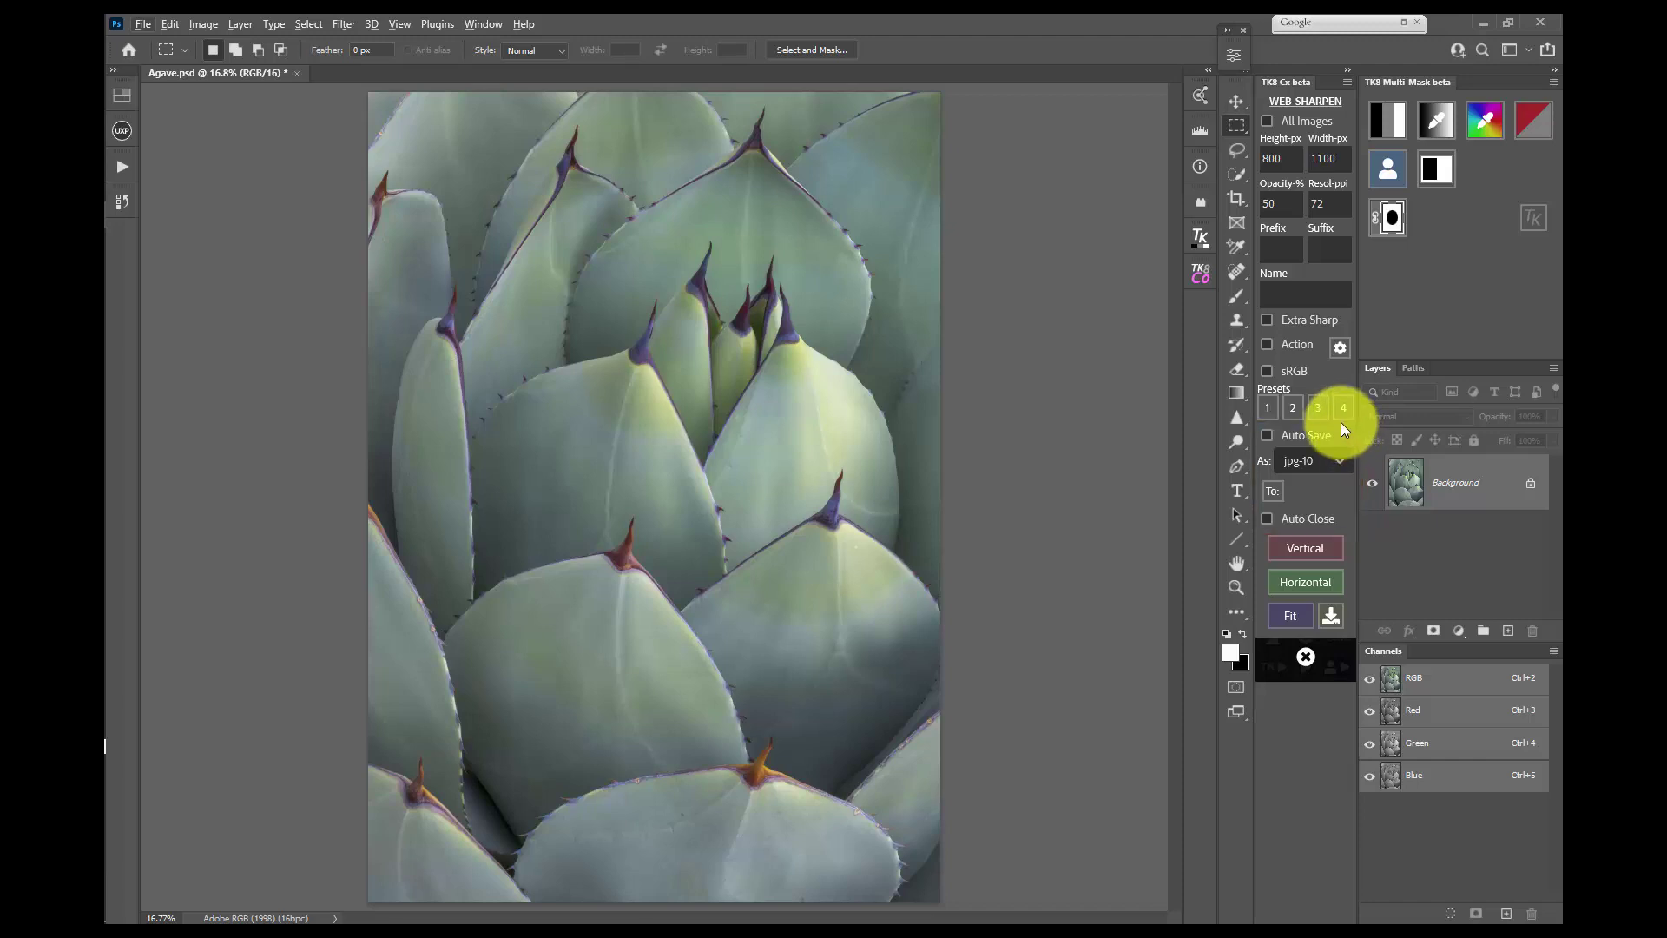
click(1290, 290)
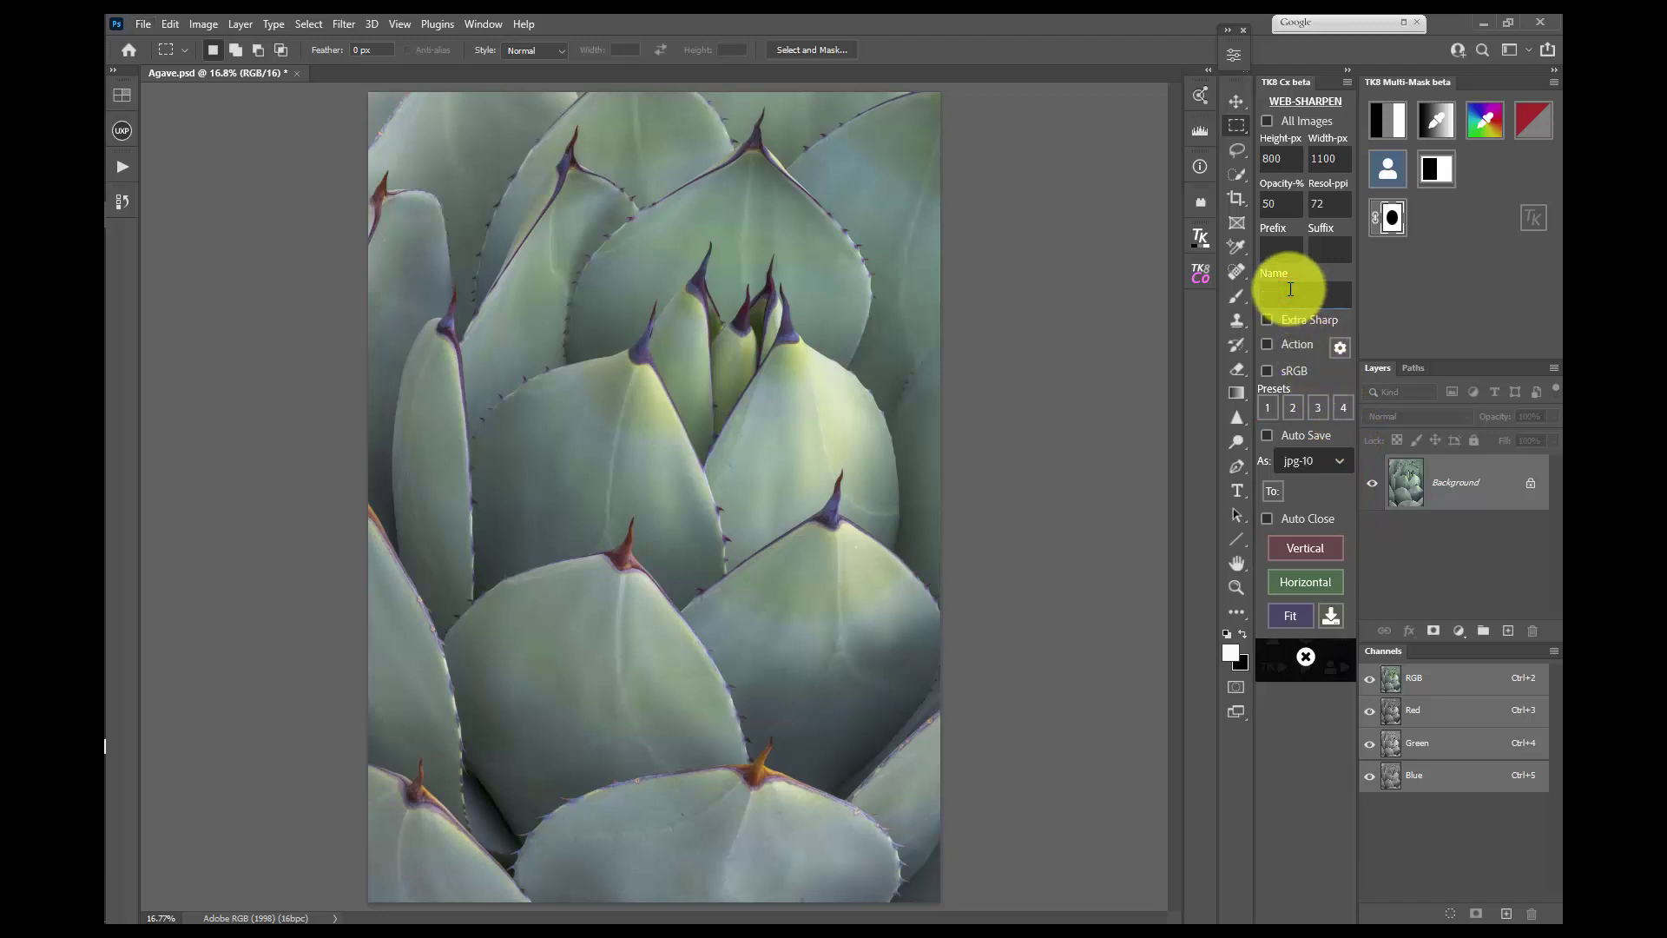
text(Sharpened)
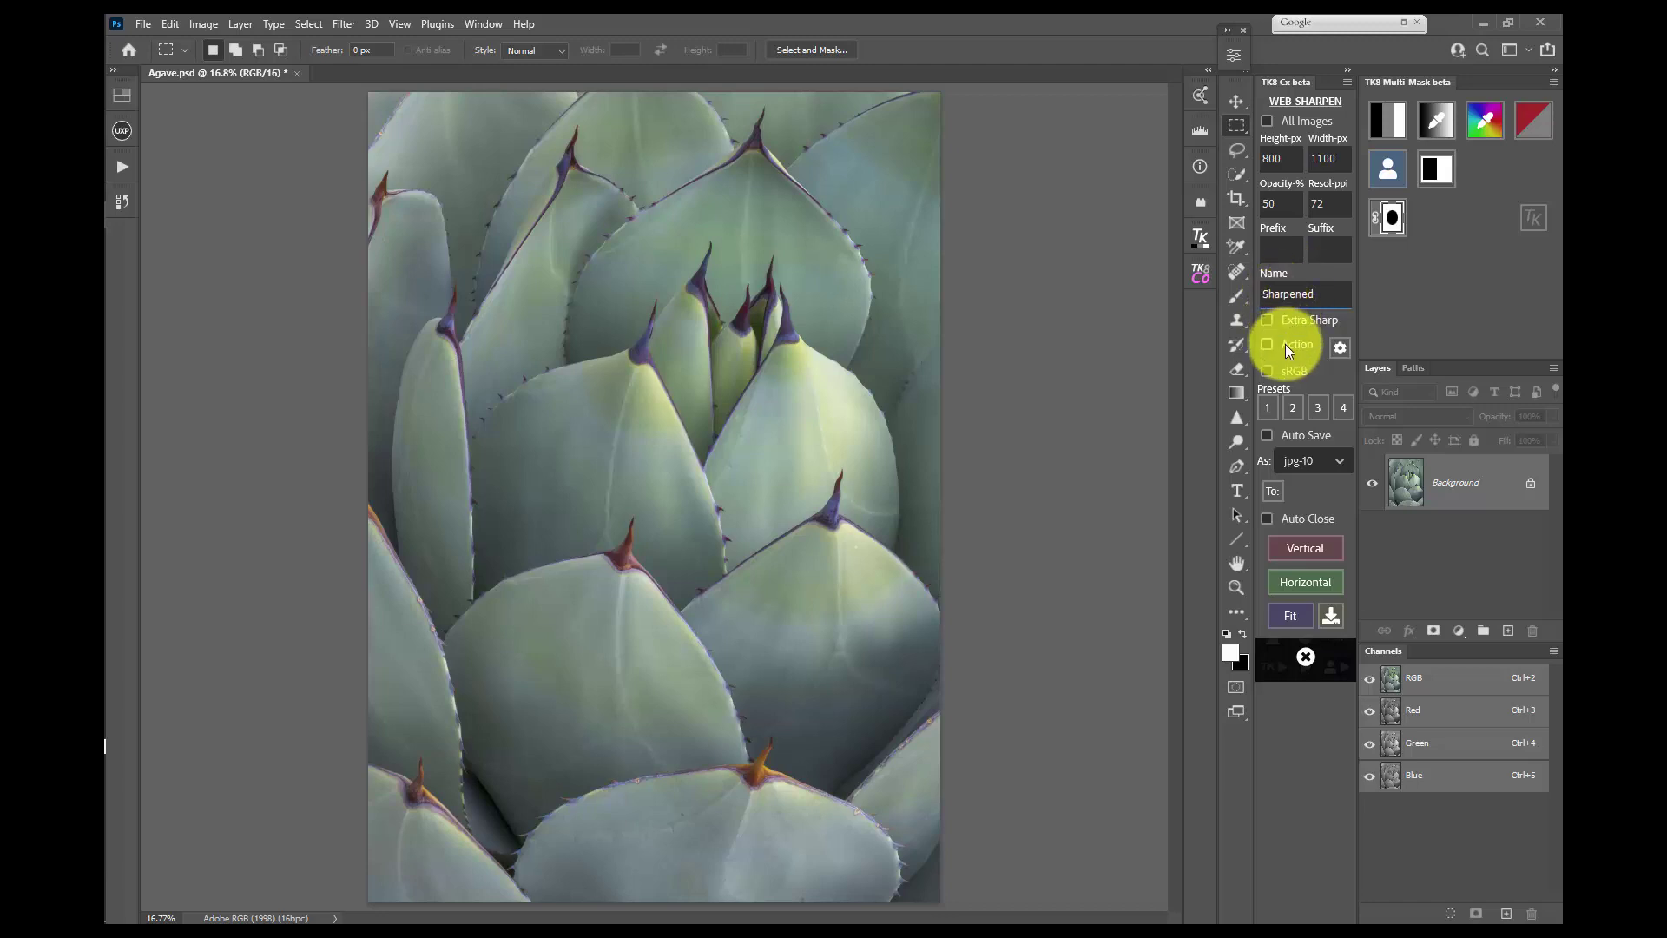
click(1295, 372)
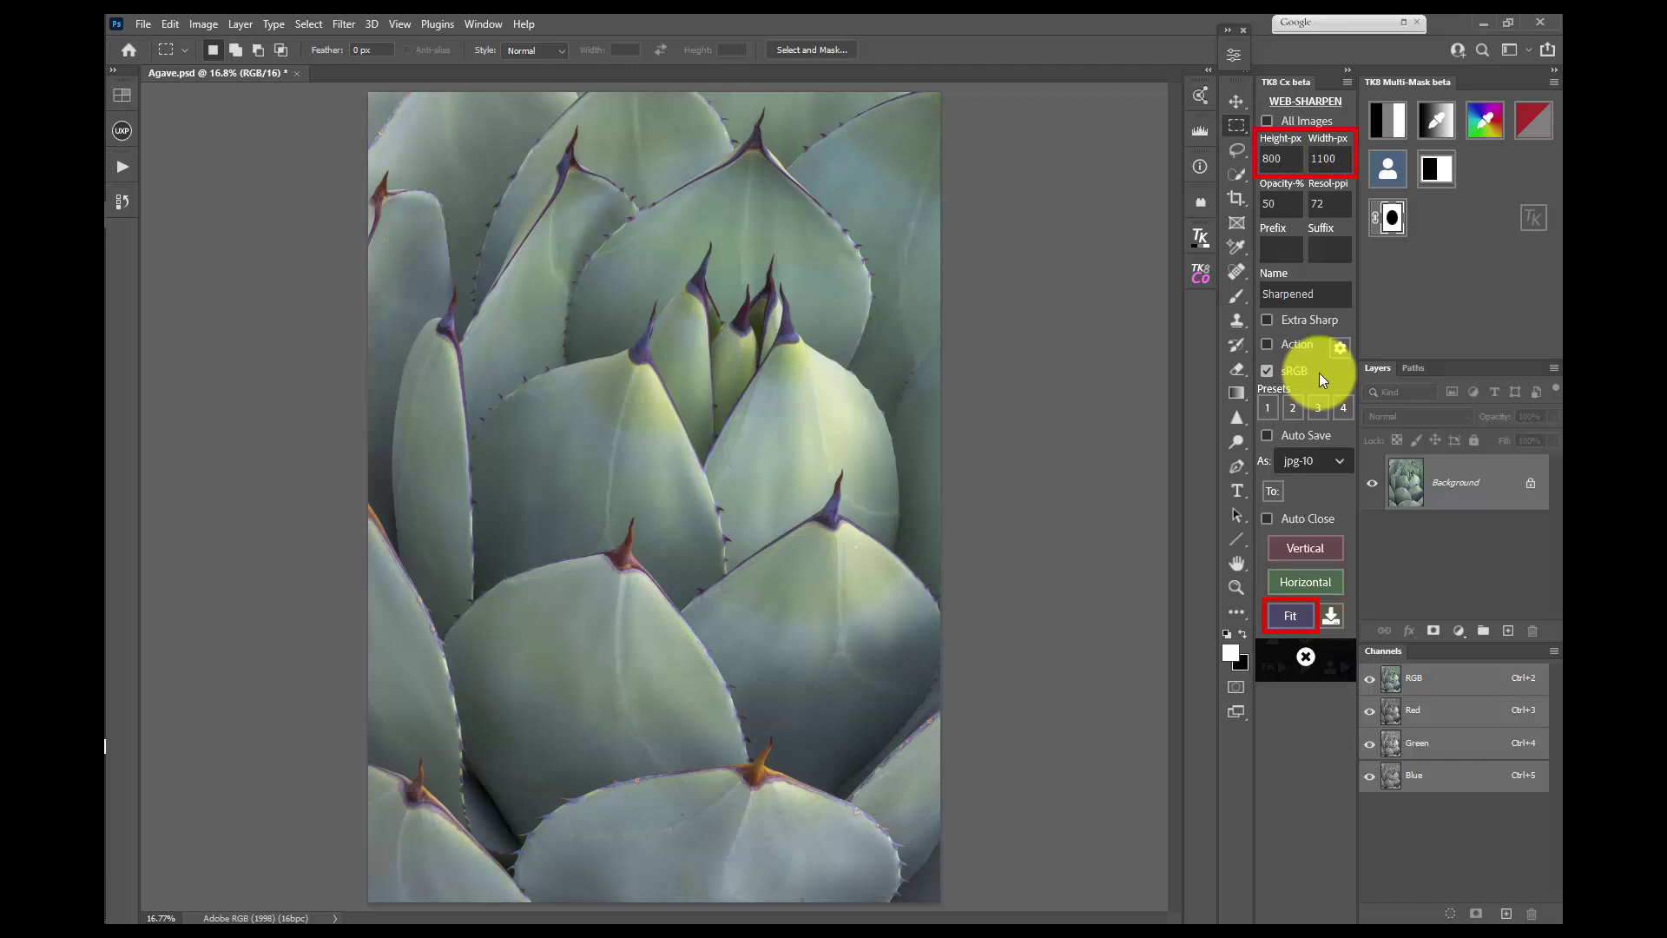
click(1294, 618)
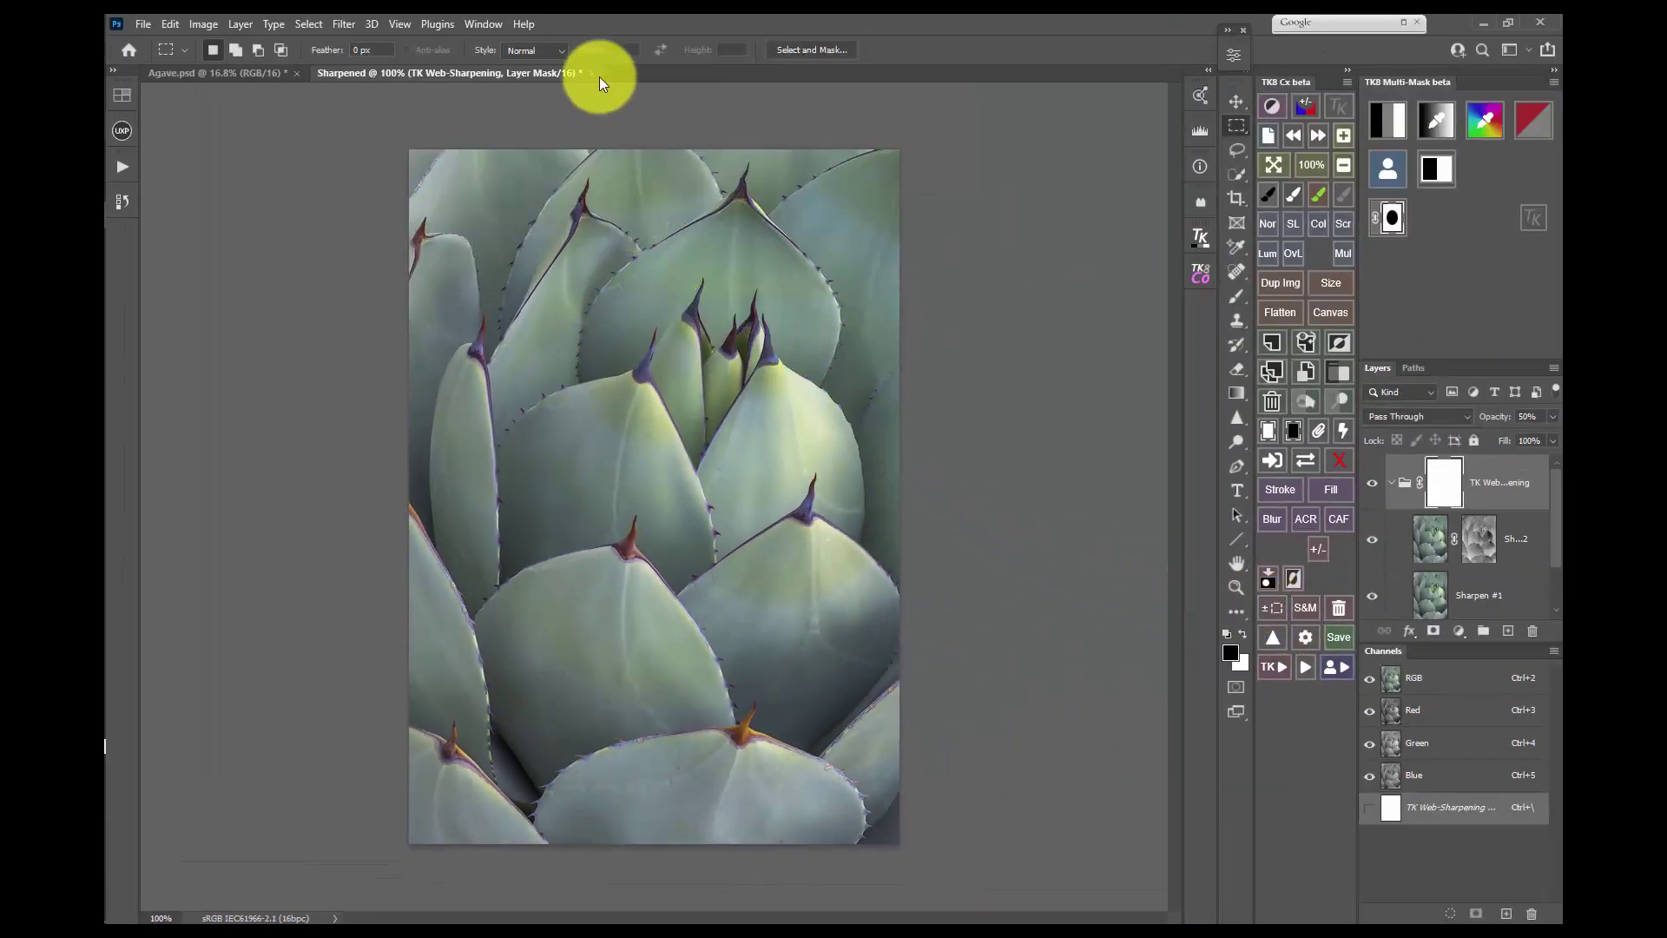
Close the Sharpened copy without saving and web-sharpen the Agave image again with the same settings
click(591, 74)
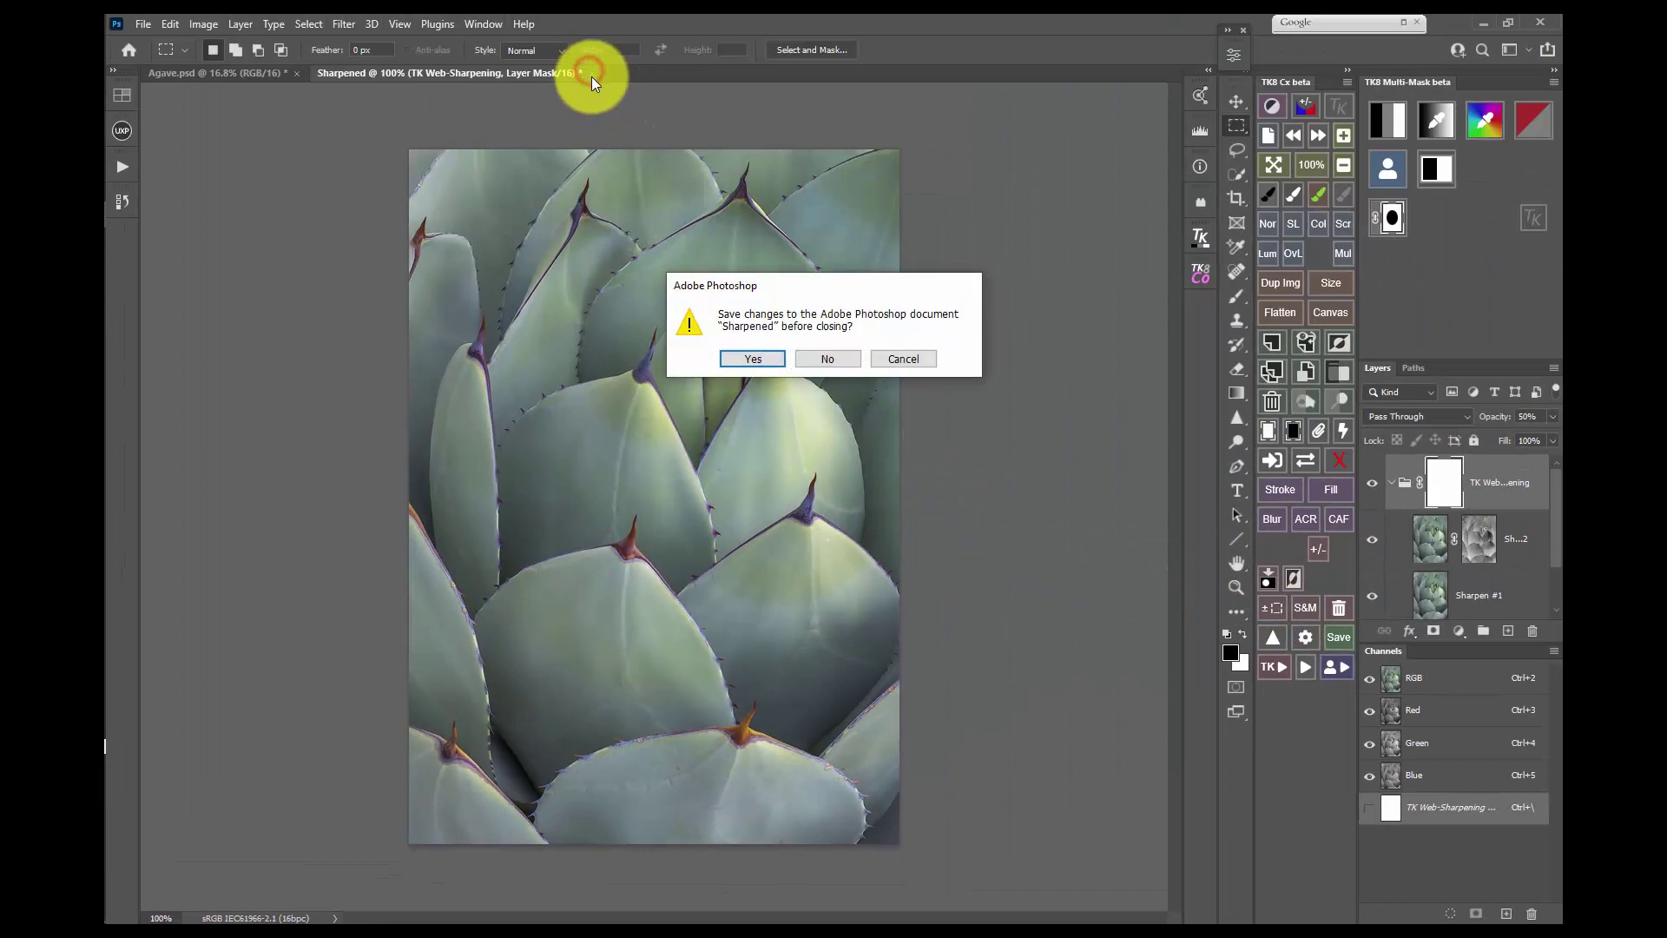
click(835, 358)
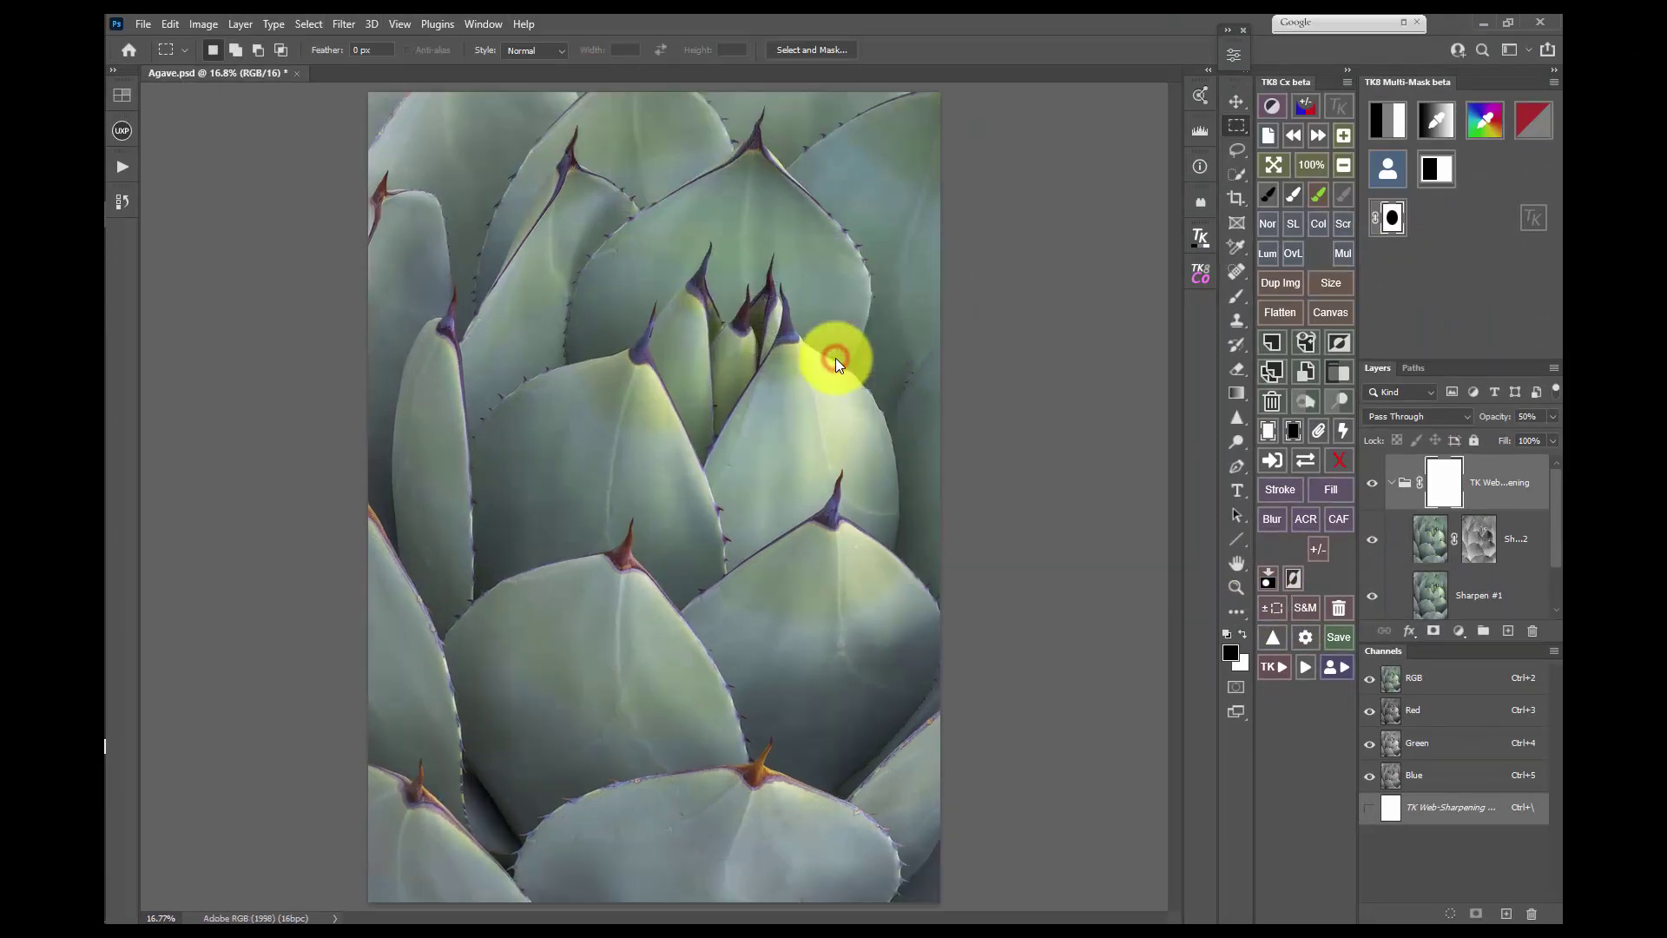
click(1273, 641)
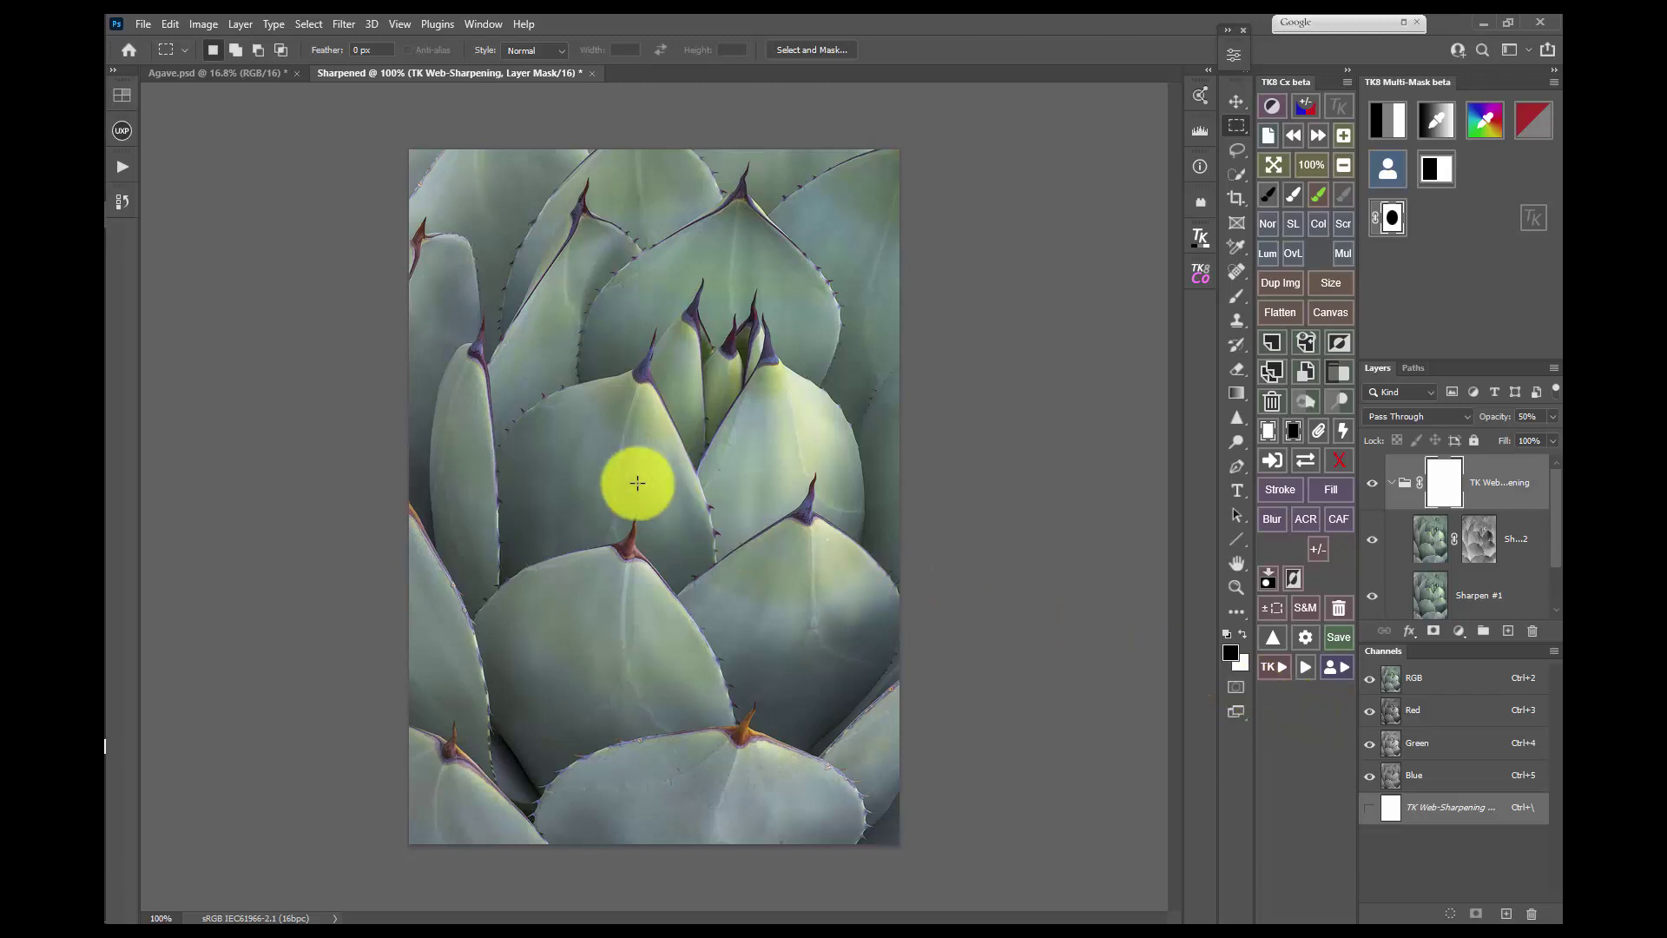
Check the loaded action sets and add the Large Frame action from Favorite Actions to the User Actions list
click(116, 171)
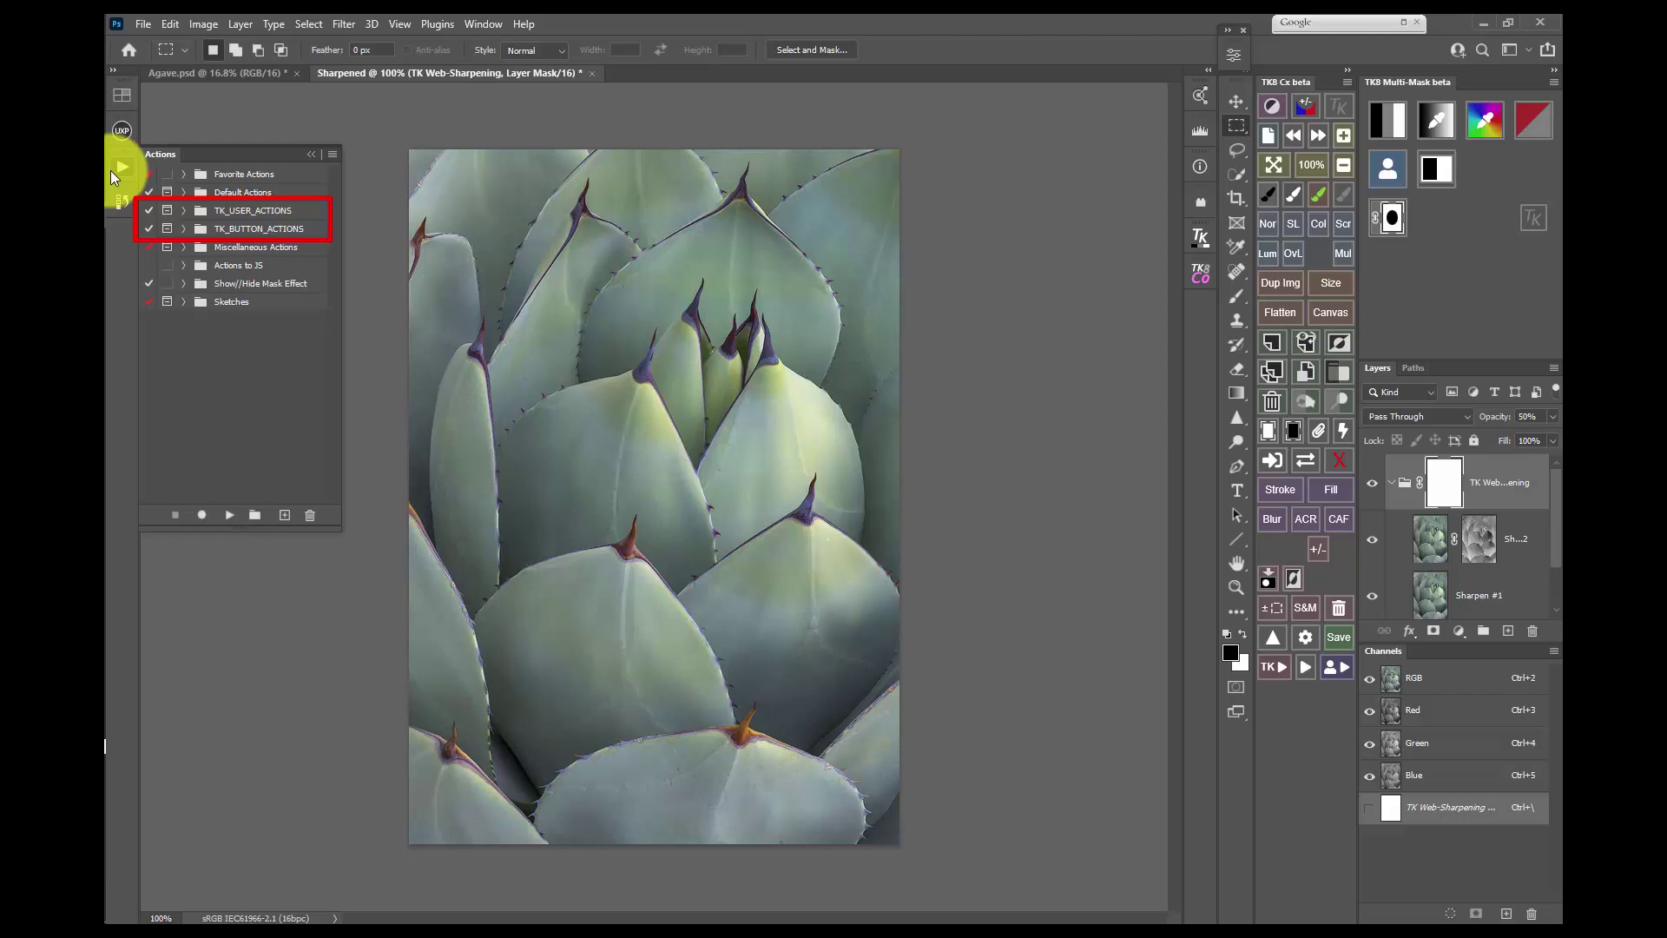
click(121, 167)
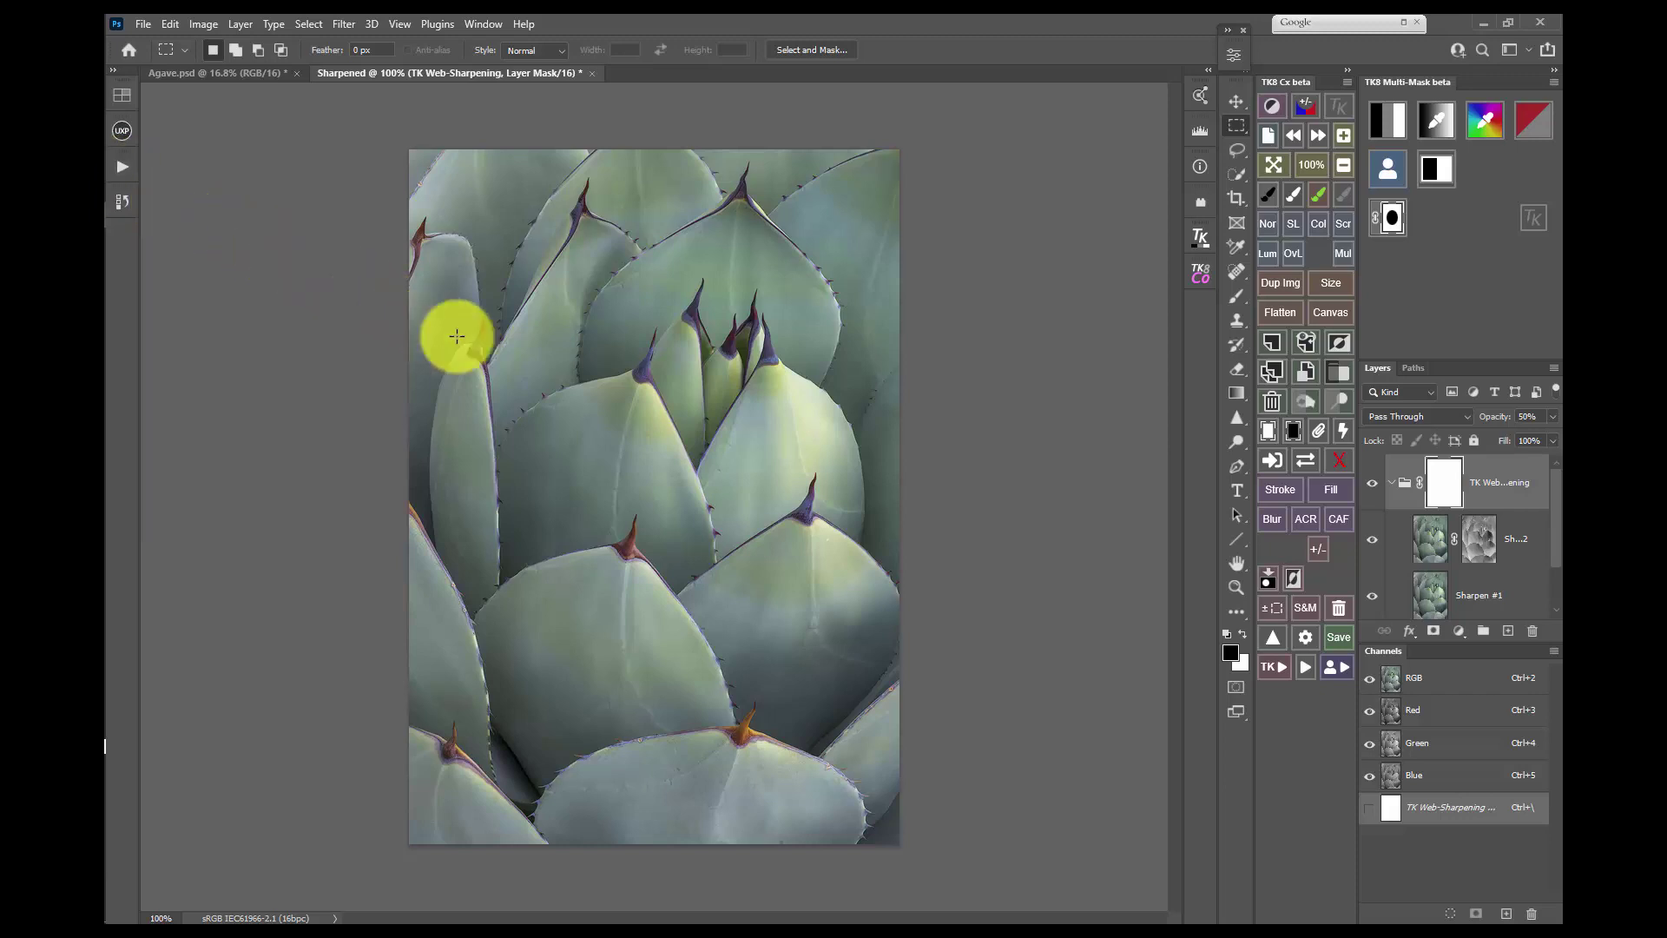
click(1347, 673)
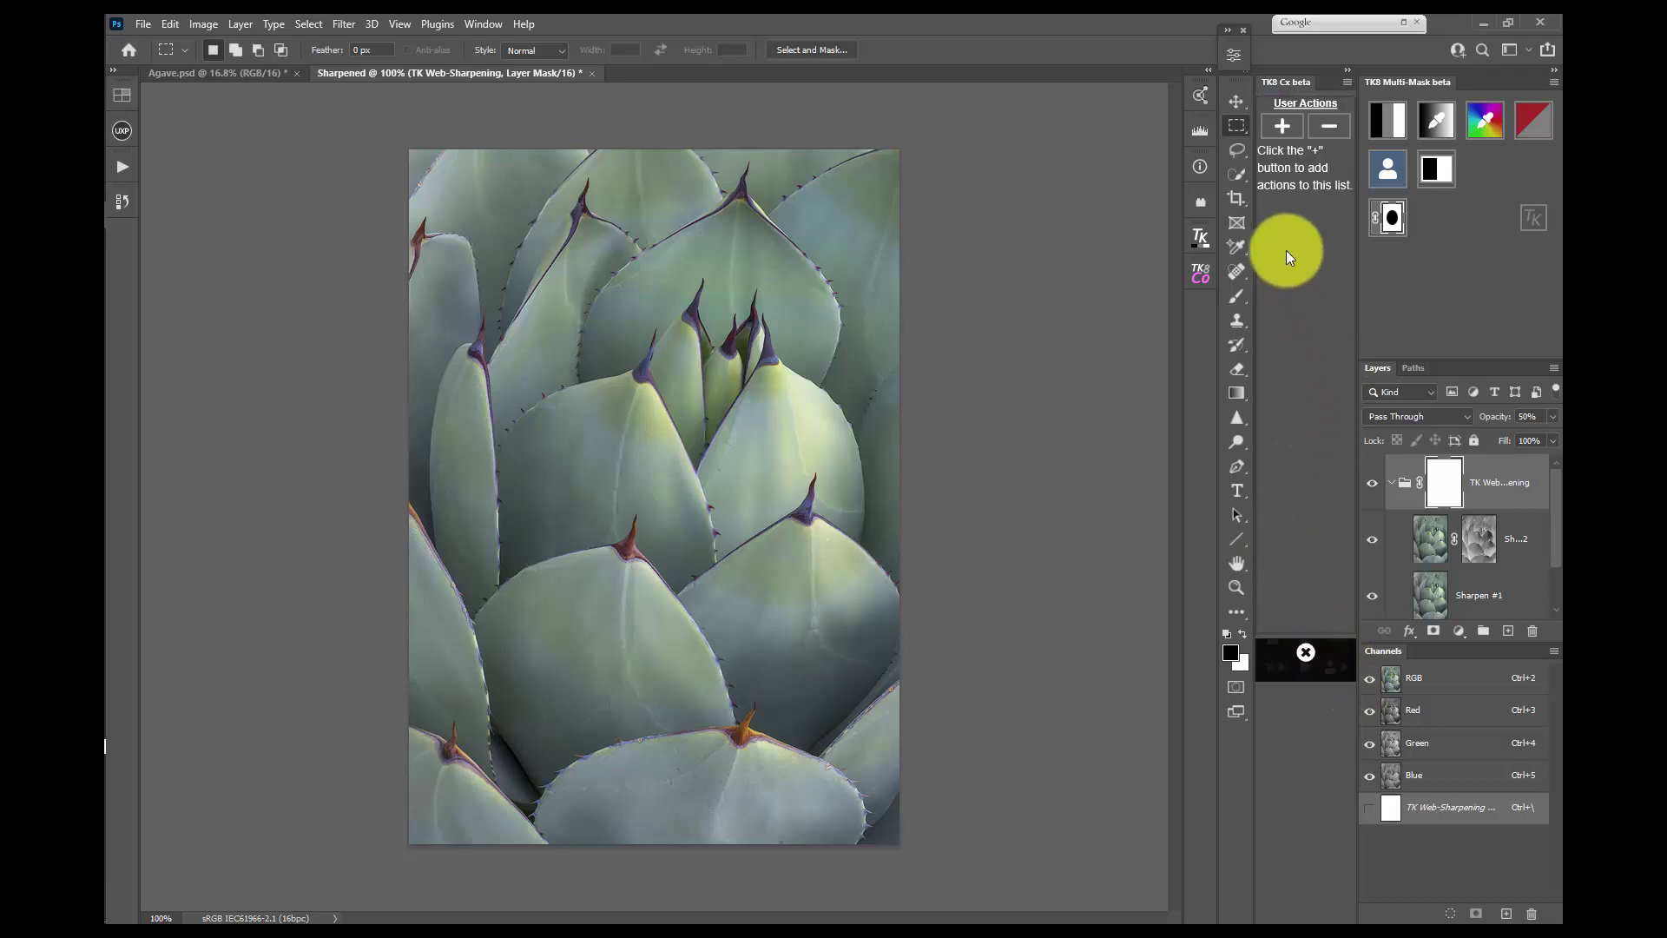
click(1266, 132)
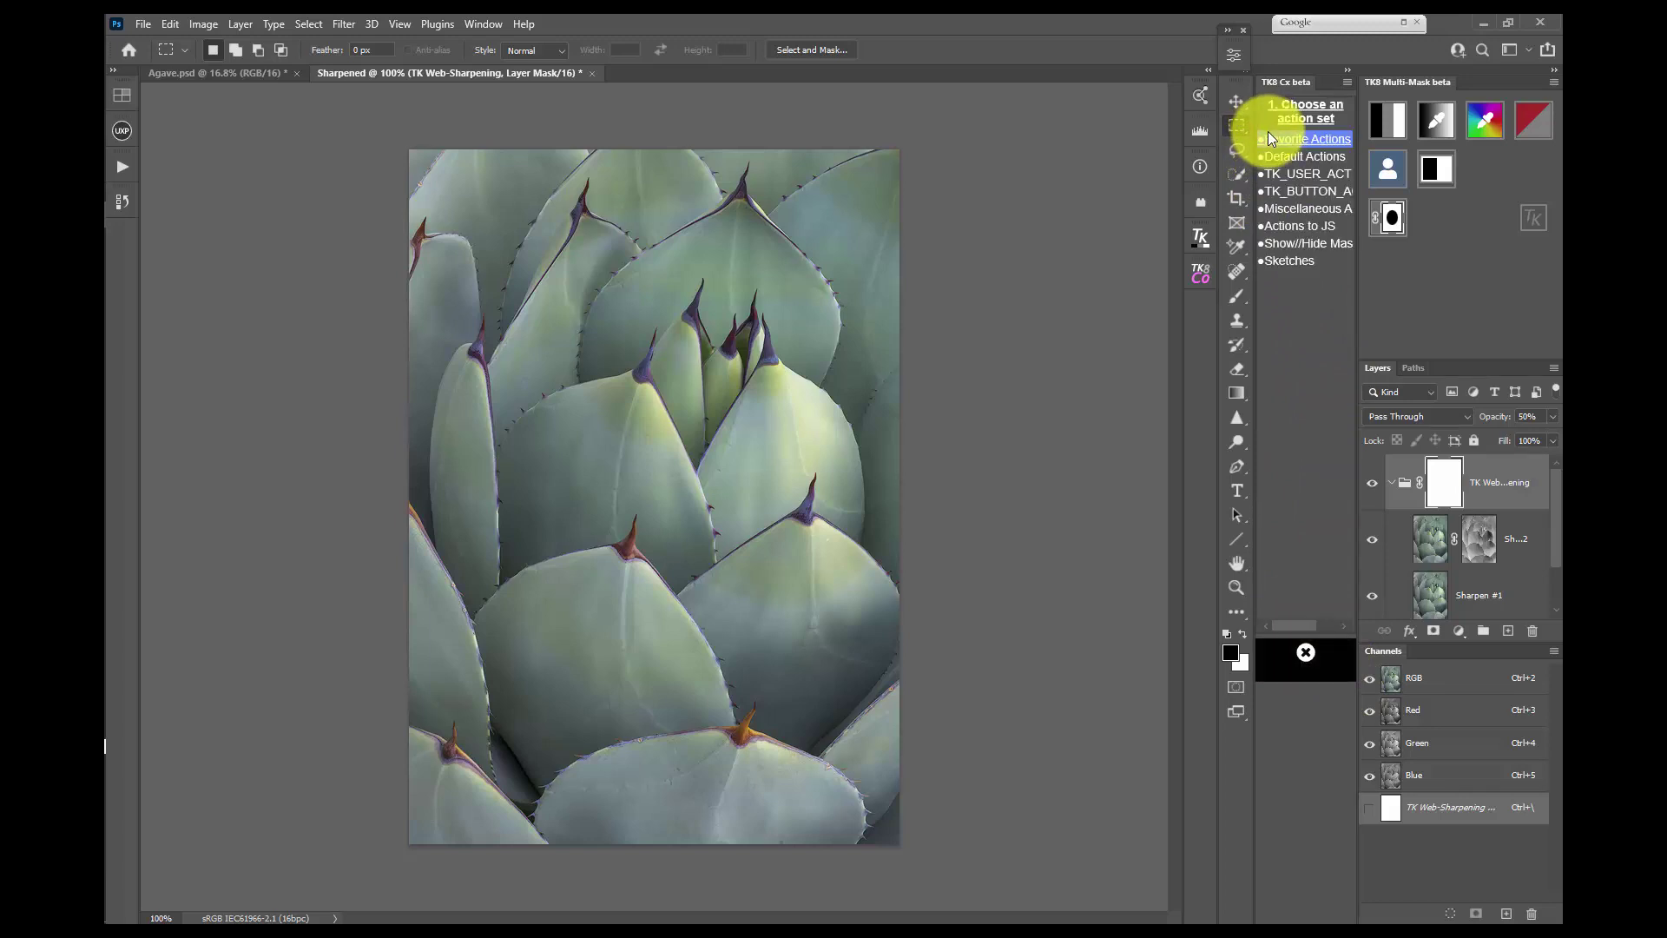
click(1342, 172)
click(1347, 190)
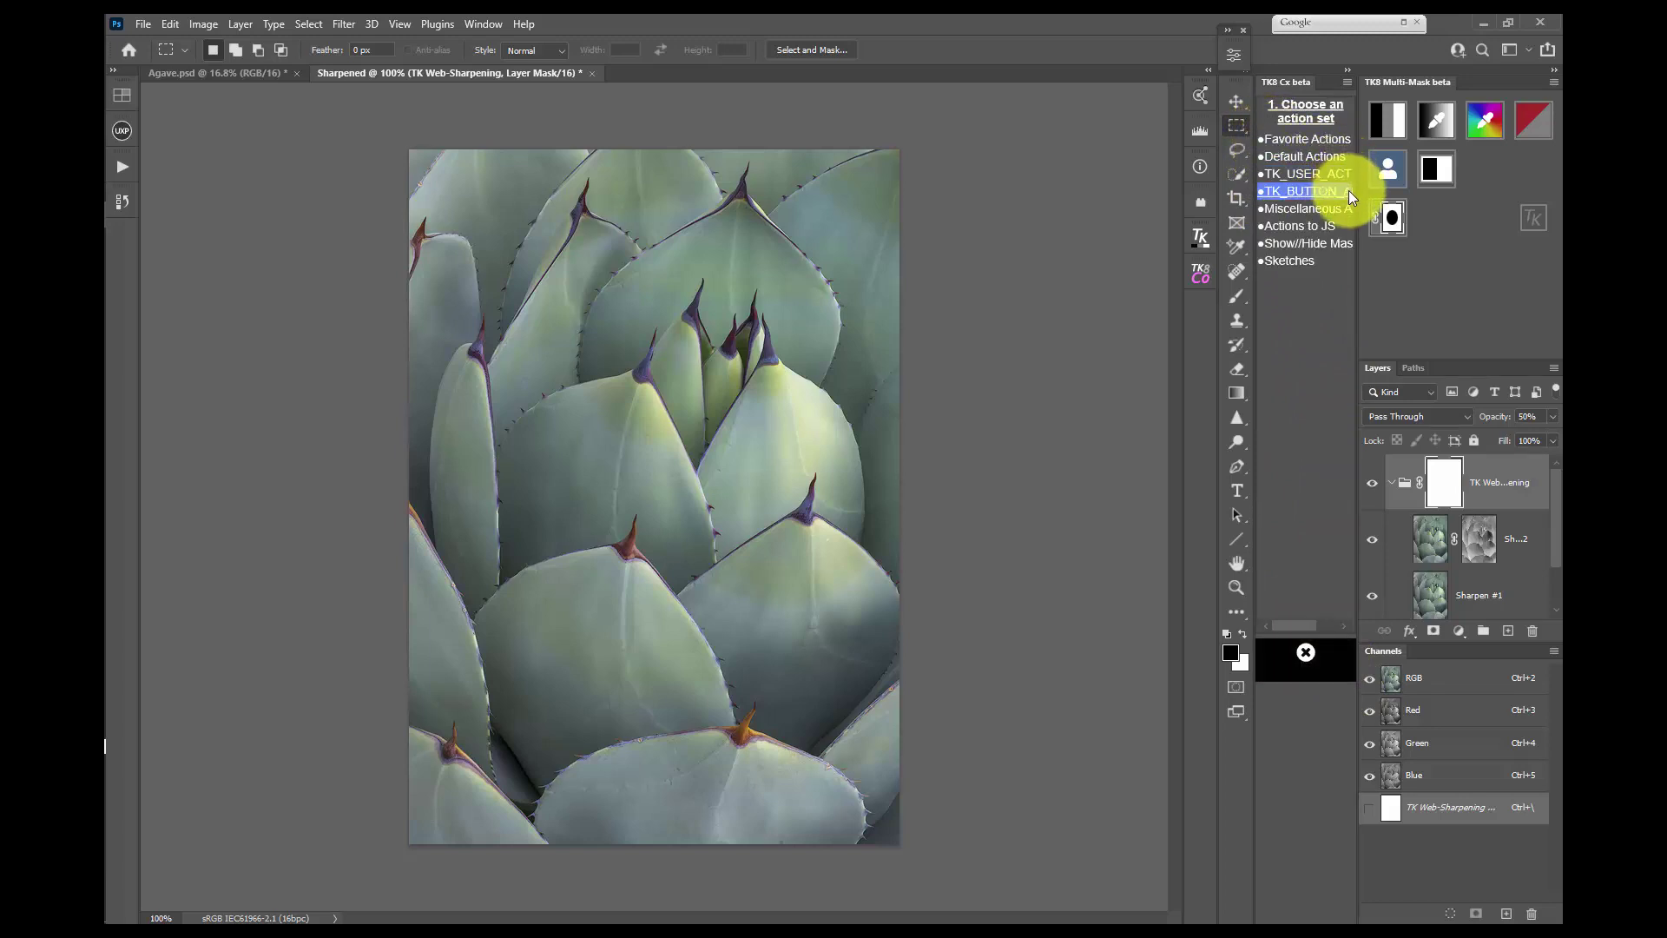
click(1344, 143)
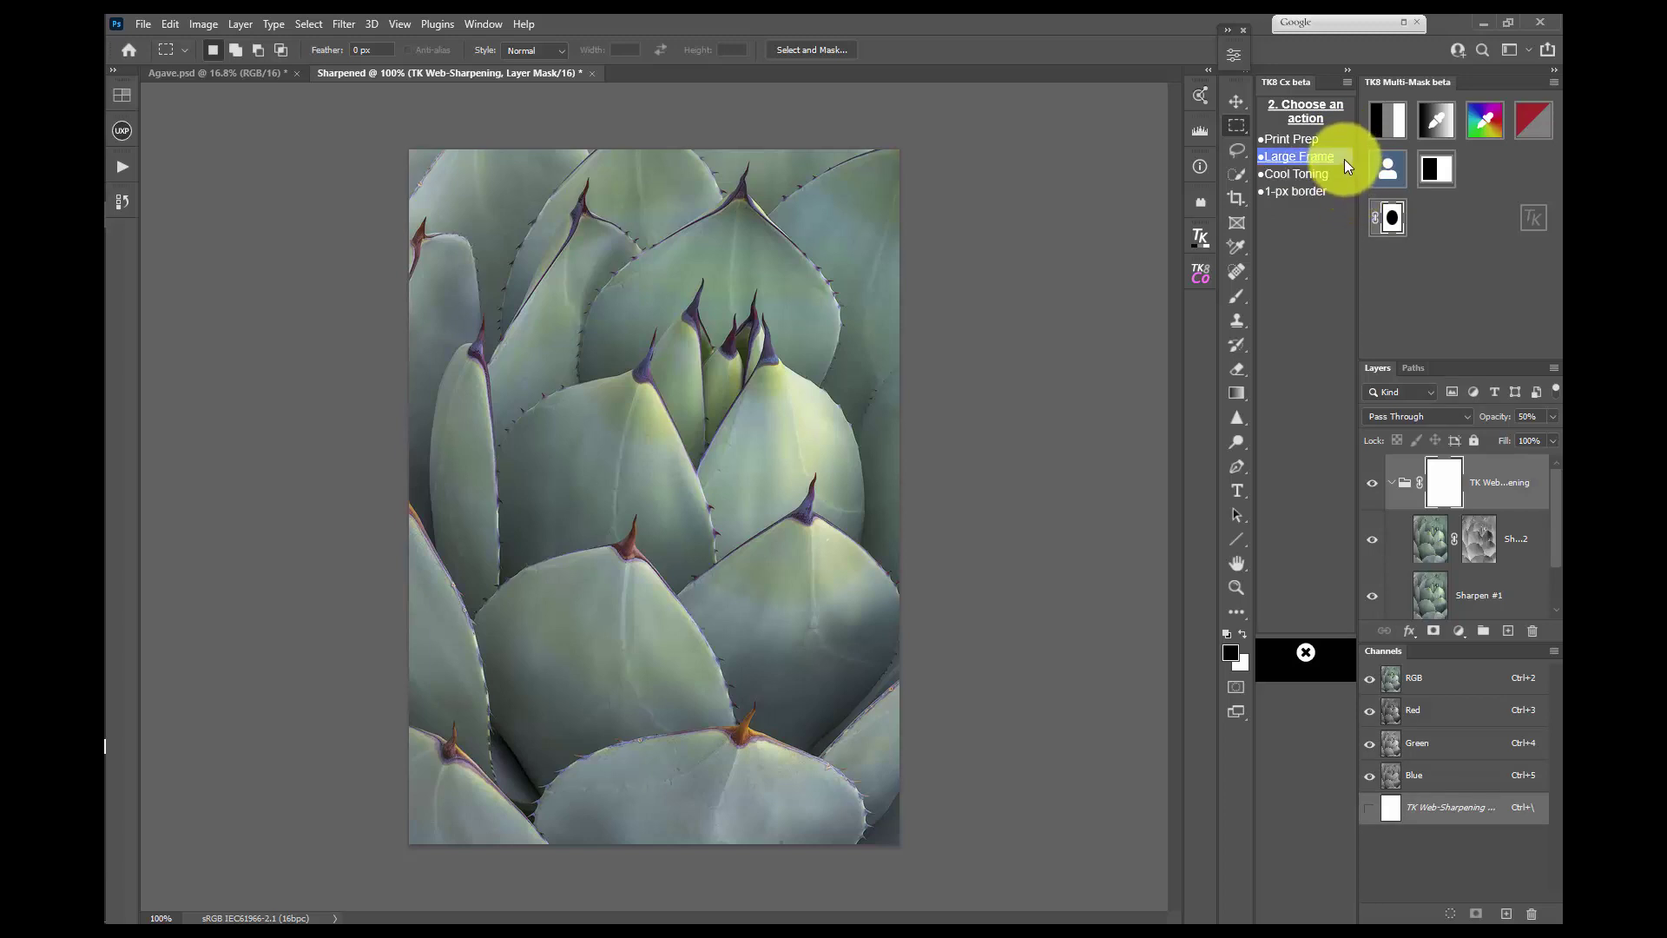
click(1344, 158)
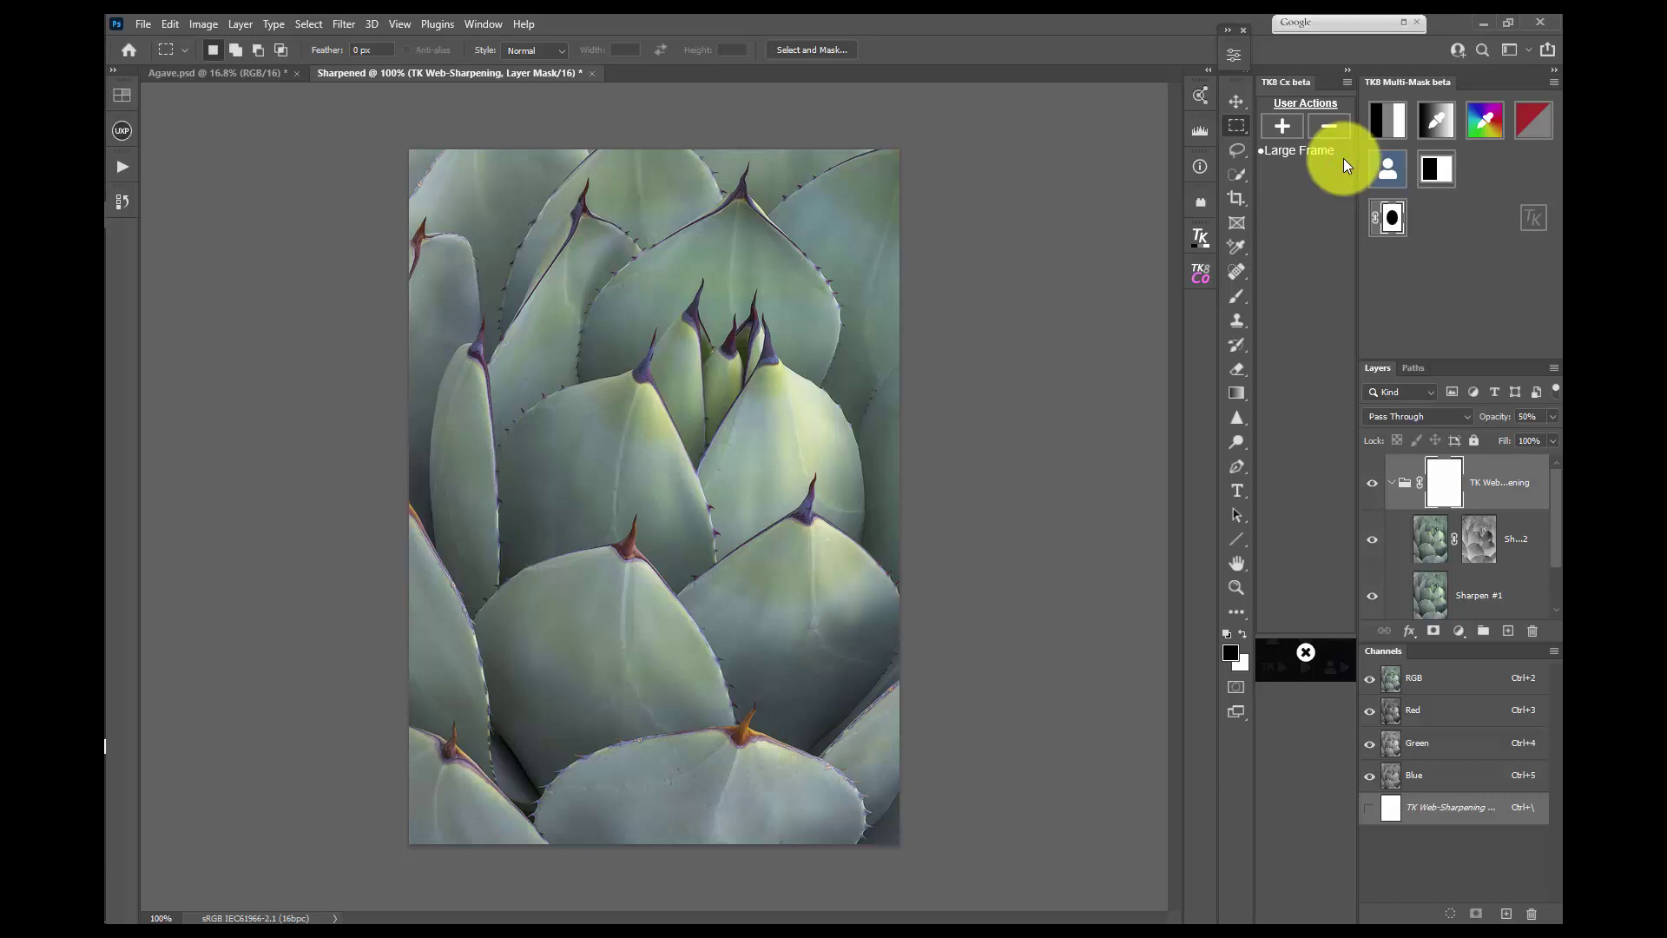
Run the Large Frame user action on the Sharpened image
click(1319, 151)
click(1319, 151)
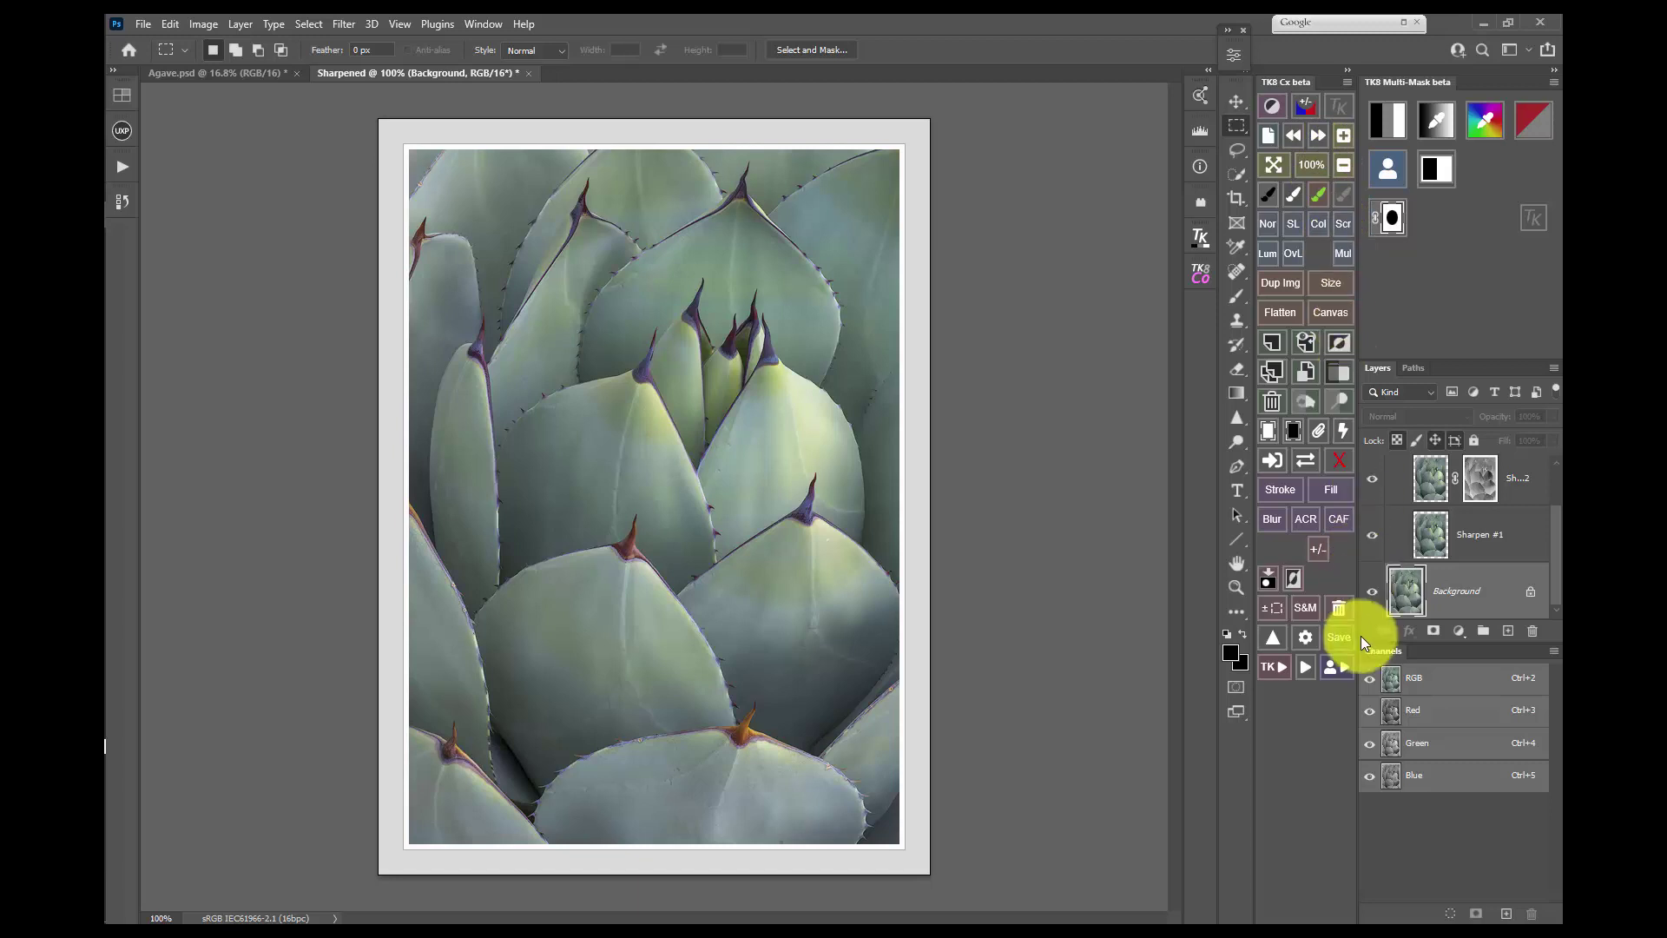
click(1346, 665)
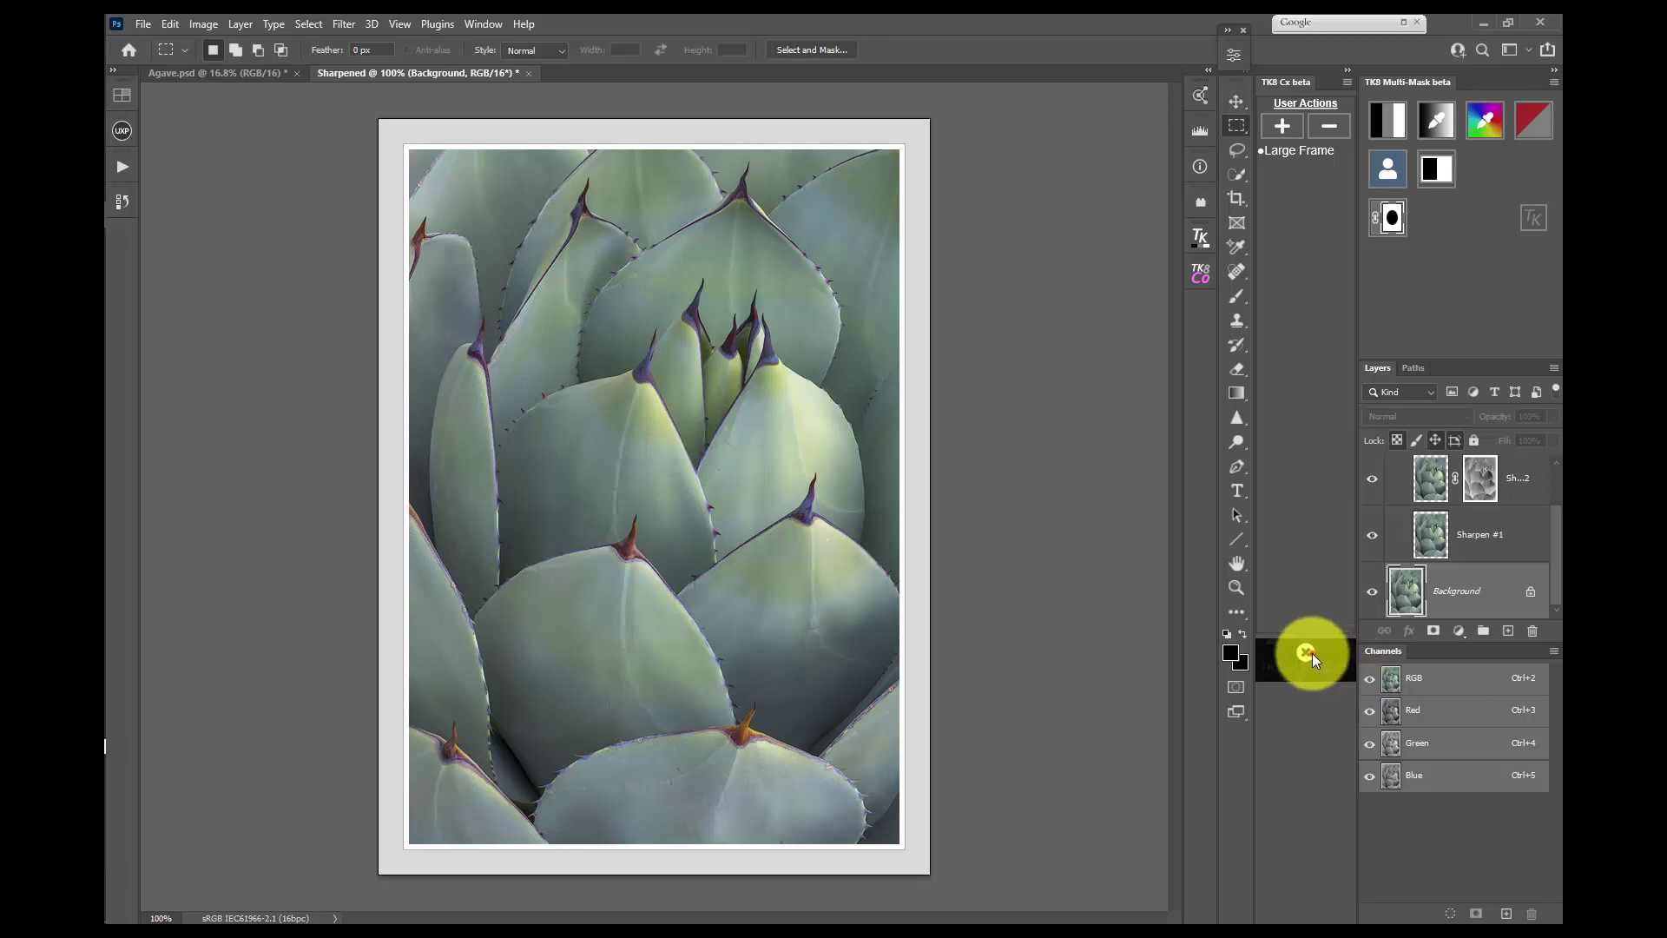
click(1311, 653)
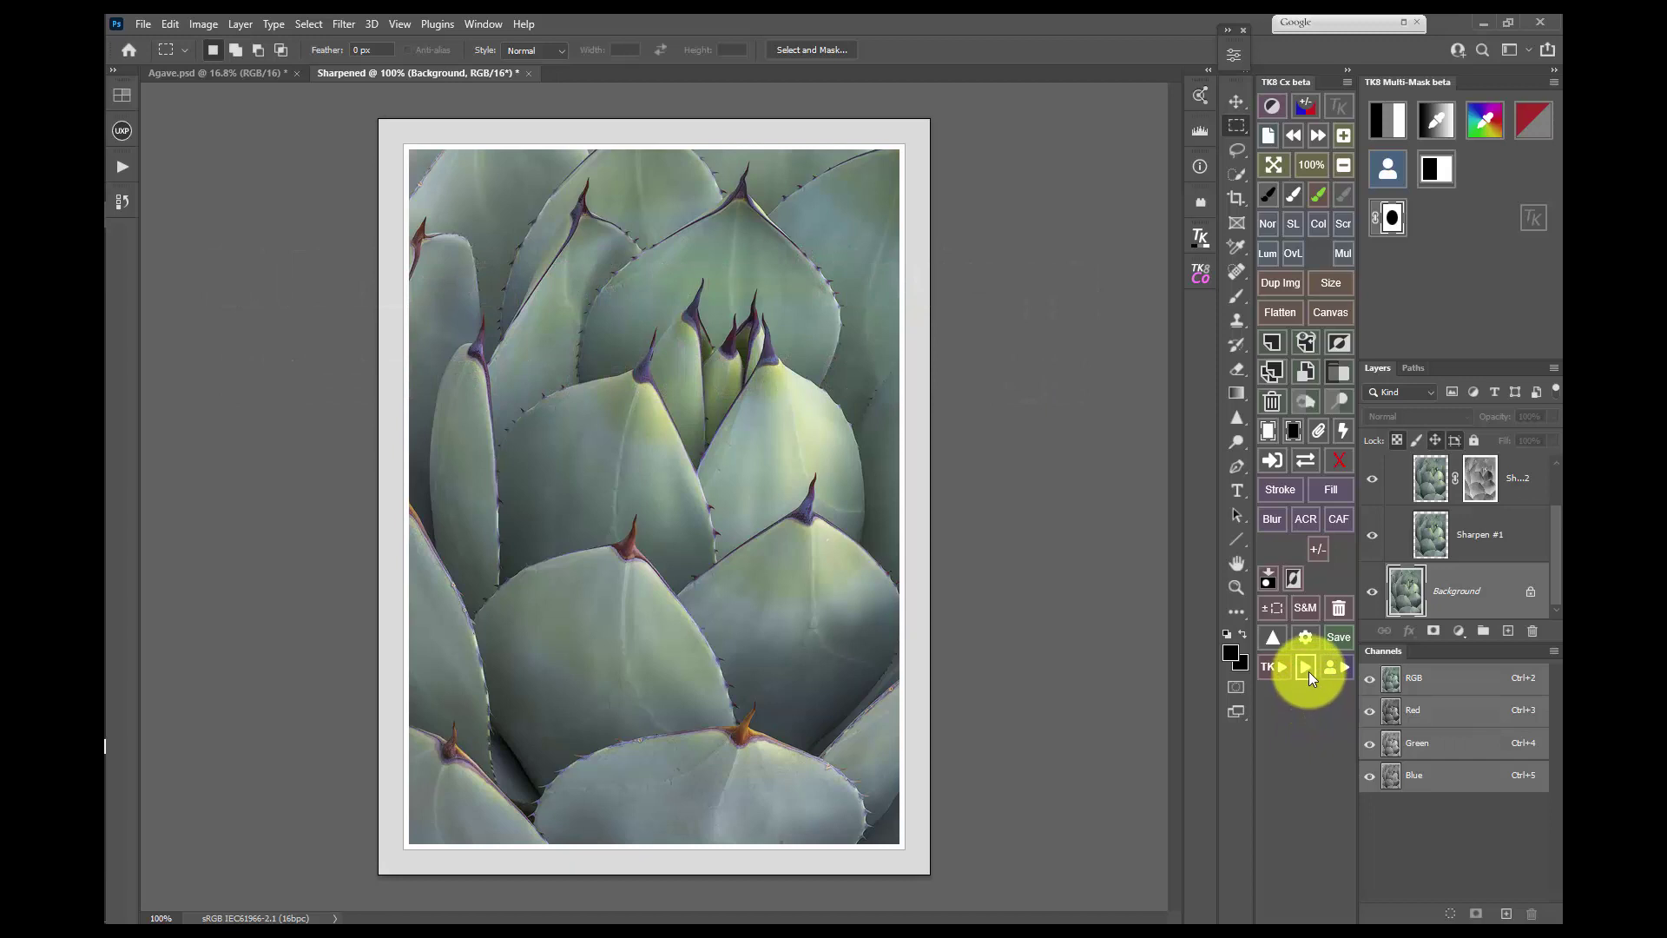
Assign the Print Prep action from the Favorite Actions set to the module's action button and run it on the image
click(1309, 671)
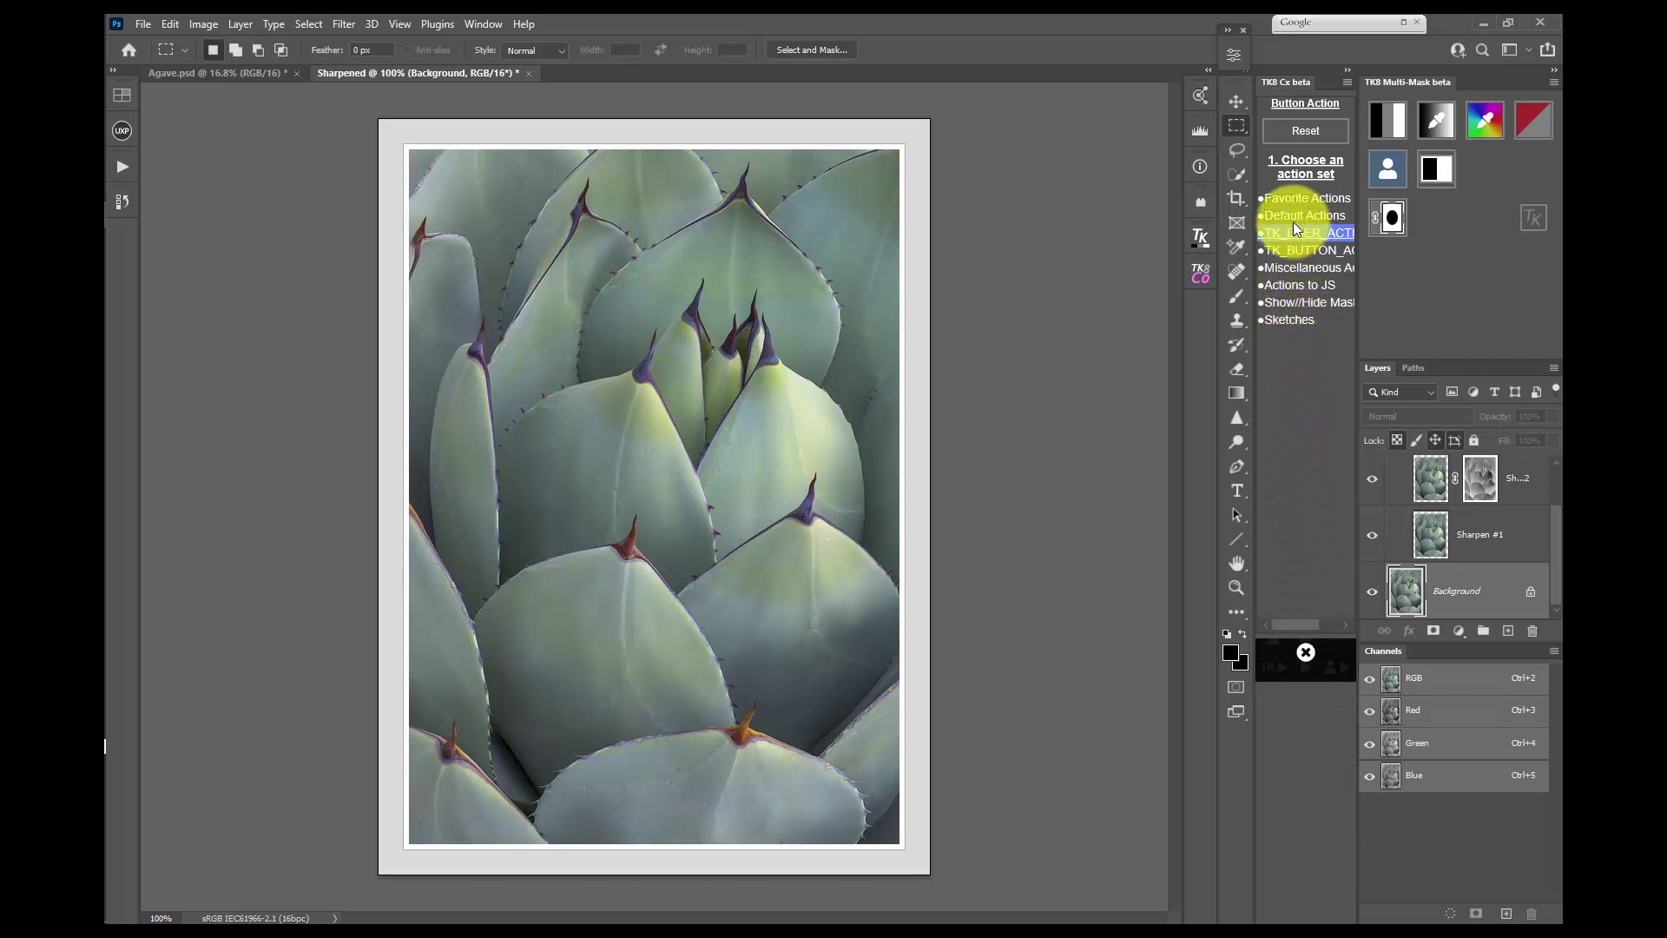
click(1289, 200)
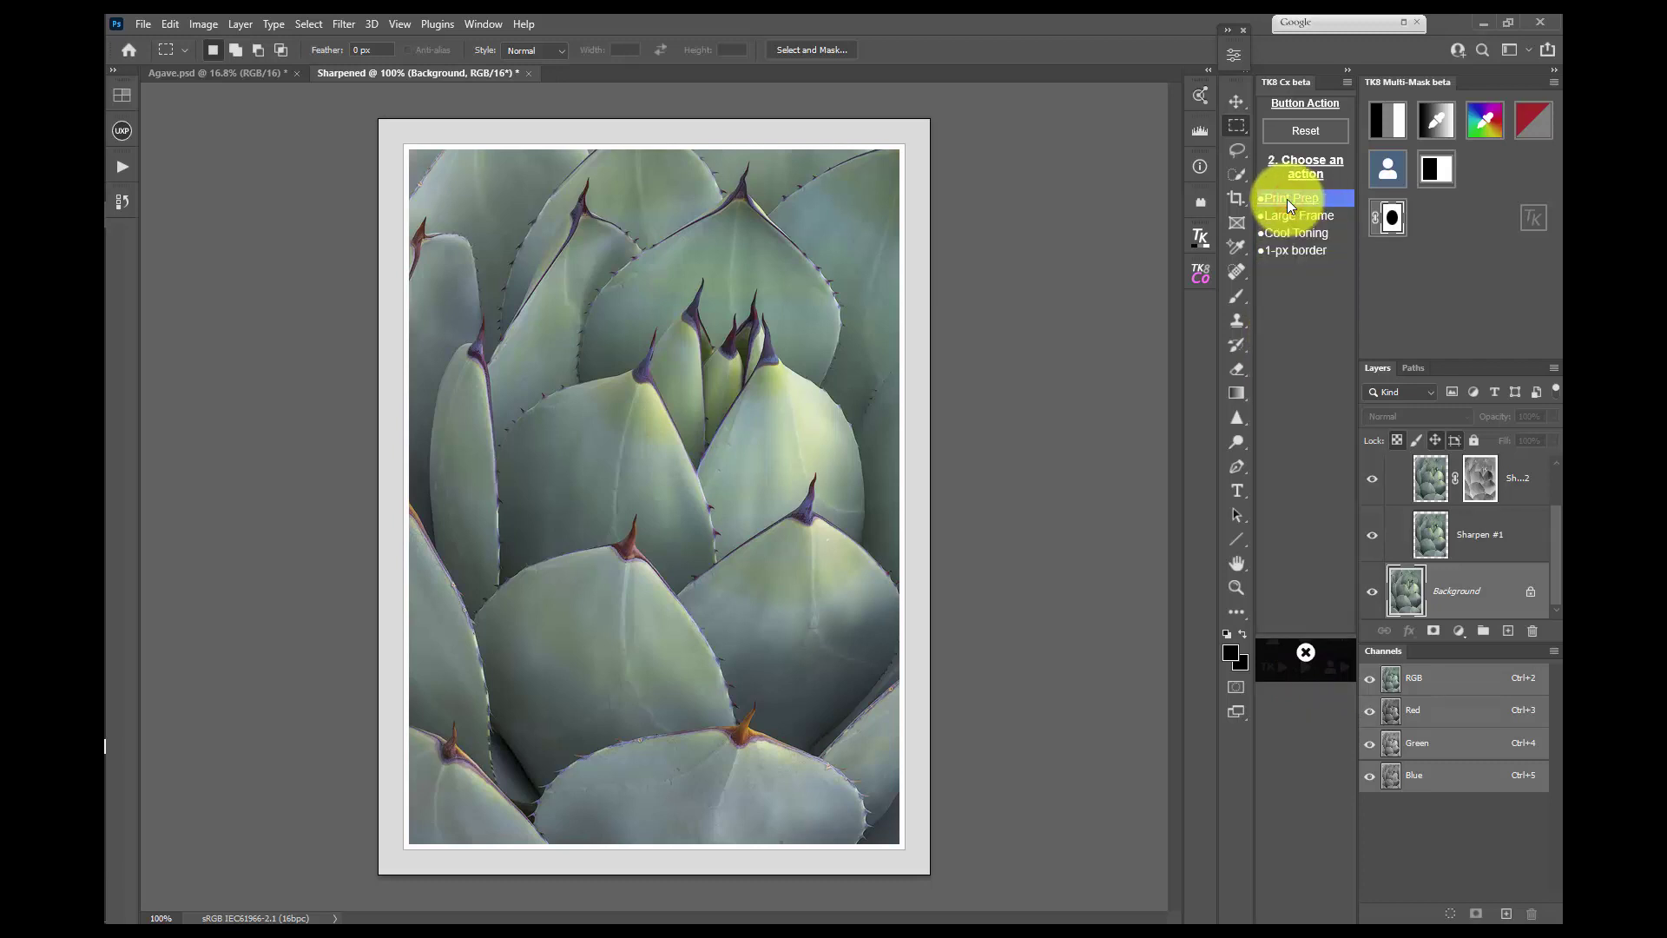
click(1342, 201)
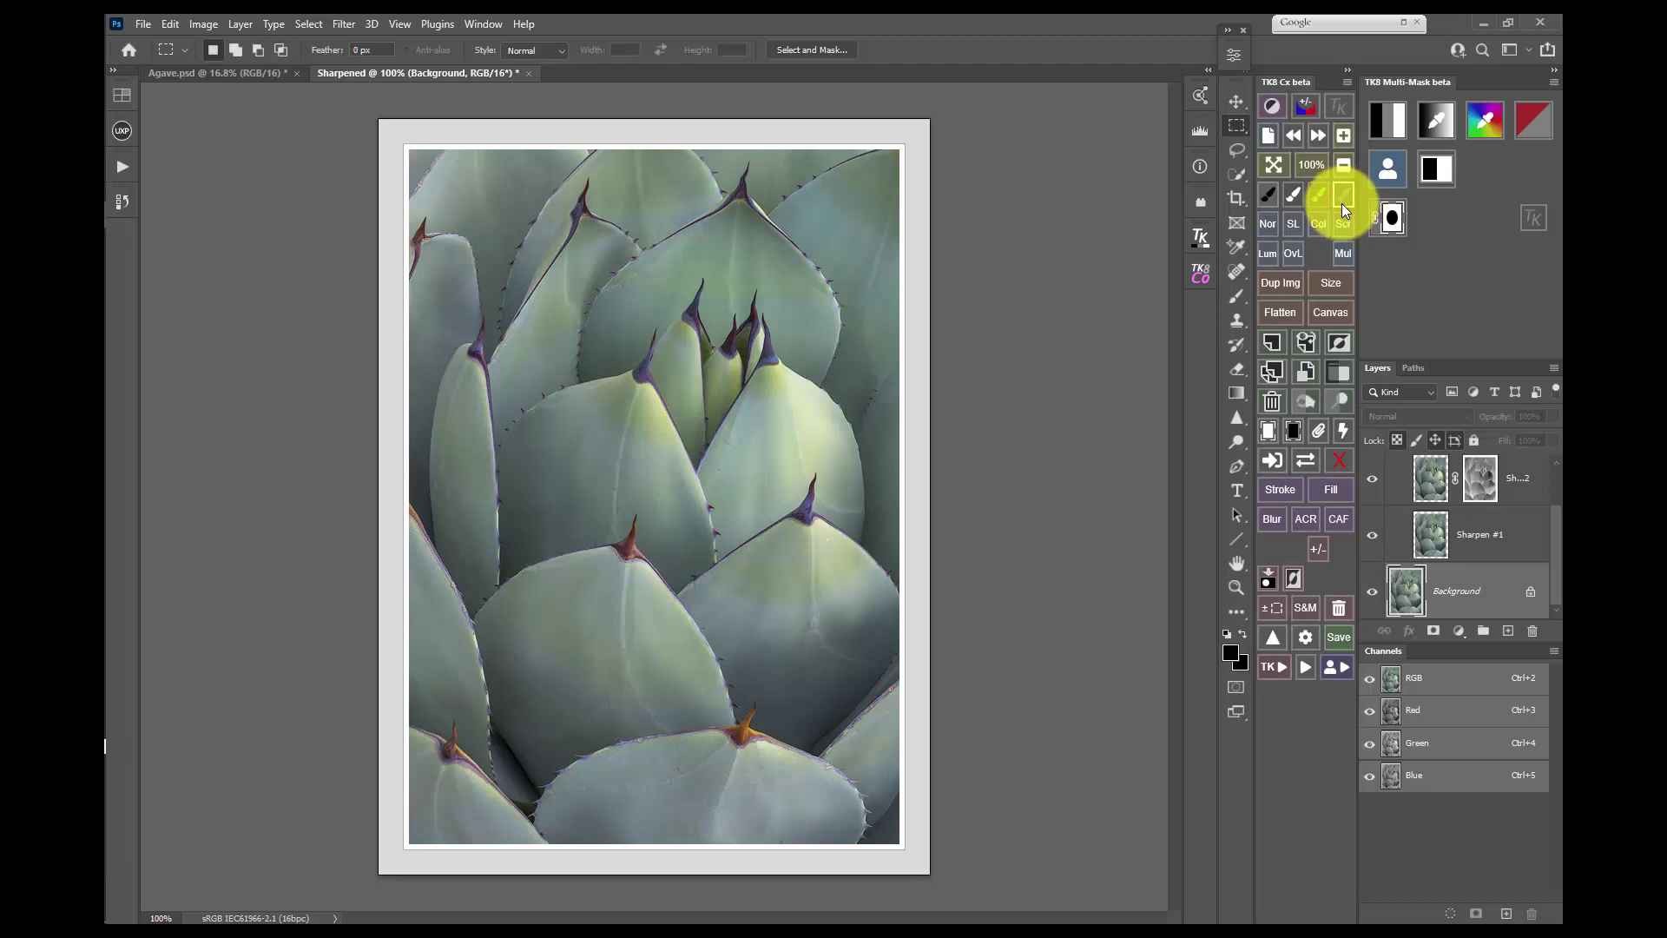
click(1305, 666)
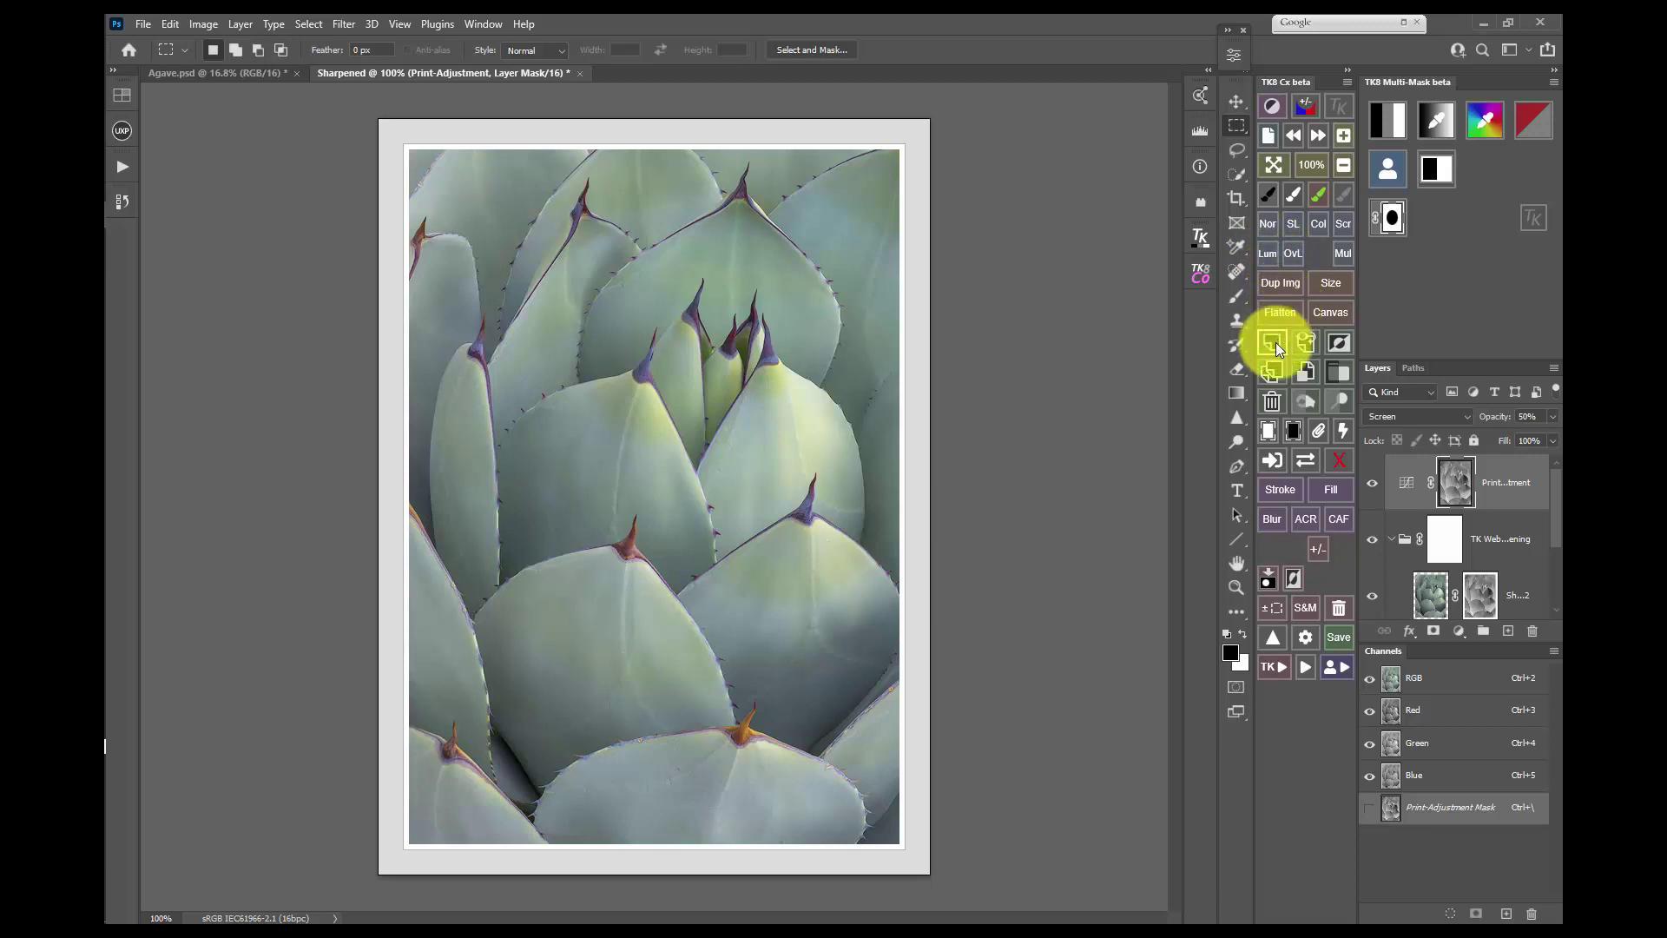
Color-code the TK actions list, marking Freehand Vignette red and Spotlight yellow
click(1269, 670)
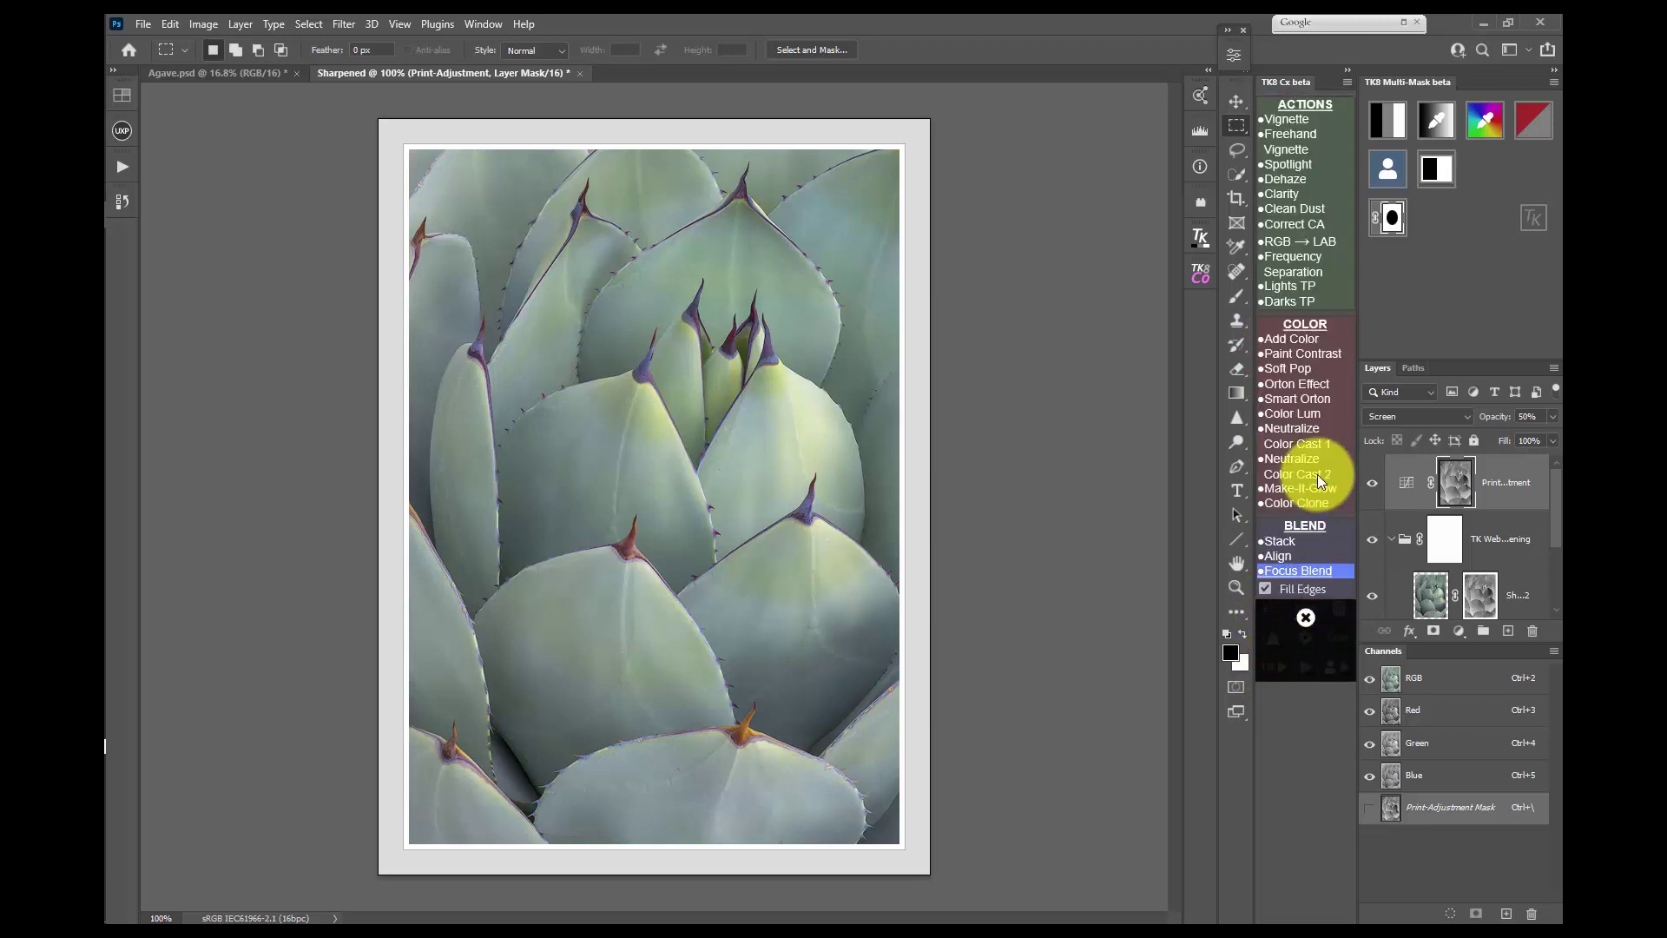
click(1335, 133)
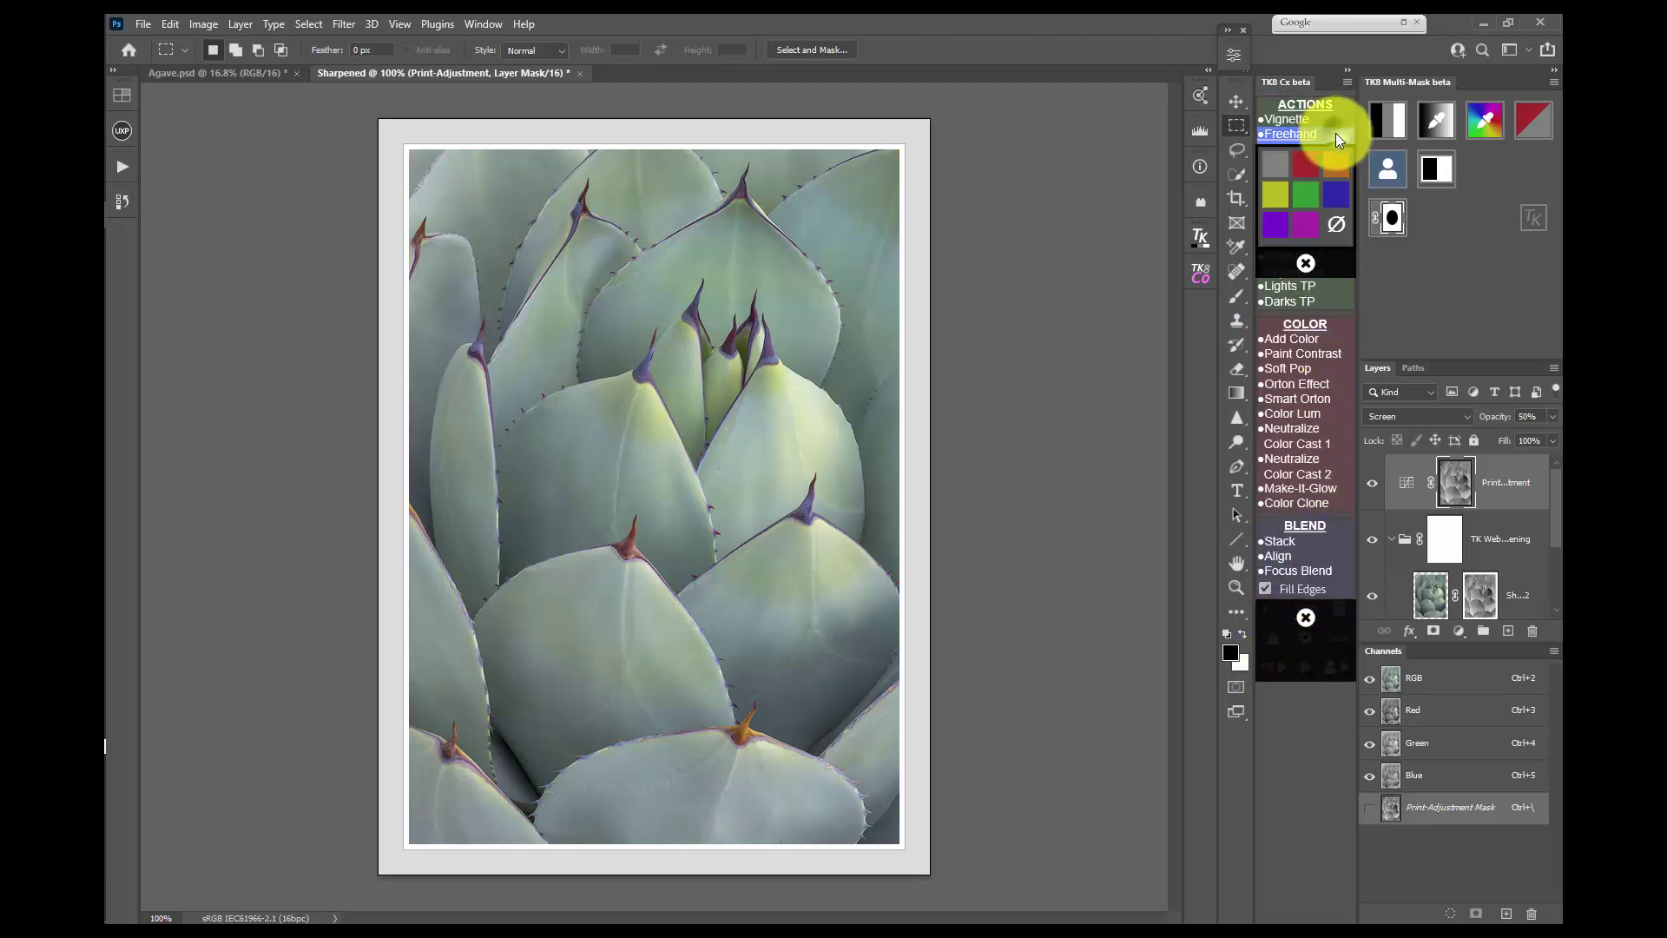
click(1307, 163)
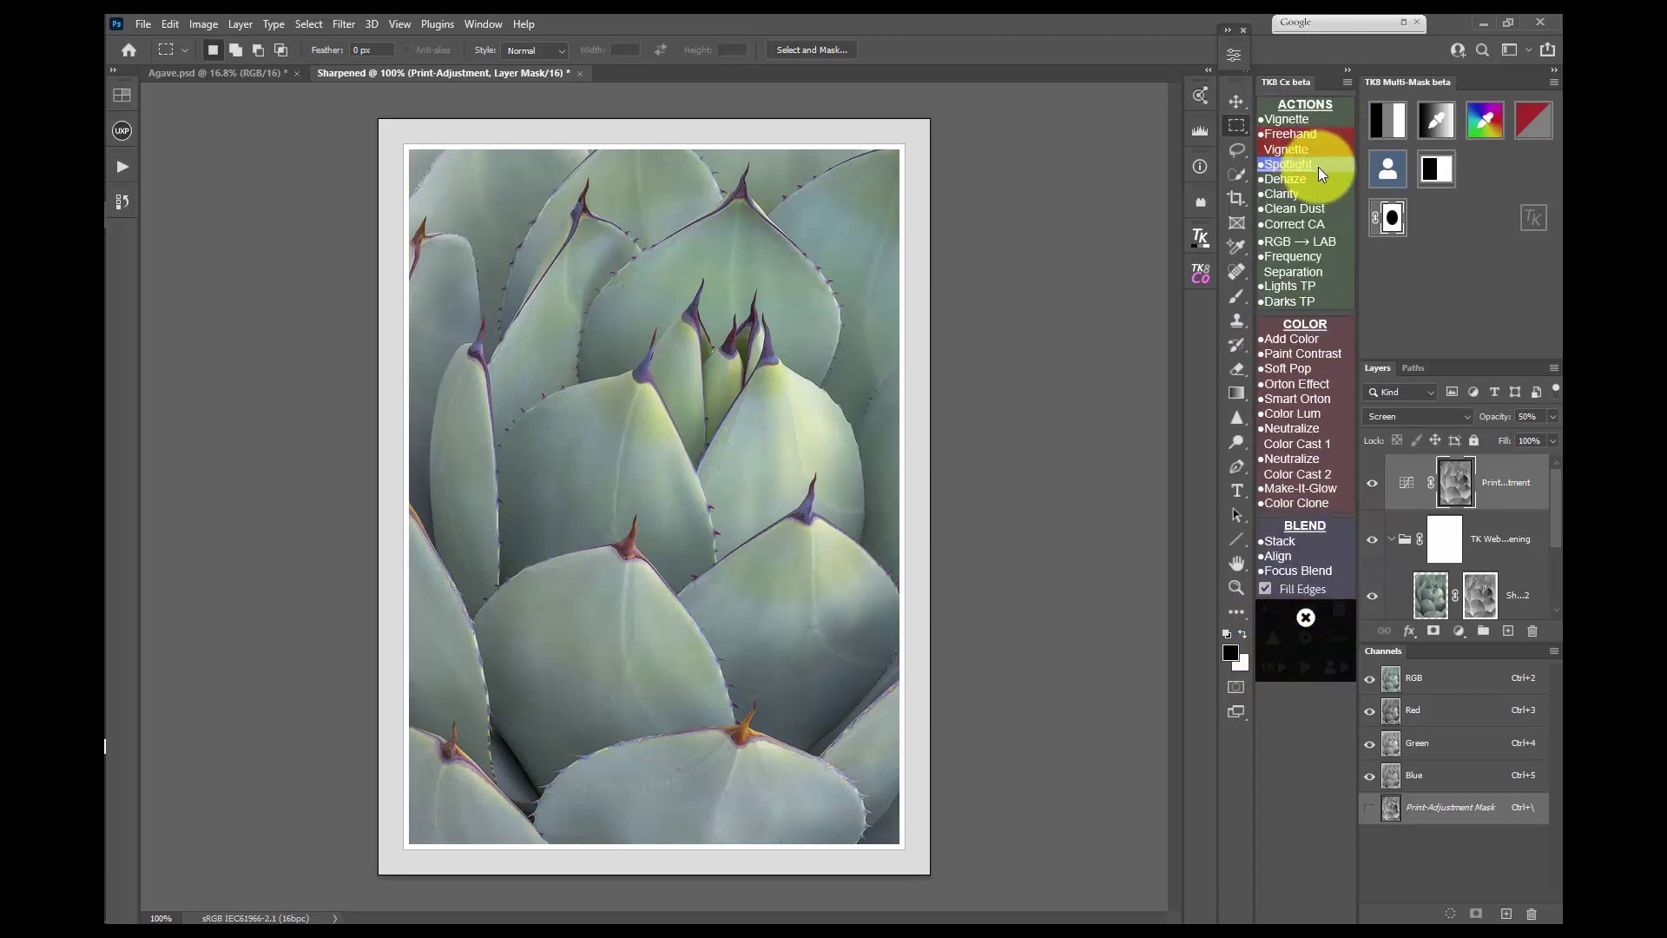
click(1319, 165)
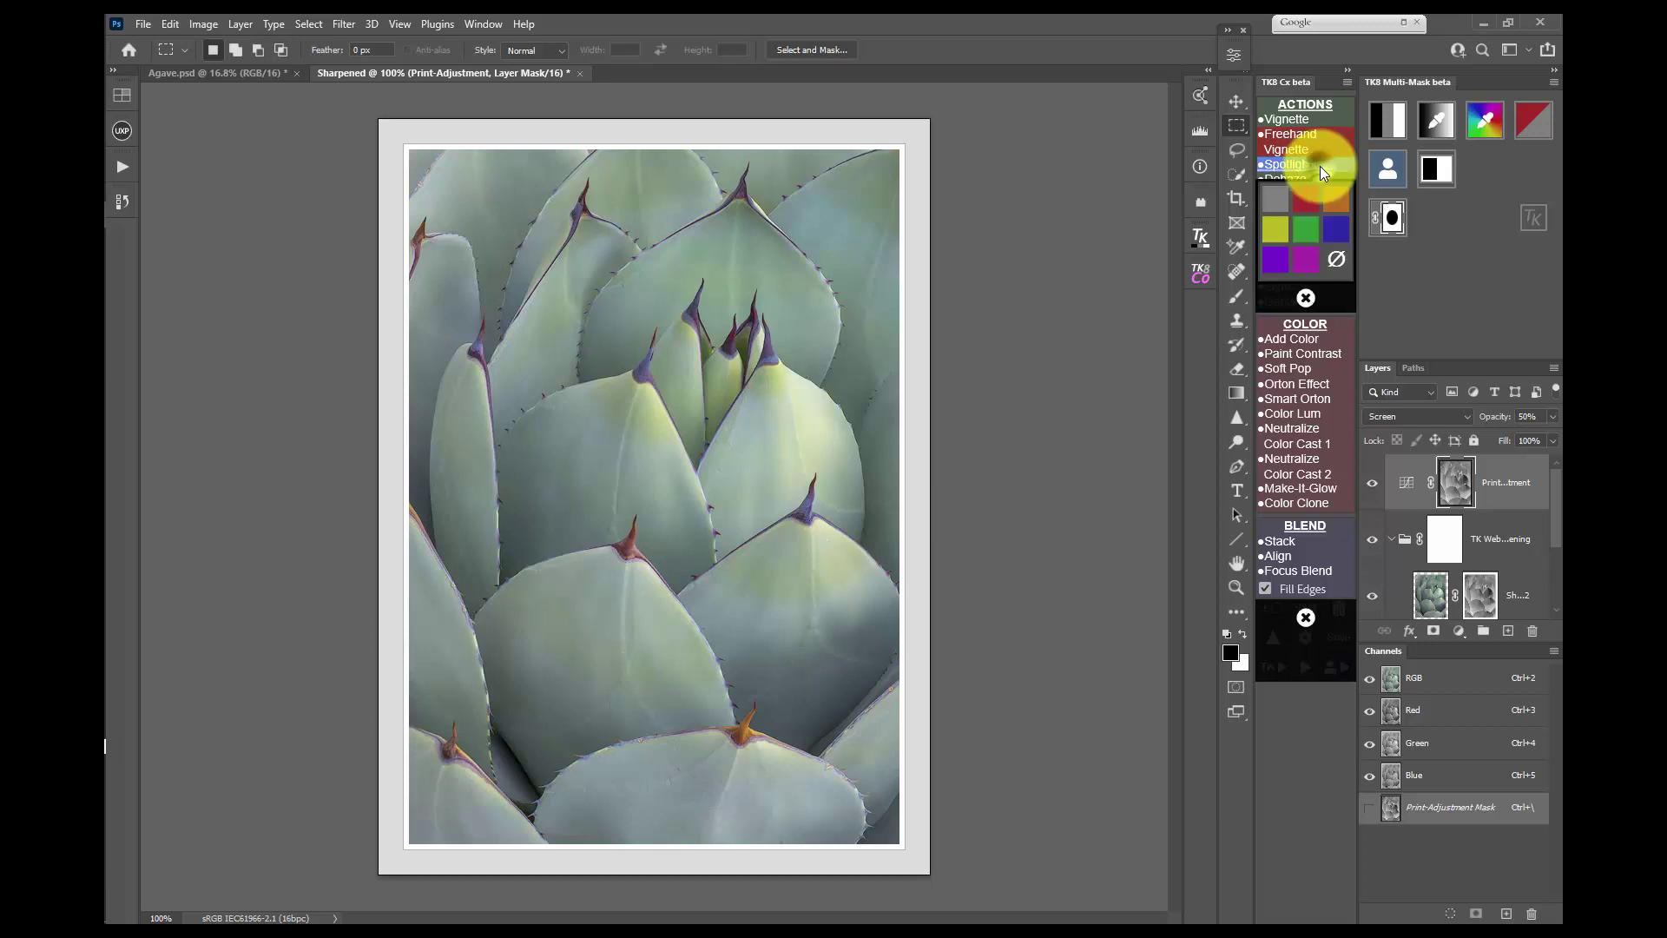
click(1276, 232)
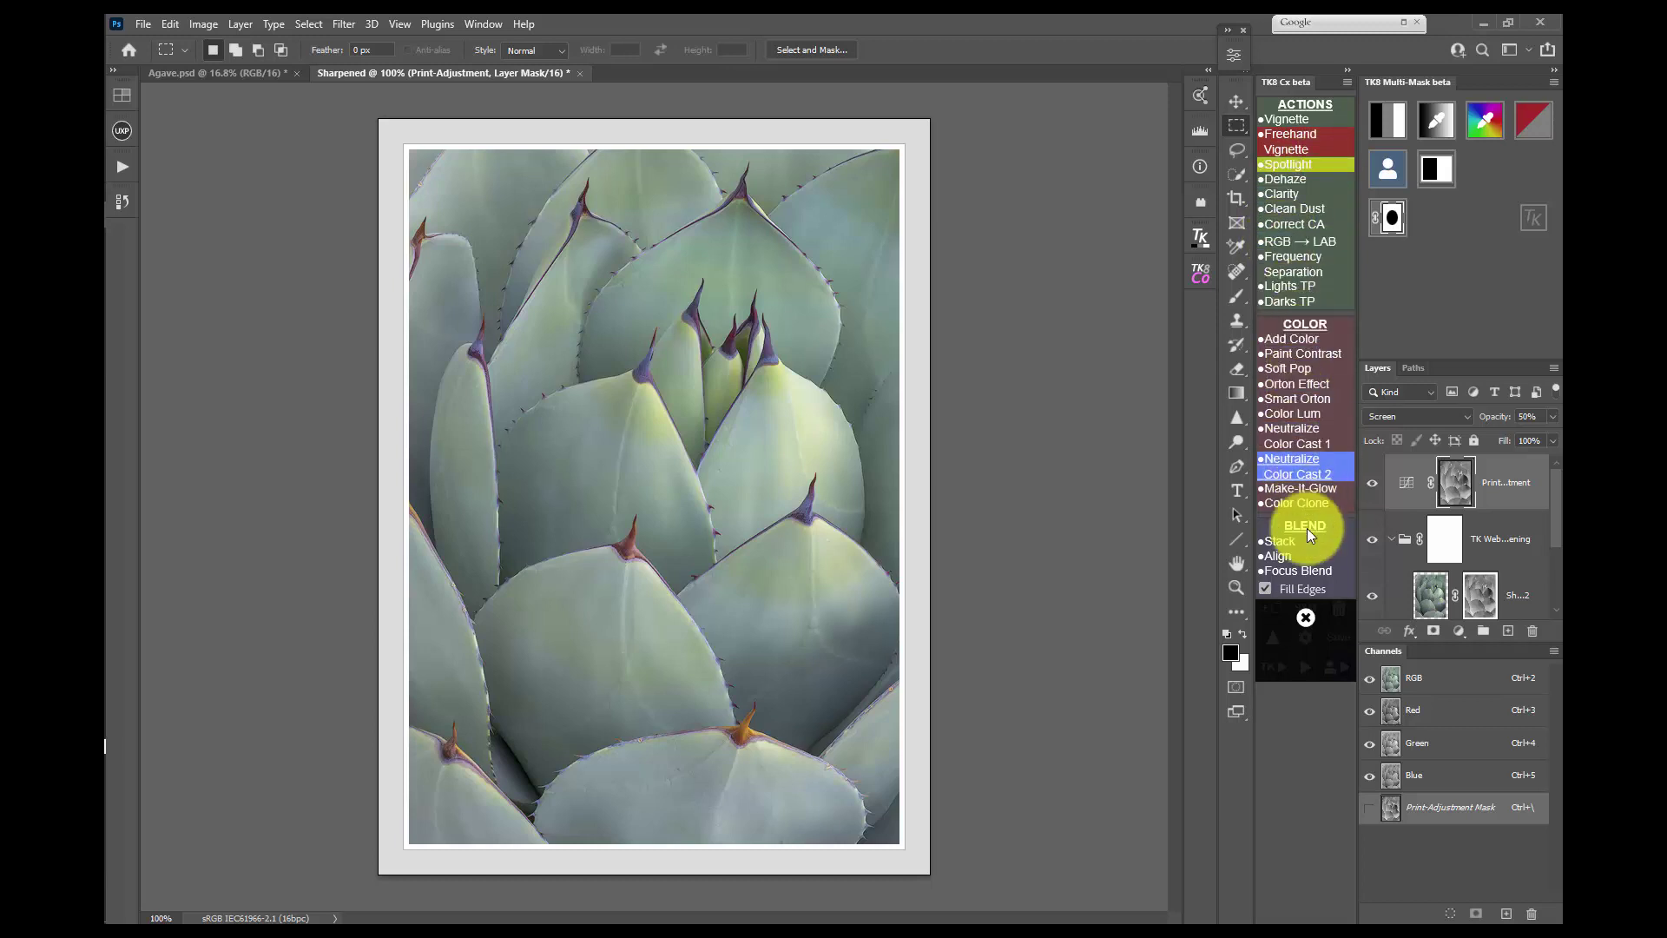
click(1305, 617)
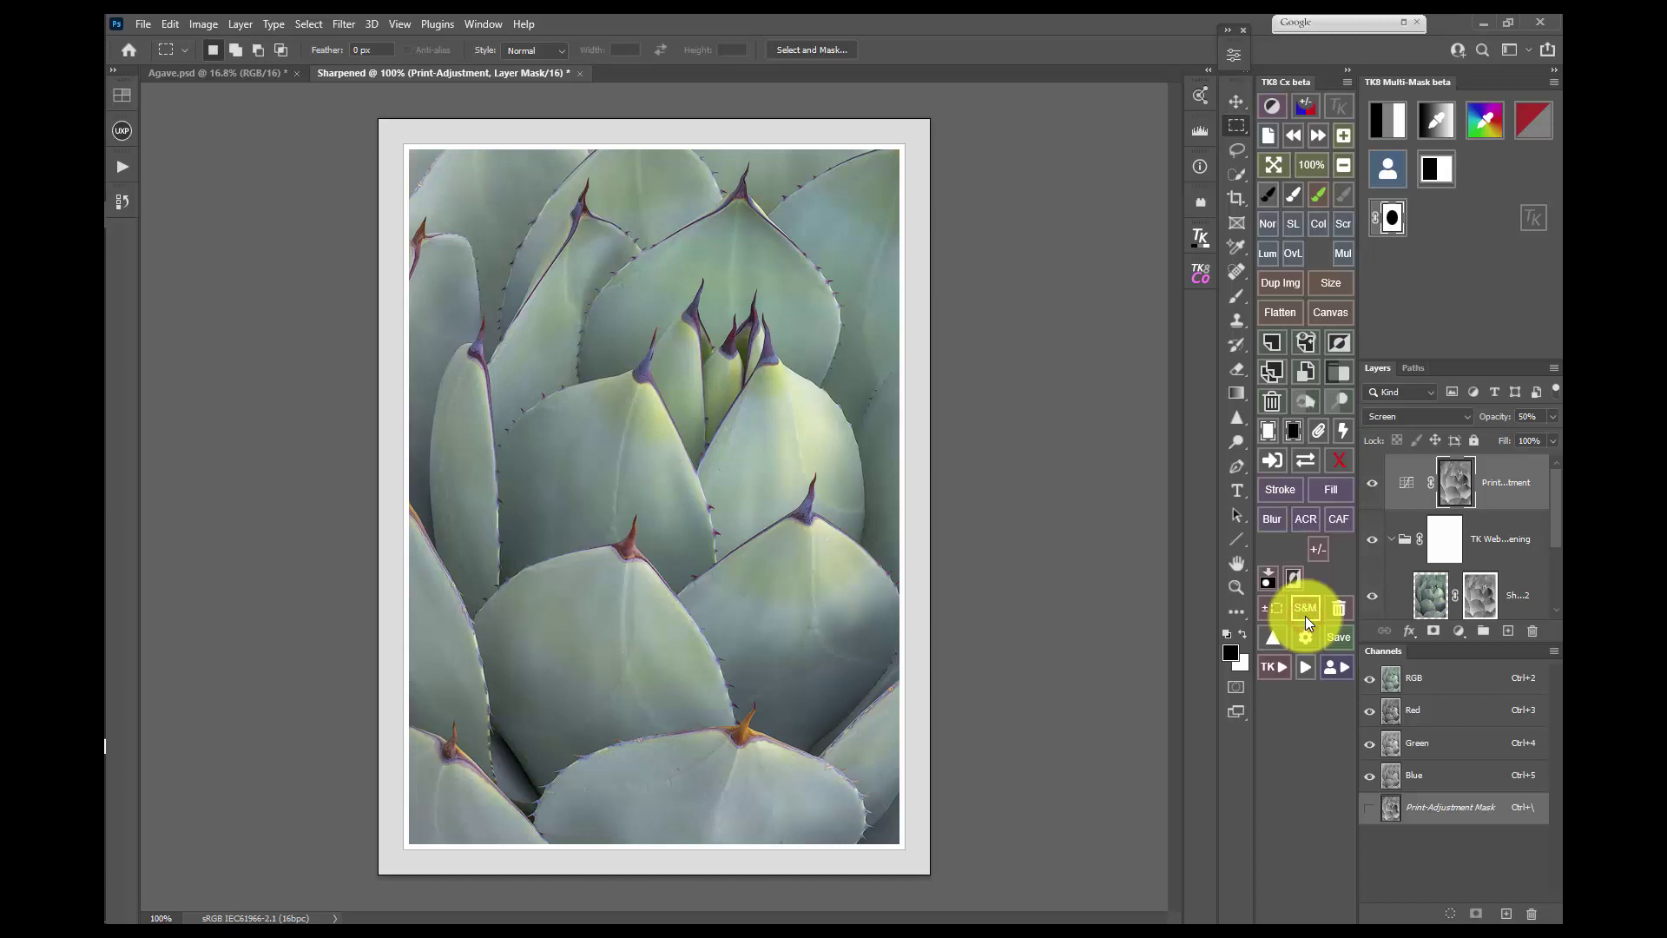
Color-code the Large Frame action orange in the User Actions list and return to the module's main view
click(1336, 666)
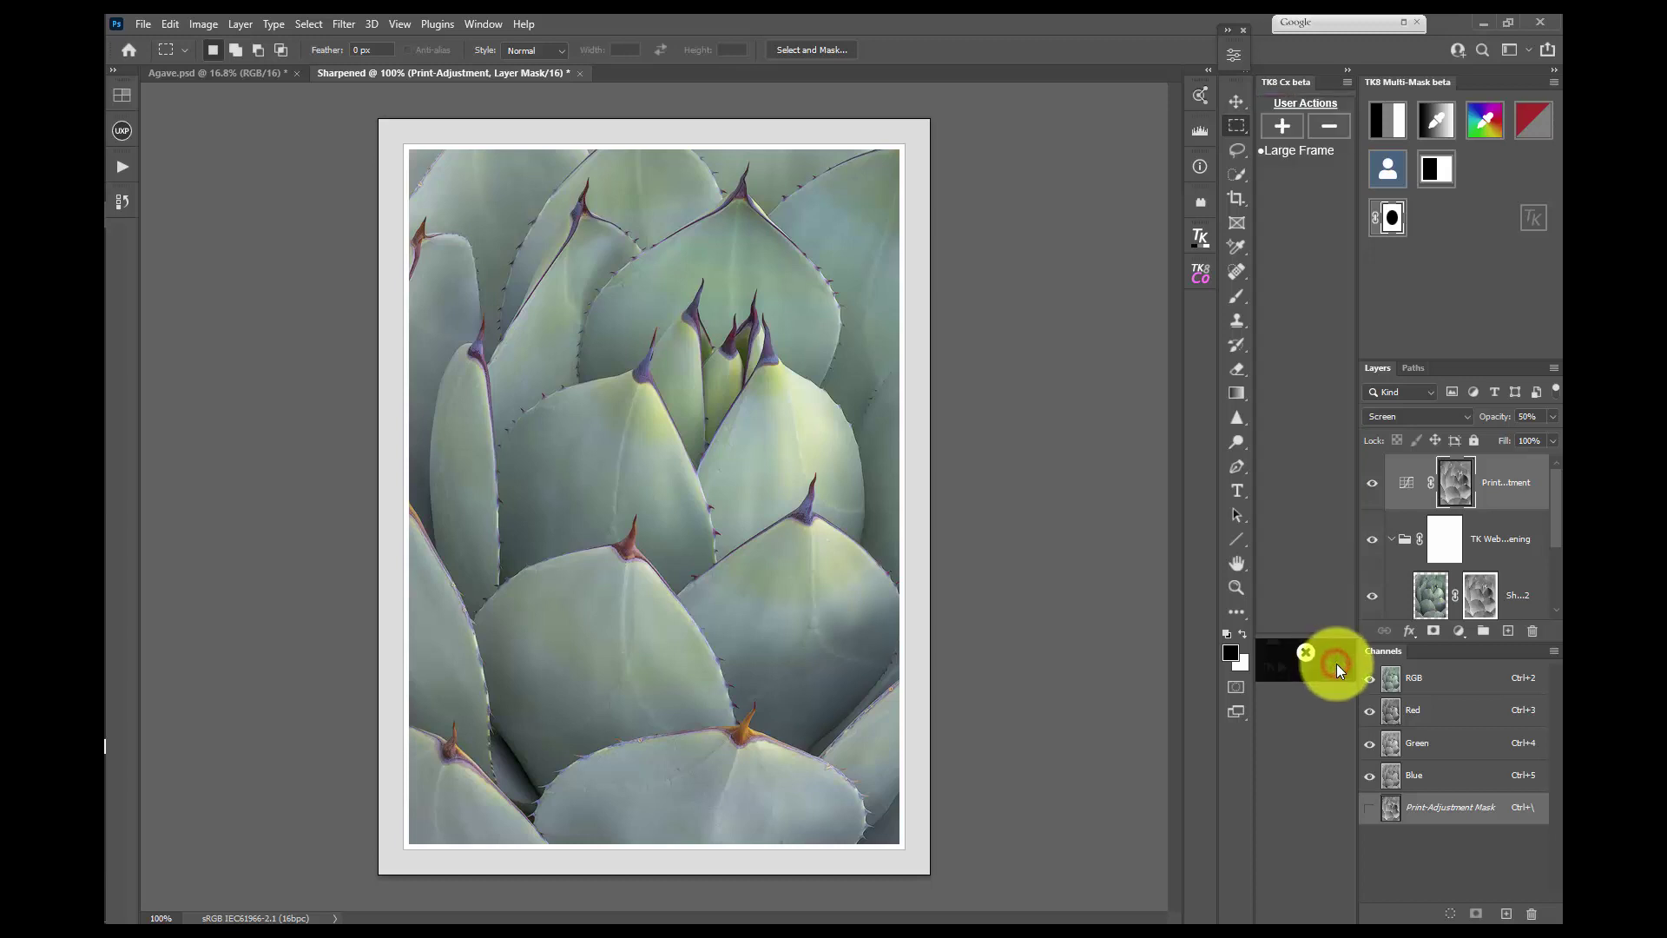
click(1300, 149)
click(1337, 179)
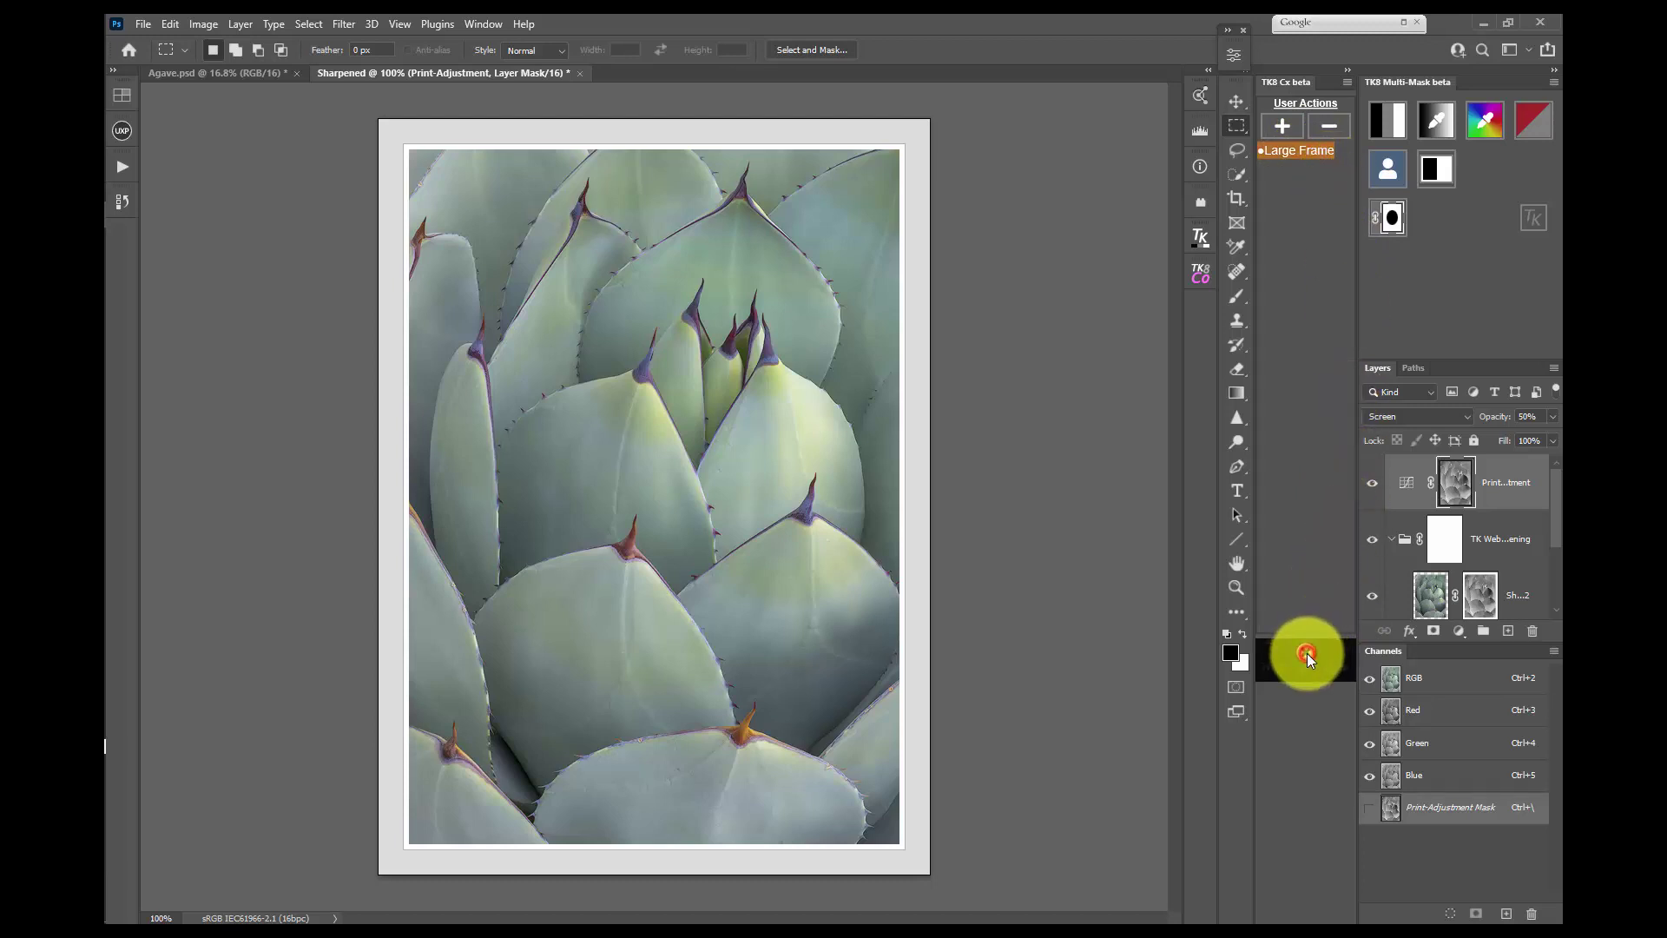
click(1306, 653)
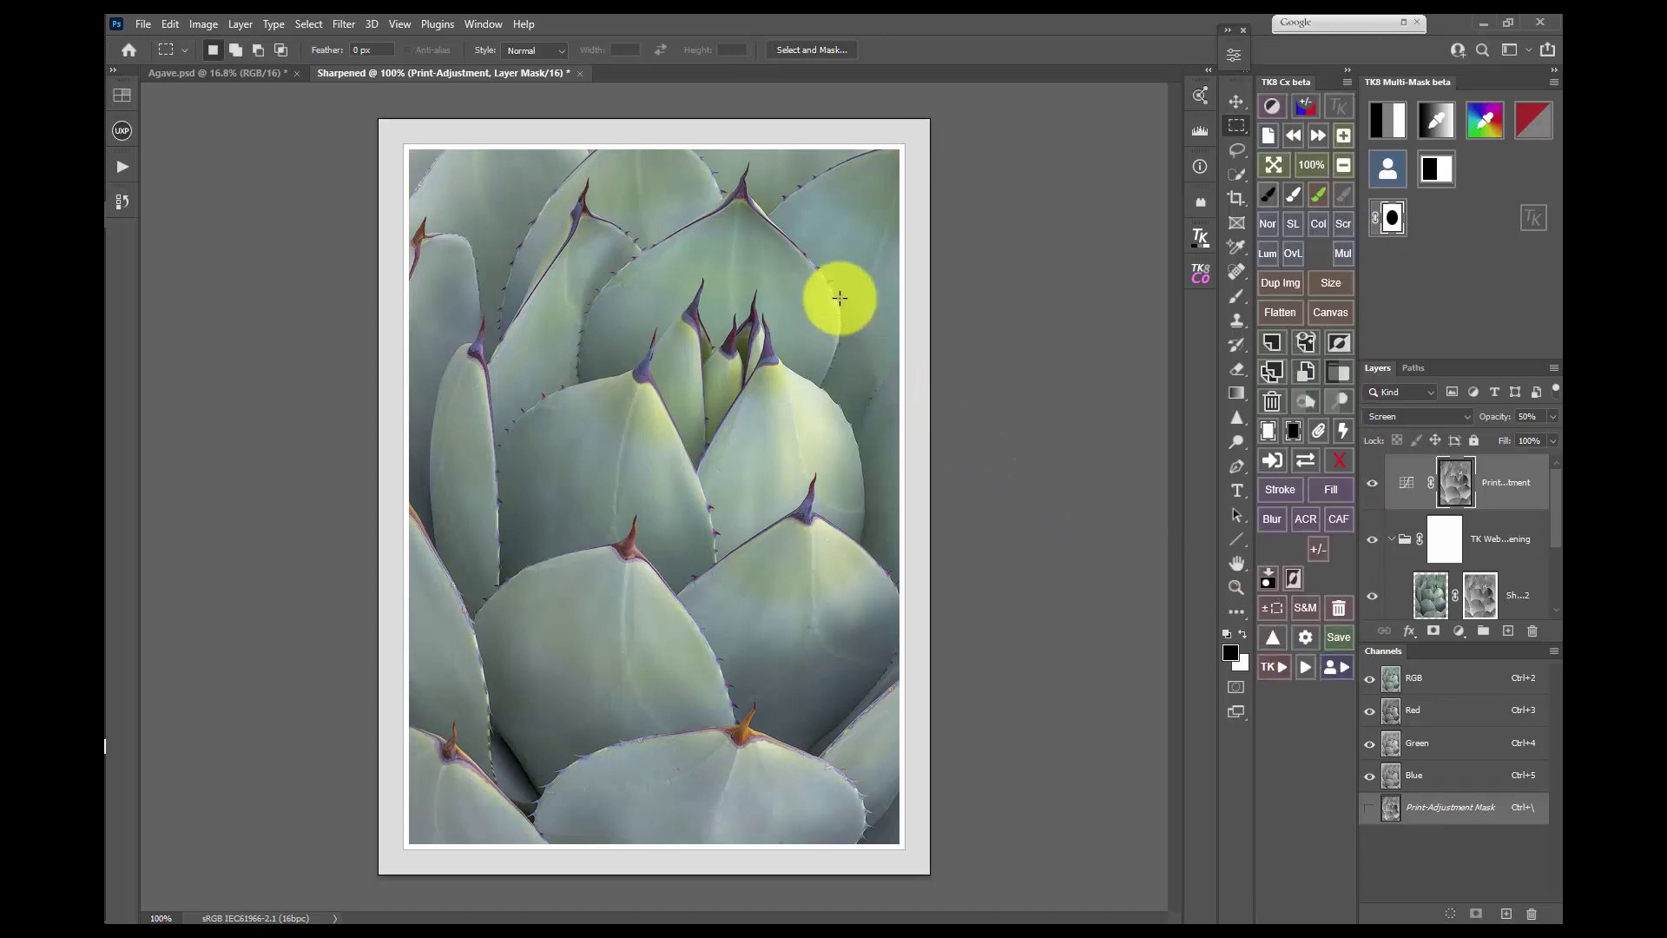
Close the Sharpened image without saving and review the Multi-Mask module's preferences
click(580, 73)
click(836, 357)
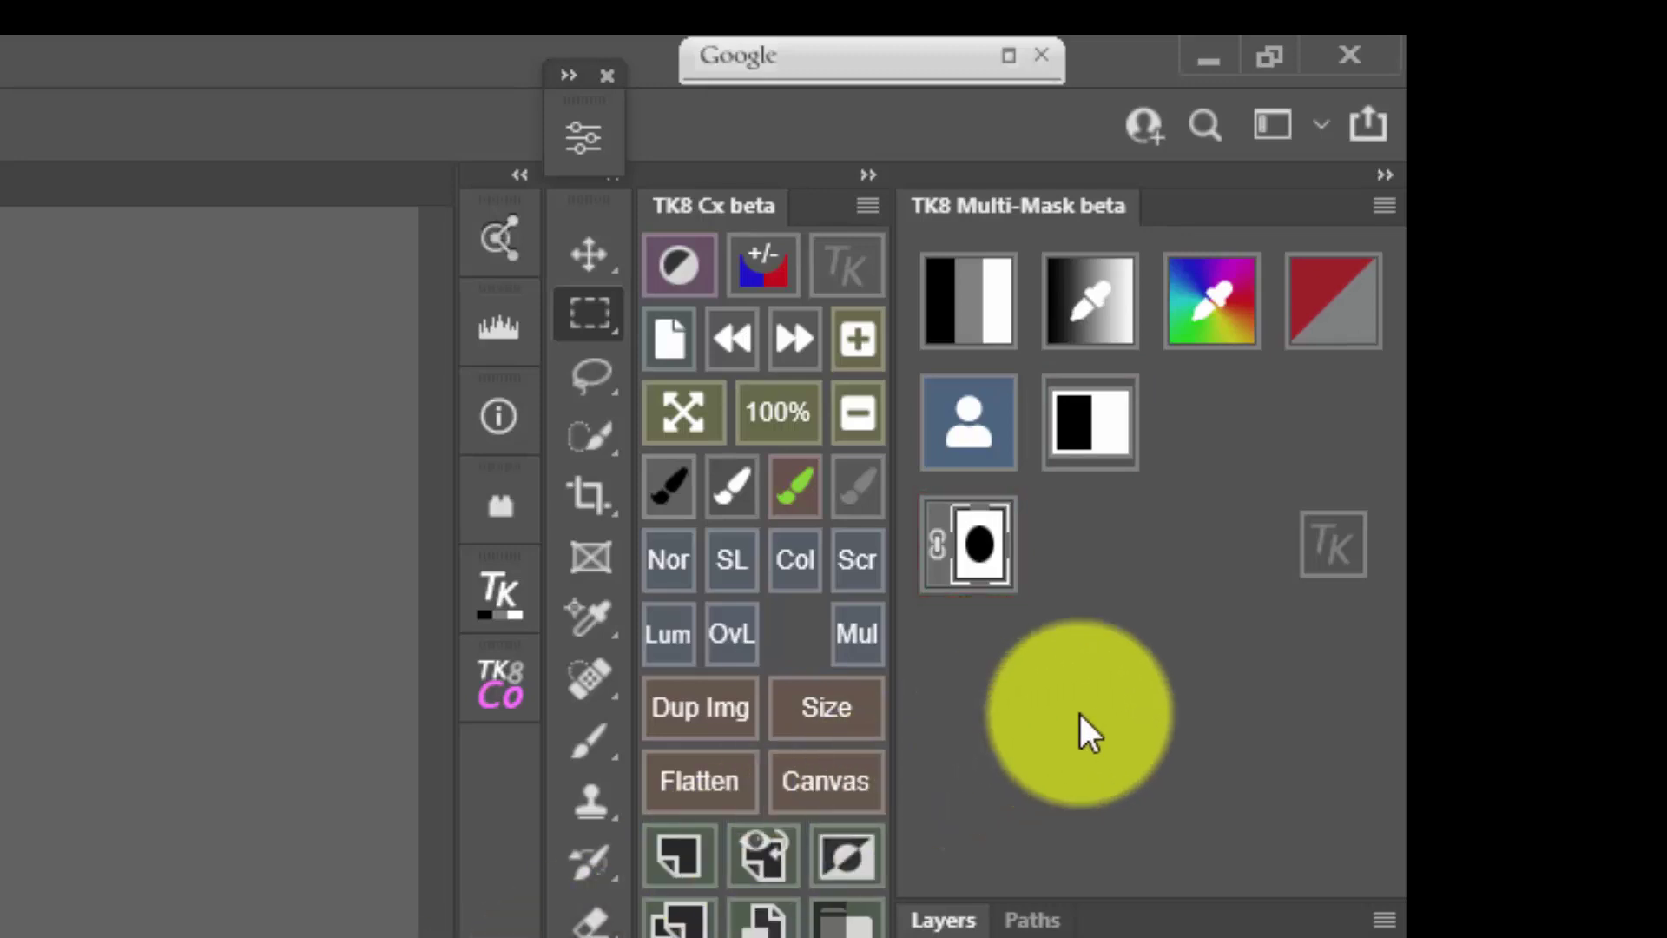
click(1312, 547)
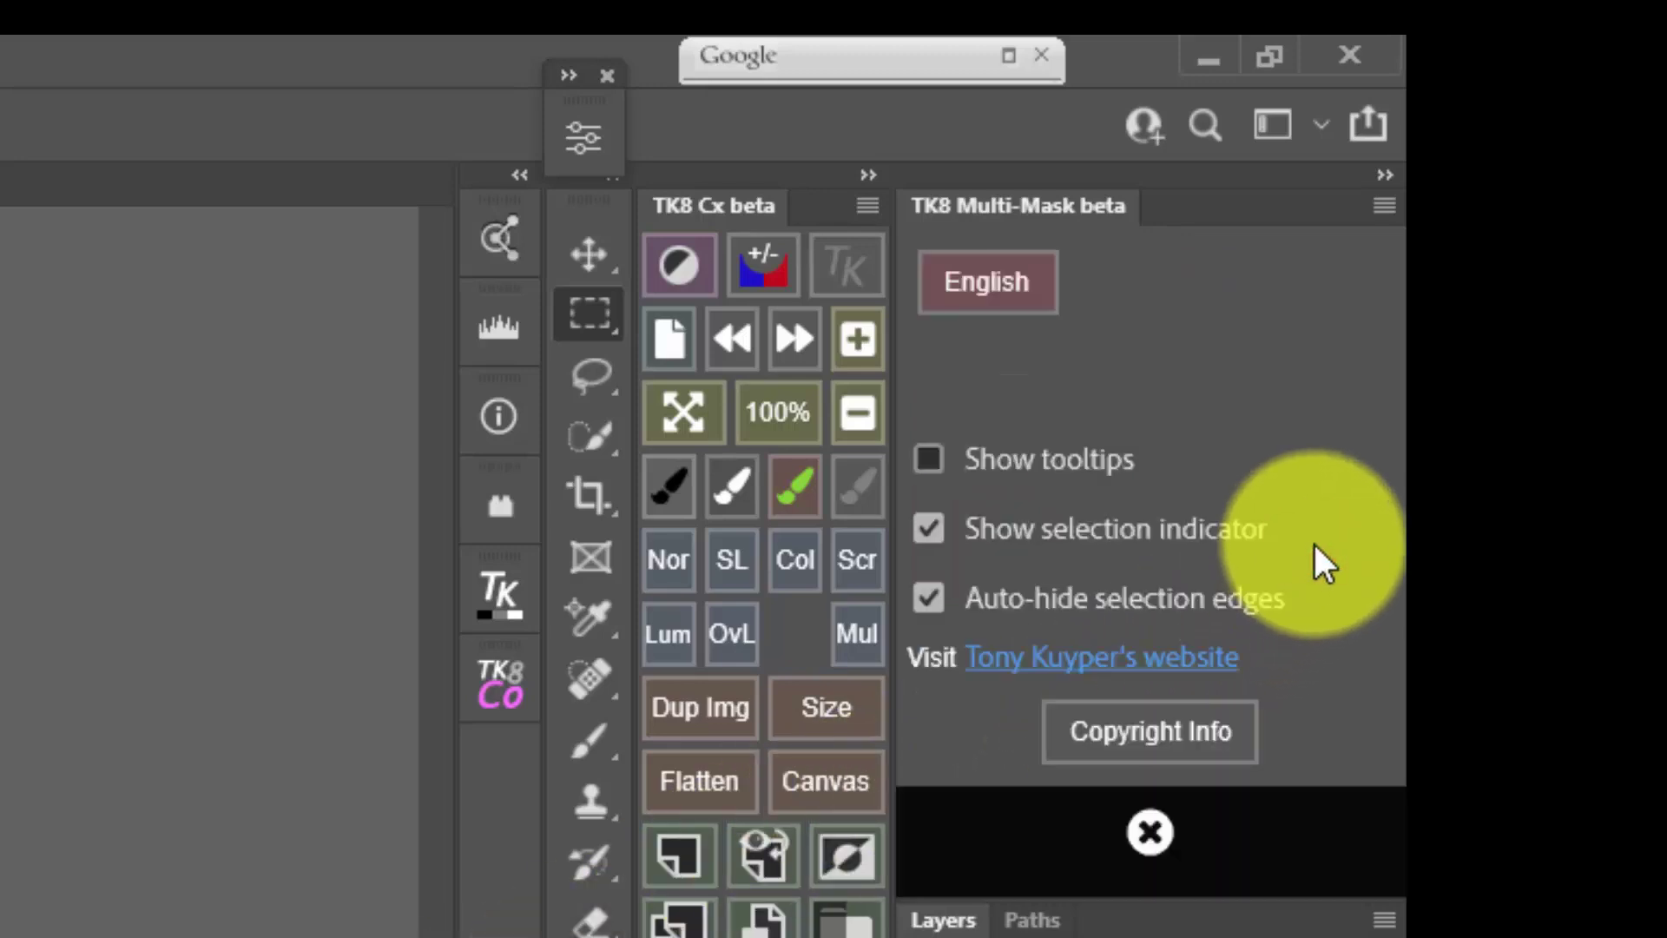
click(1153, 834)
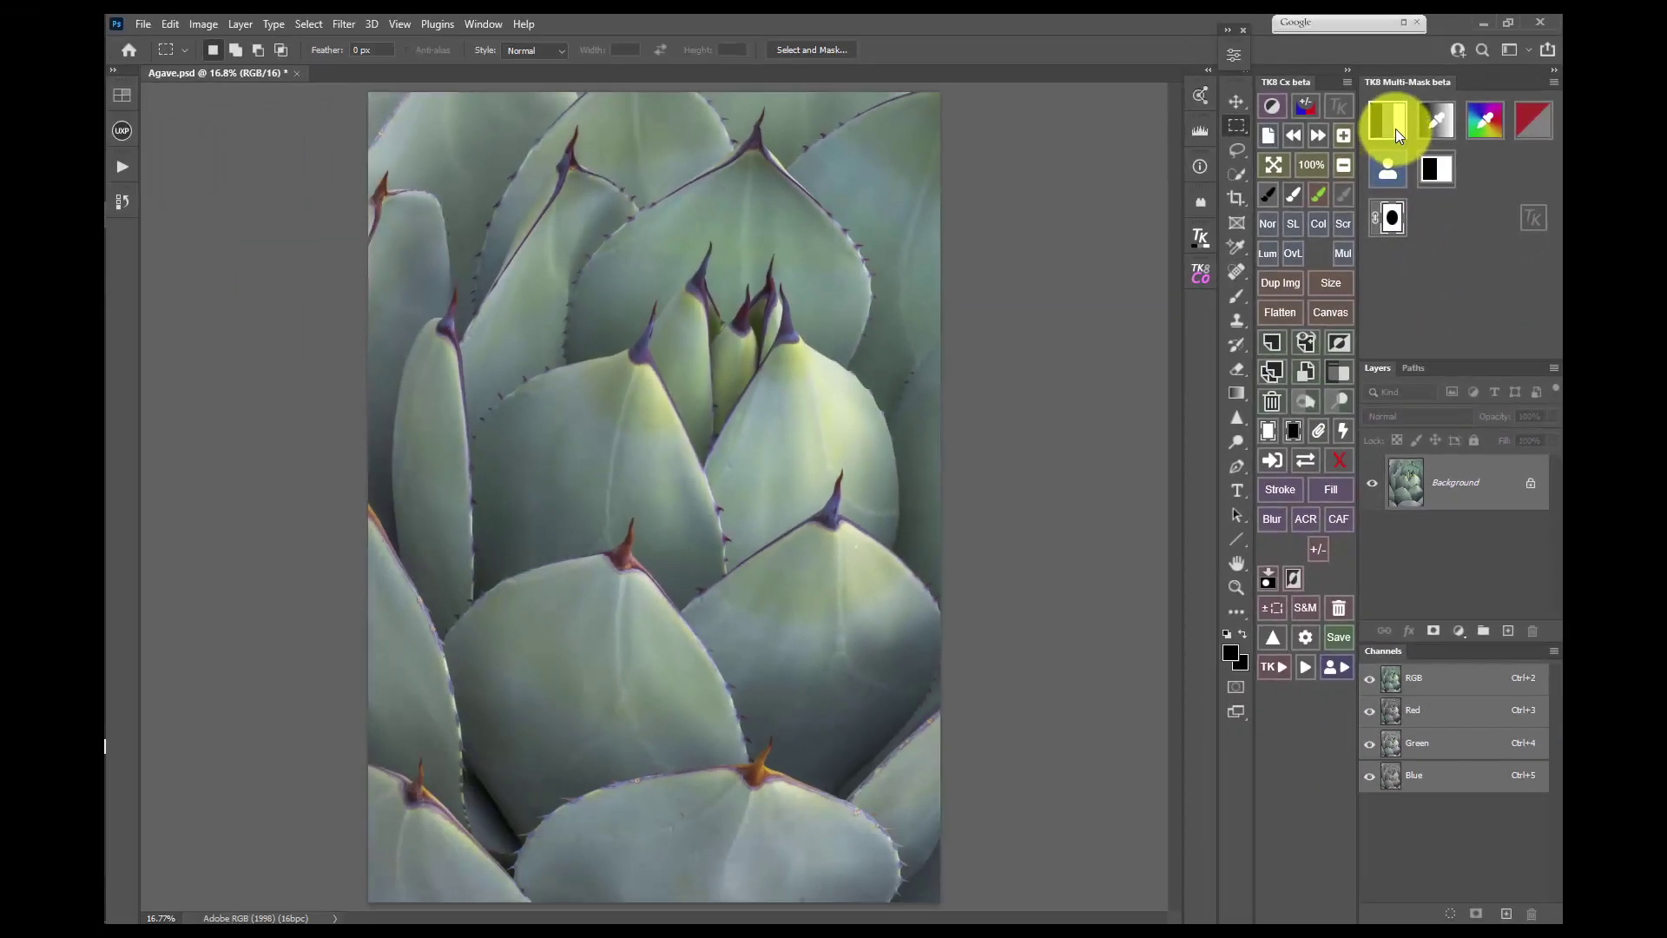
Generate a luminosity mask from Agave.psd and preview the Lights 3 and Darks 1 to 4 masks
click(1395, 128)
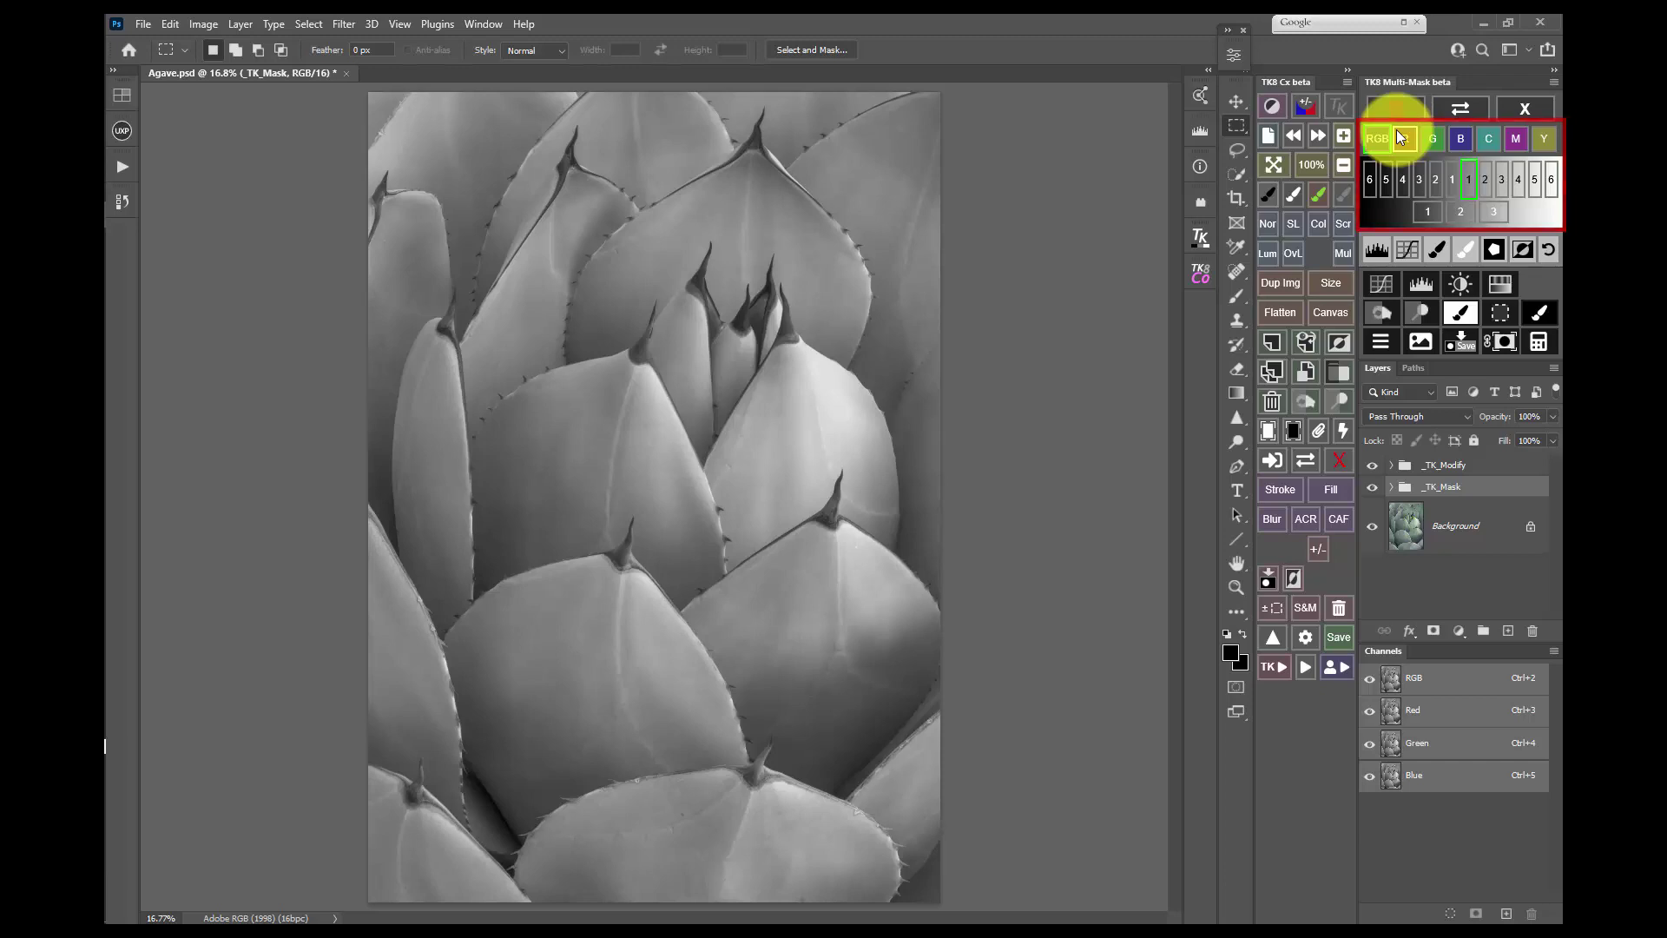
click(1501, 182)
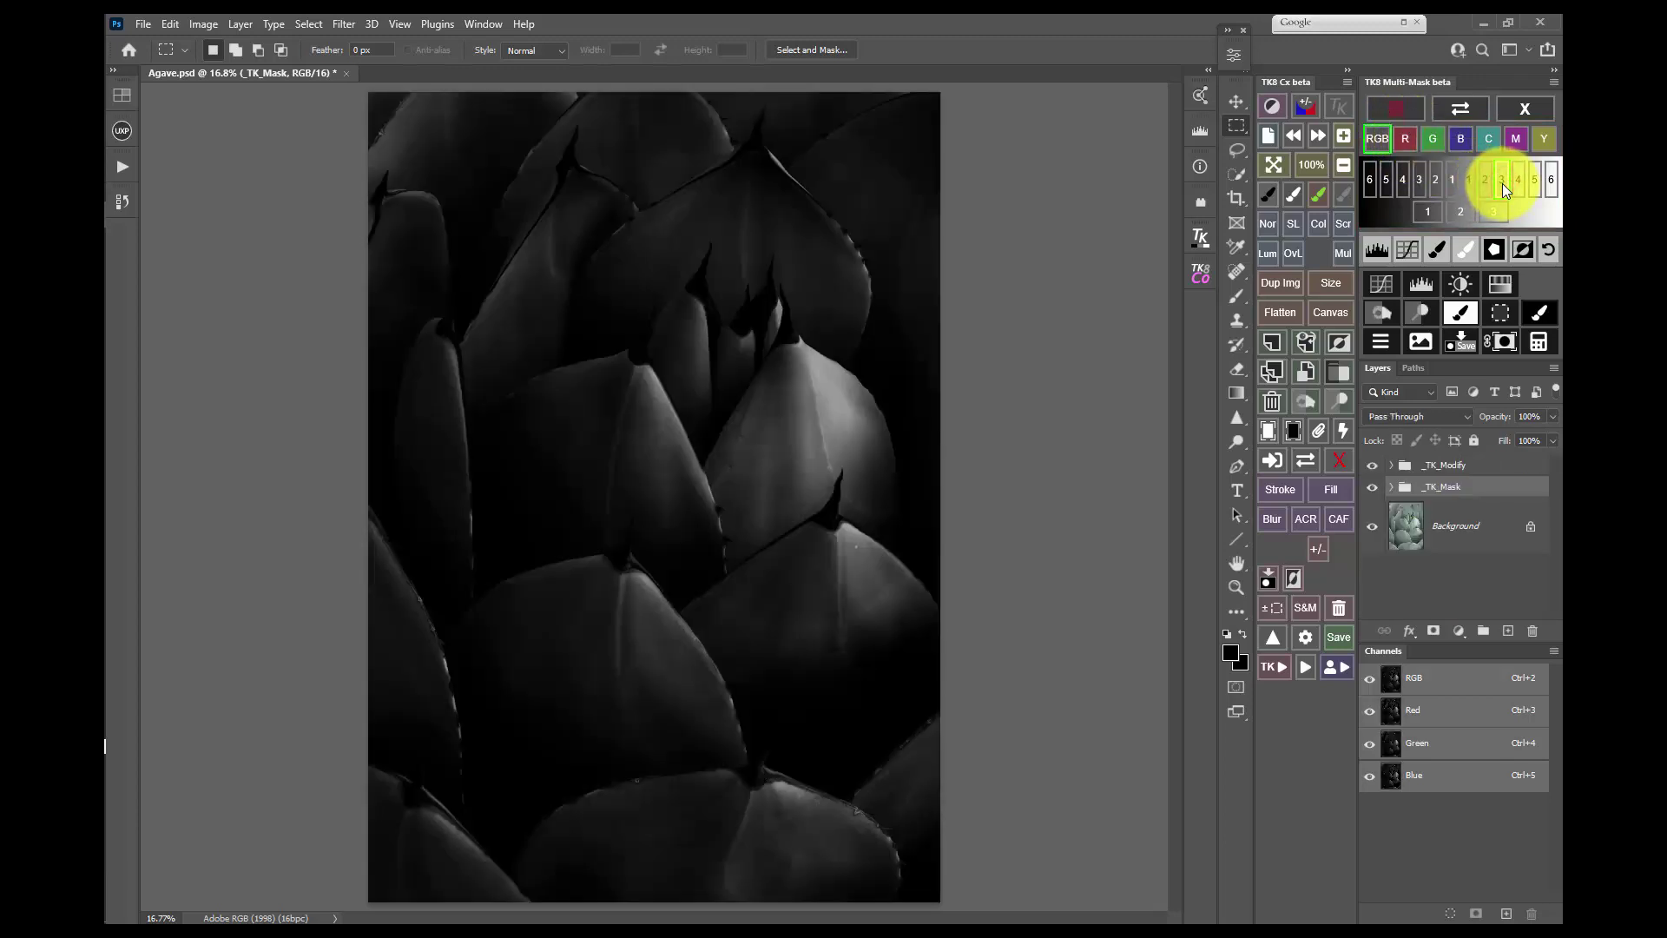
click(1451, 180)
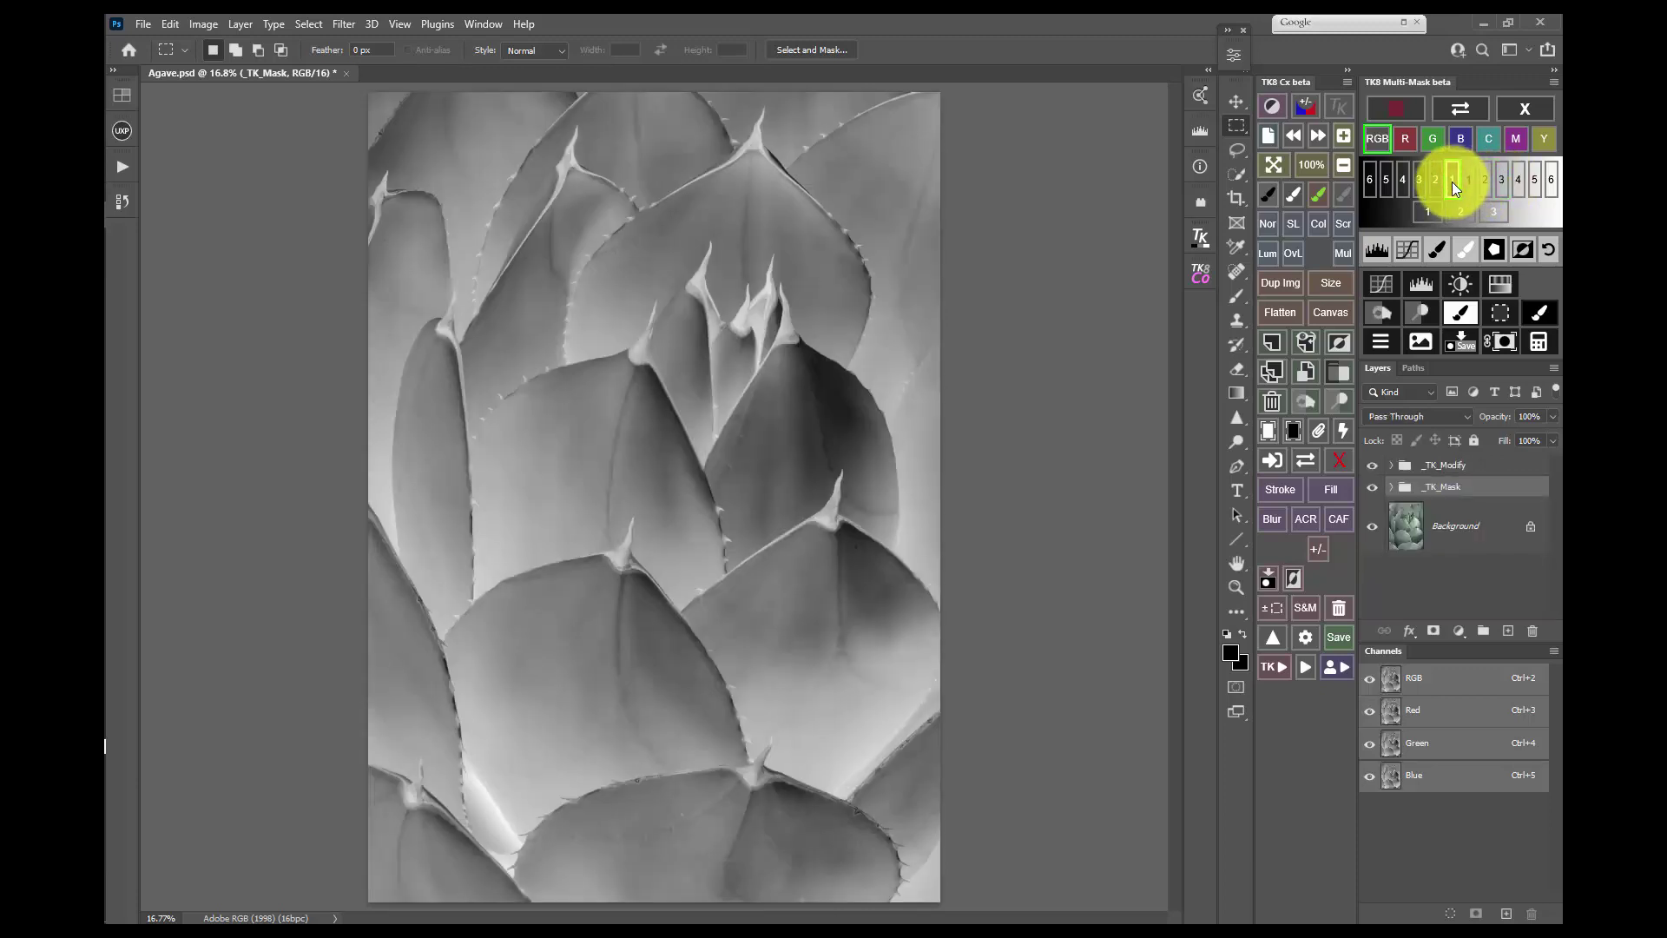
click(1438, 181)
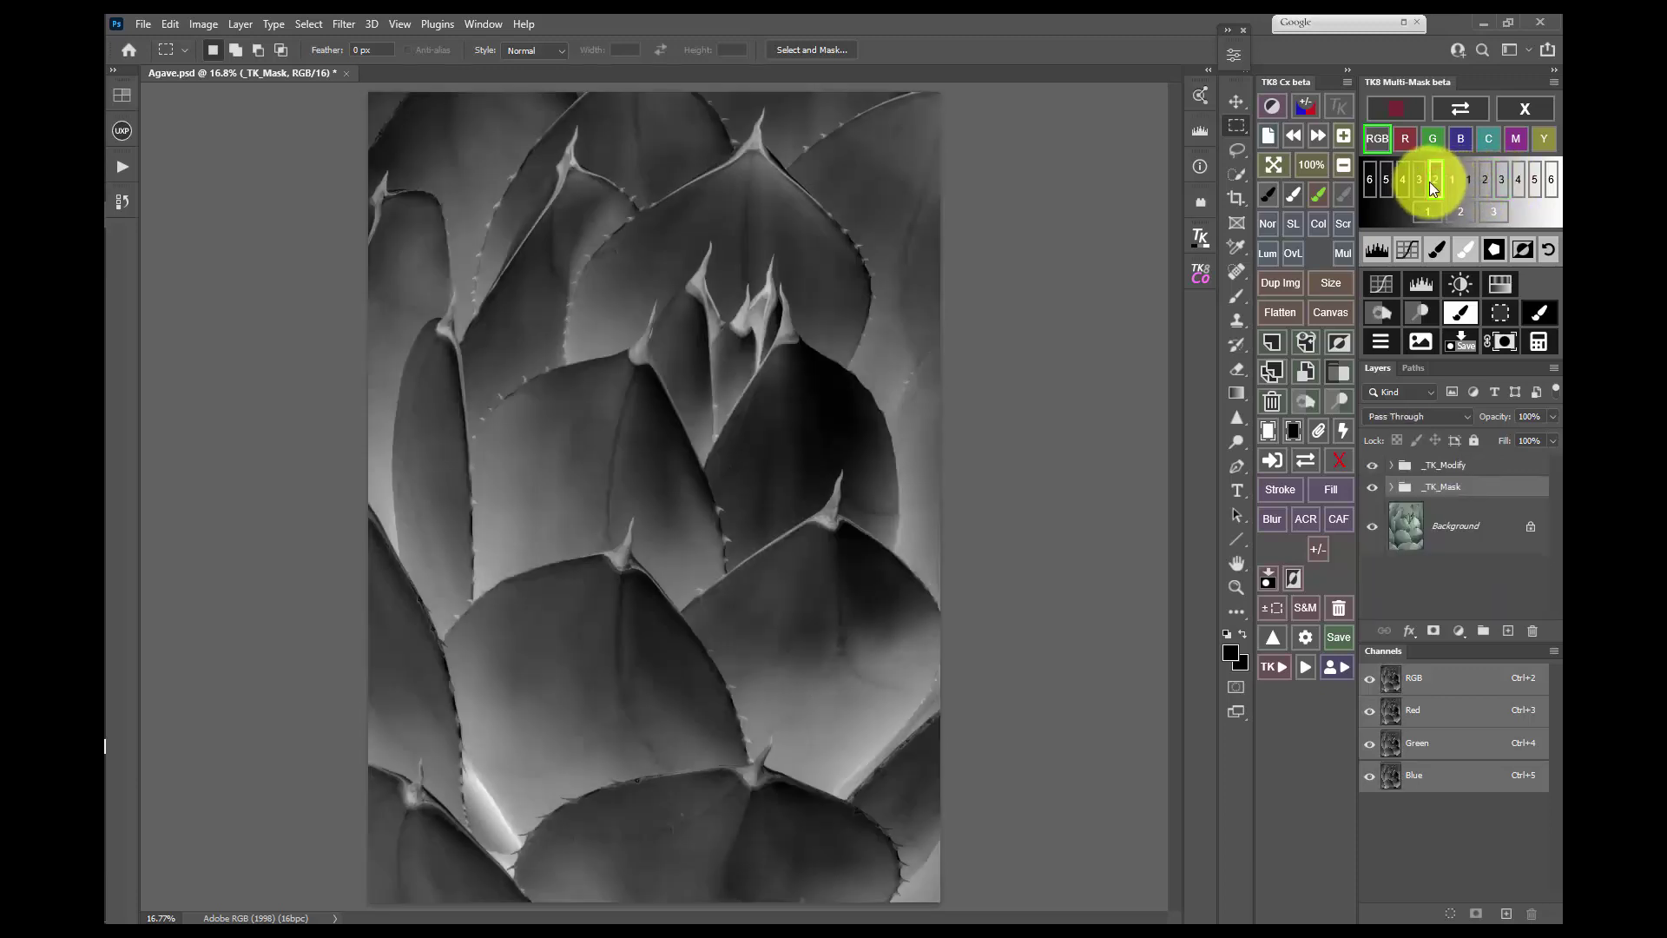
click(1420, 181)
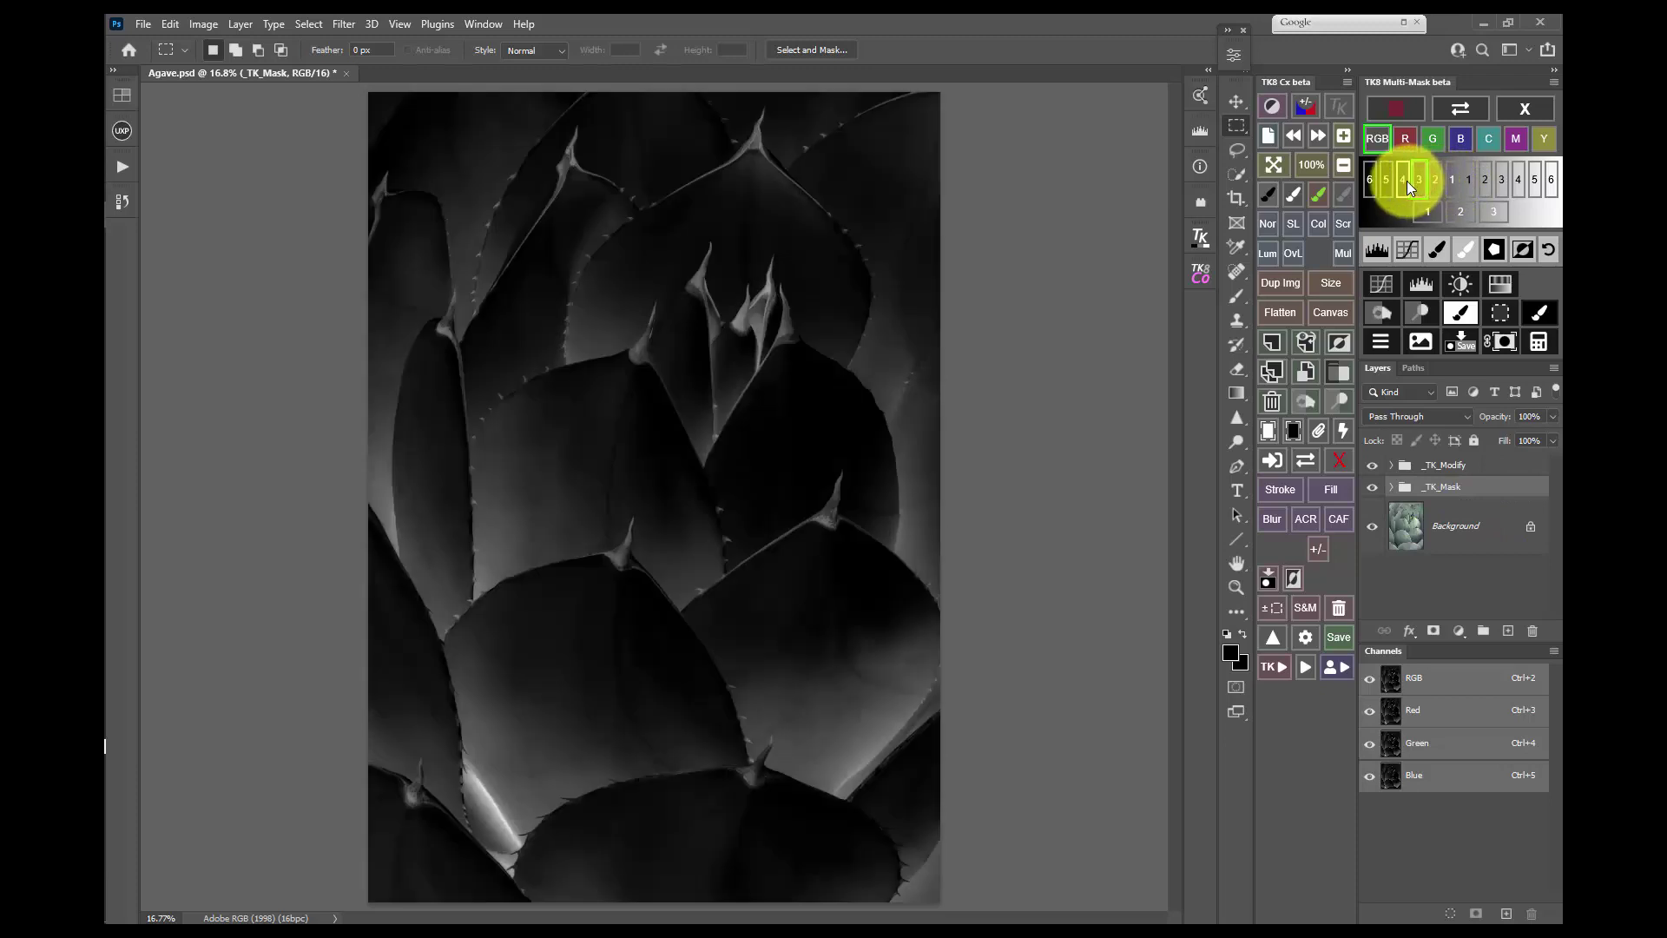
click(1403, 181)
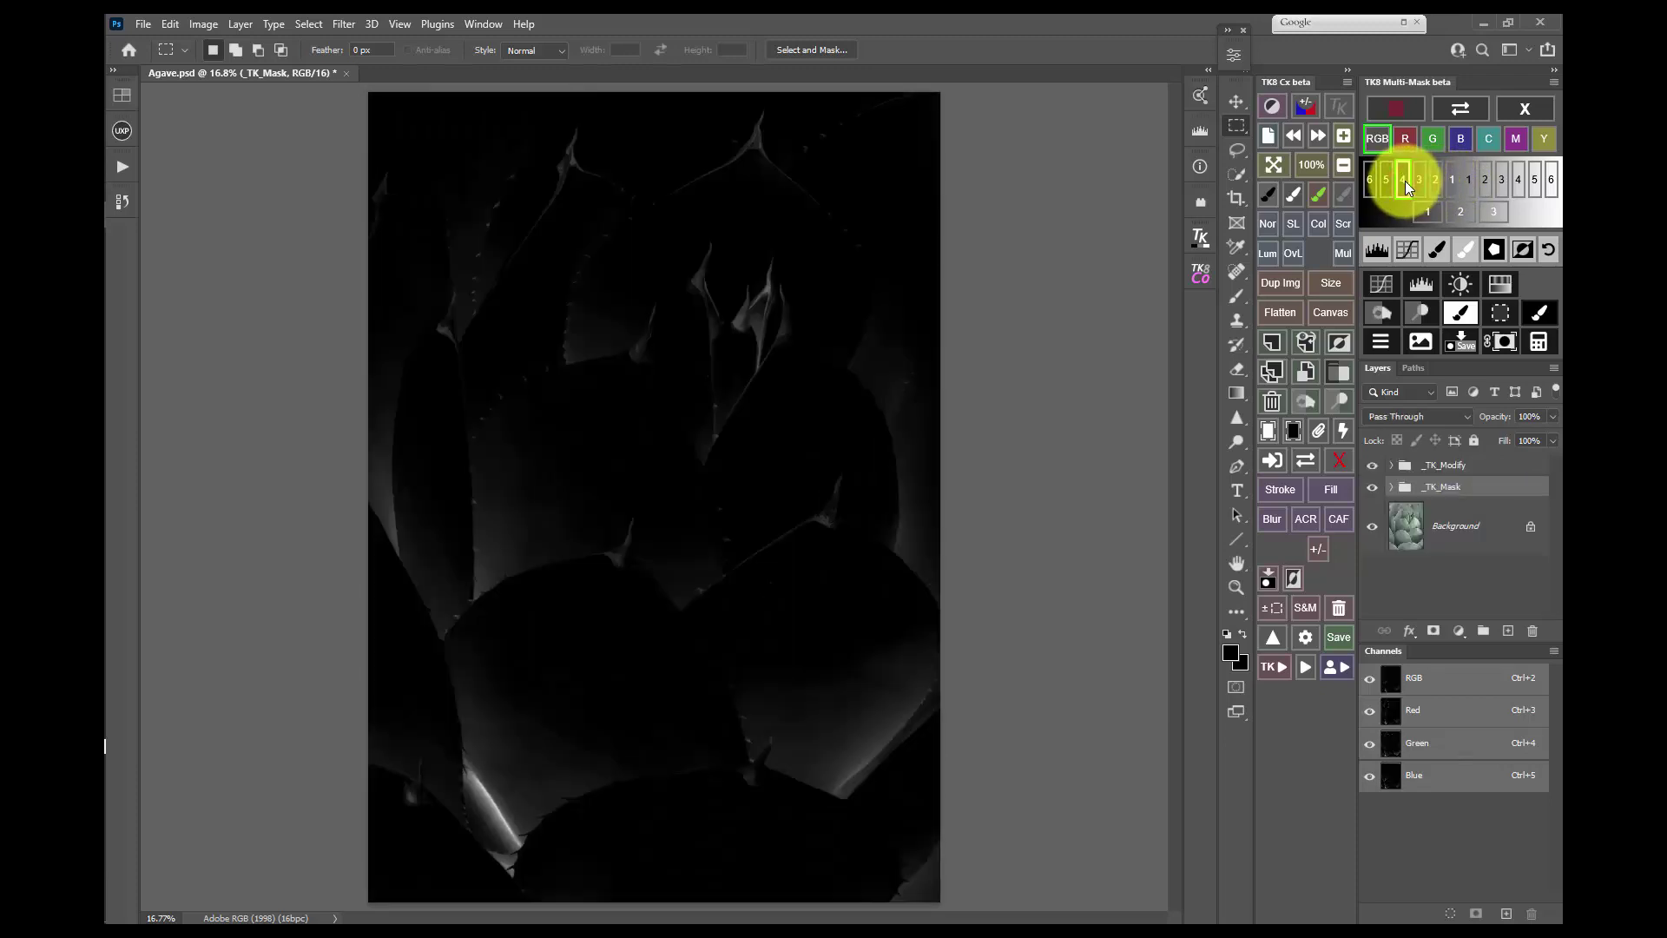
Preview the Midtones 1, 2 and 3 masks and settle on Midtones 1
click(1418, 209)
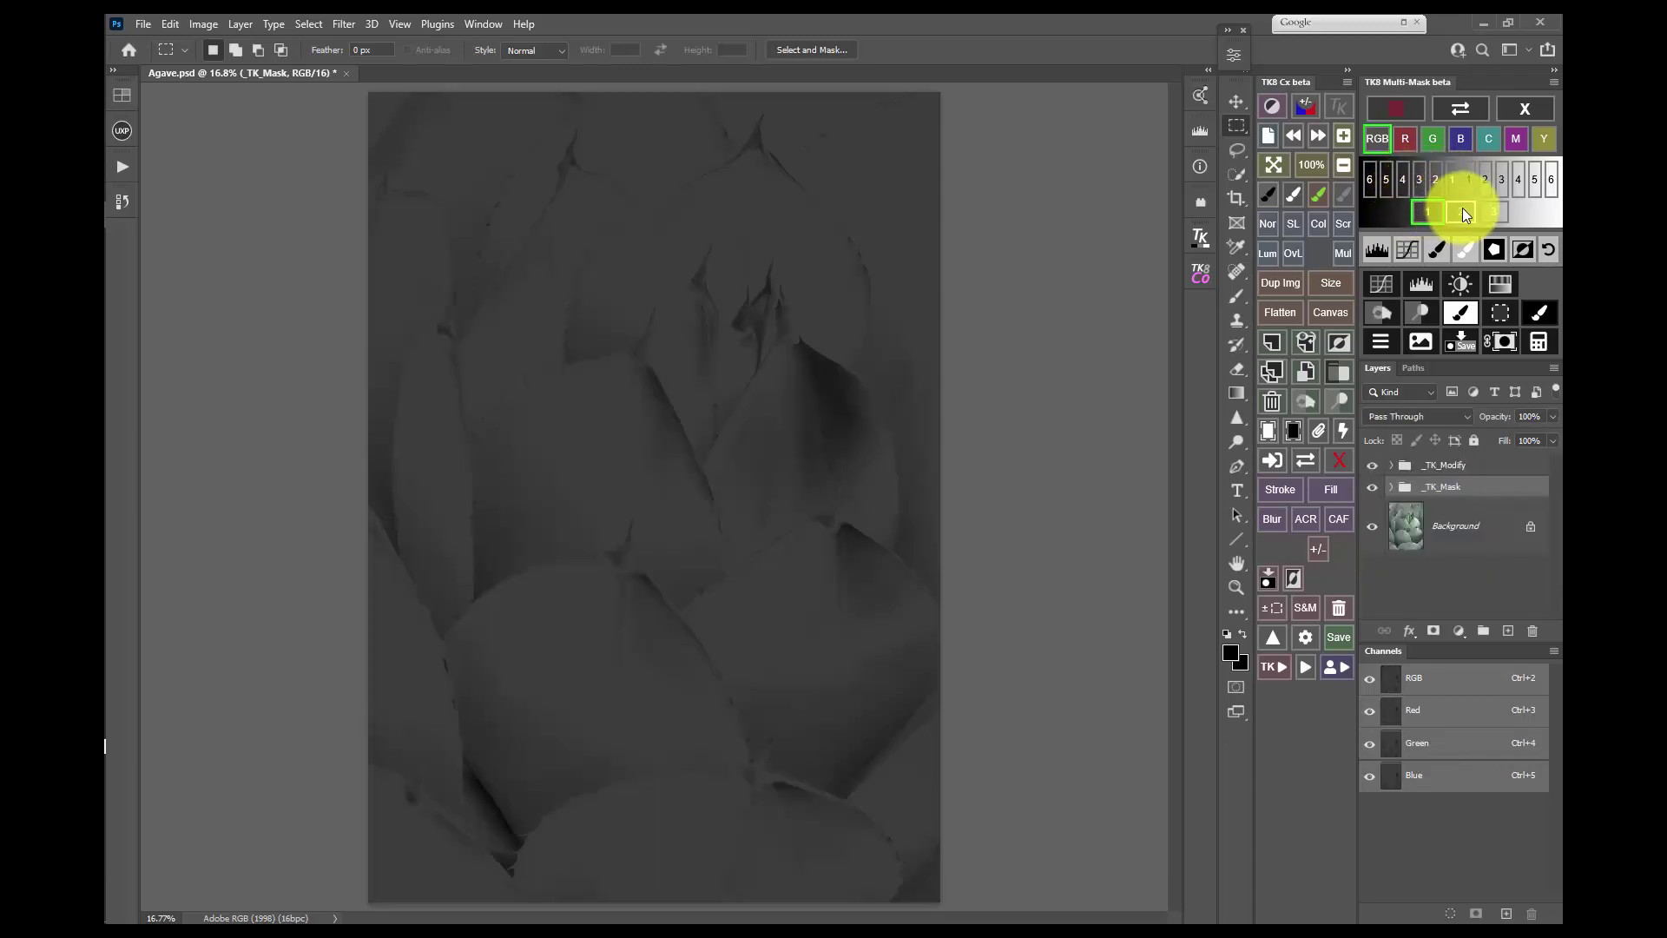
click(1462, 211)
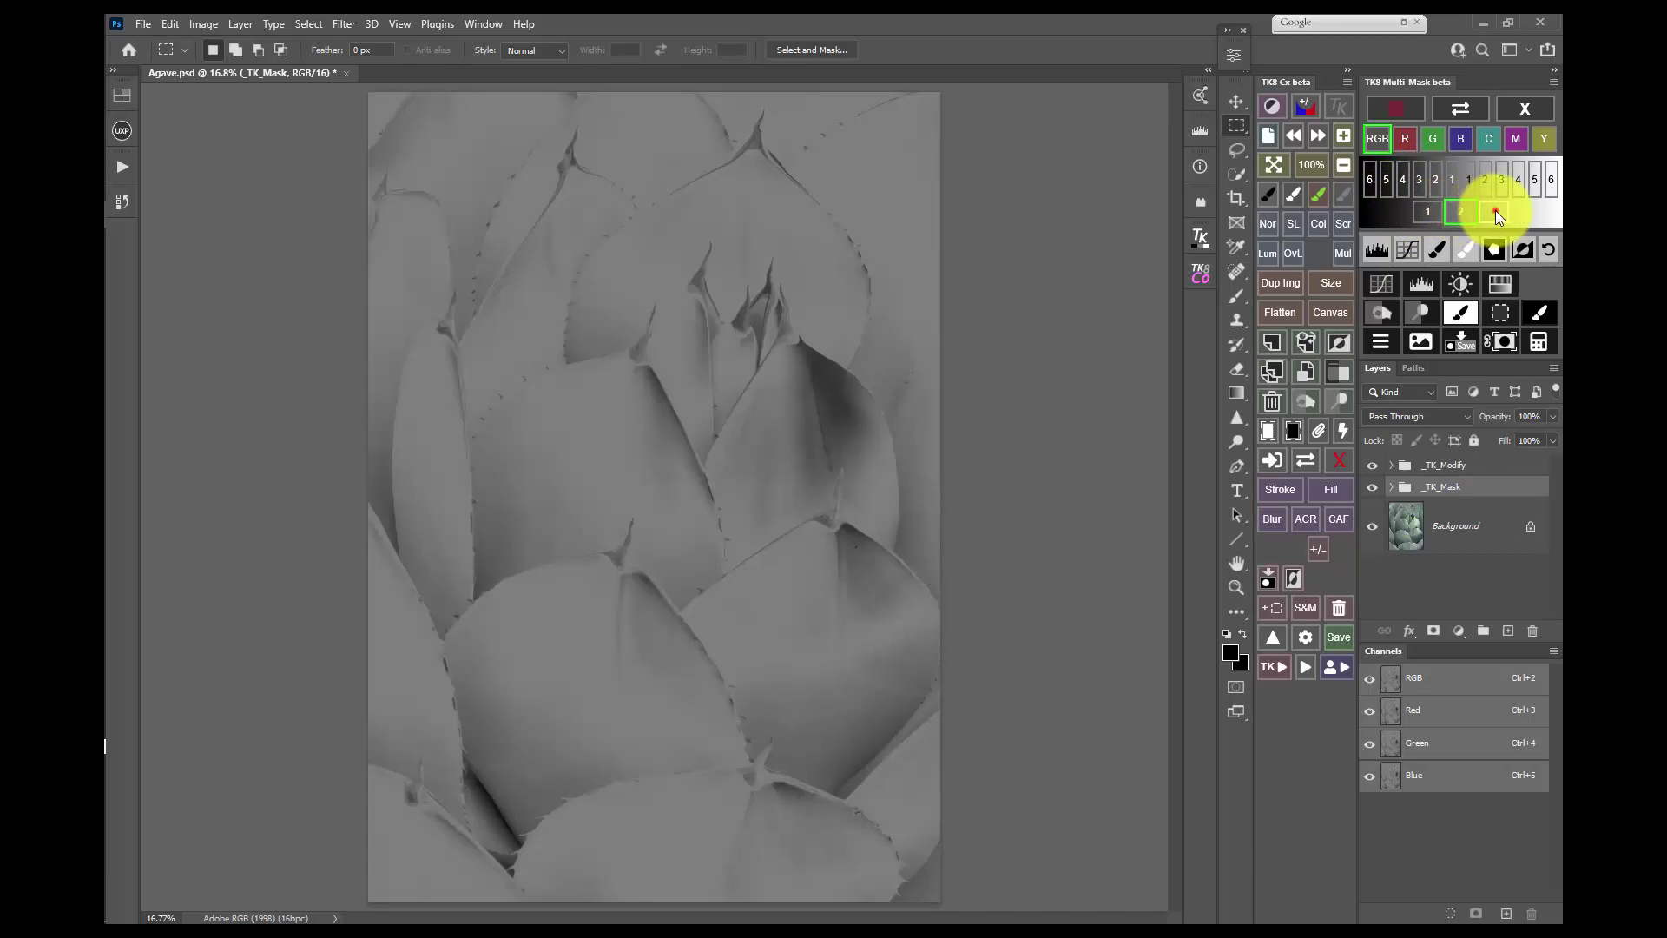
click(1495, 210)
click(1425, 212)
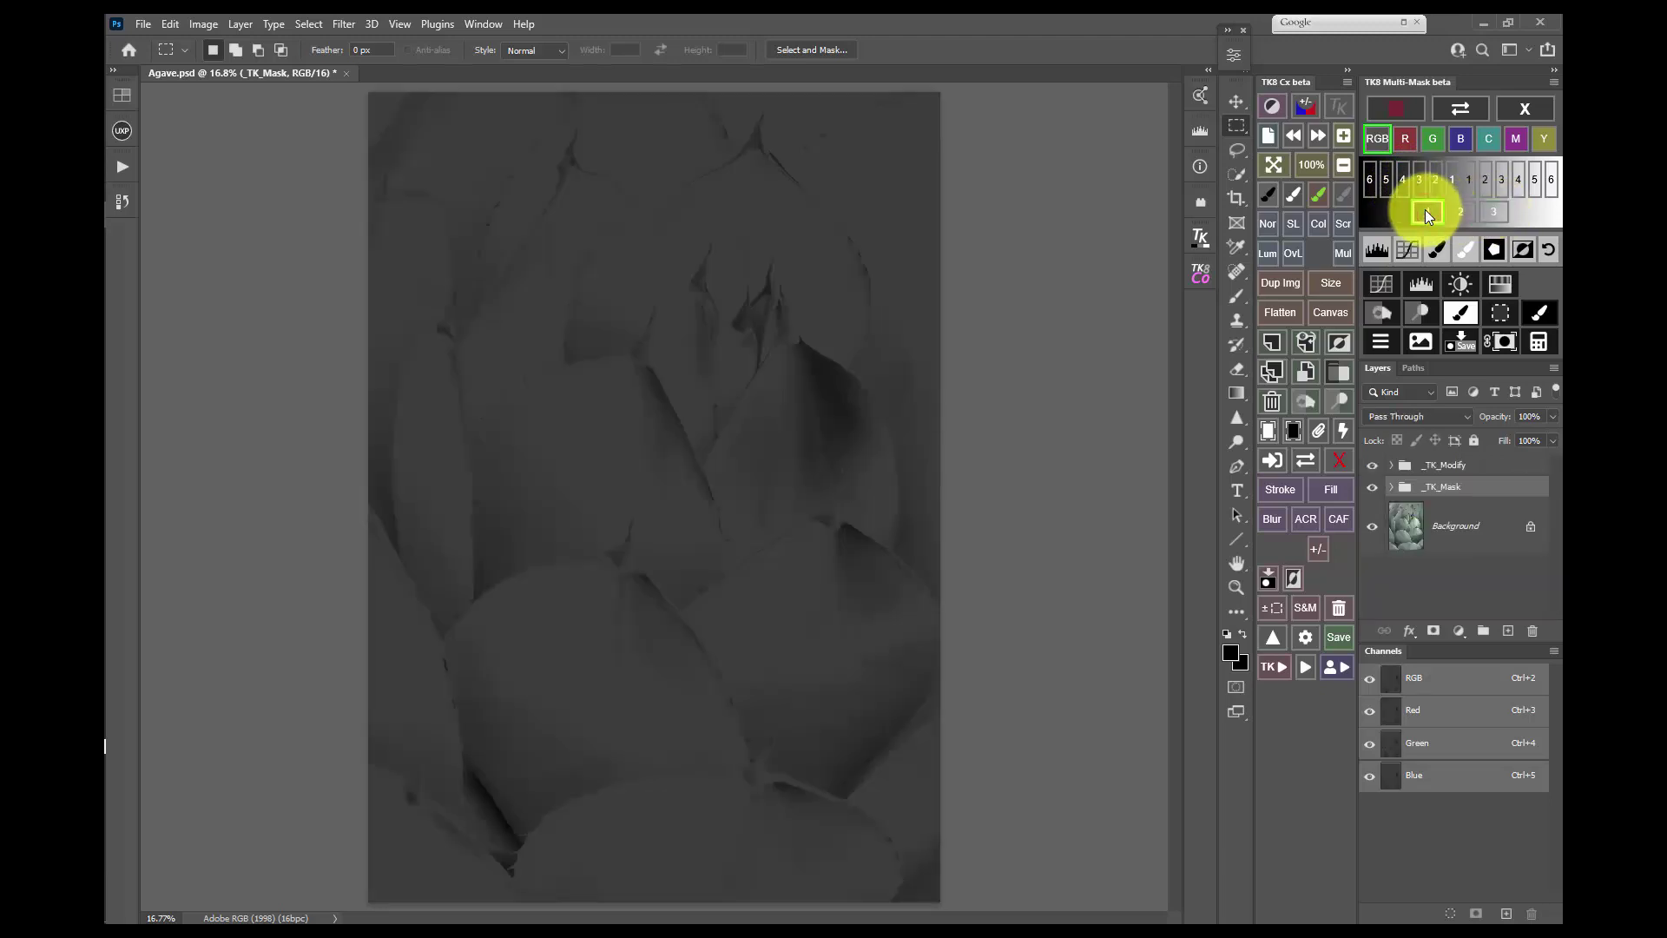
Preview the Midtones 1 mask from the red, green and blue channels, returning to the RGB source
click(1407, 141)
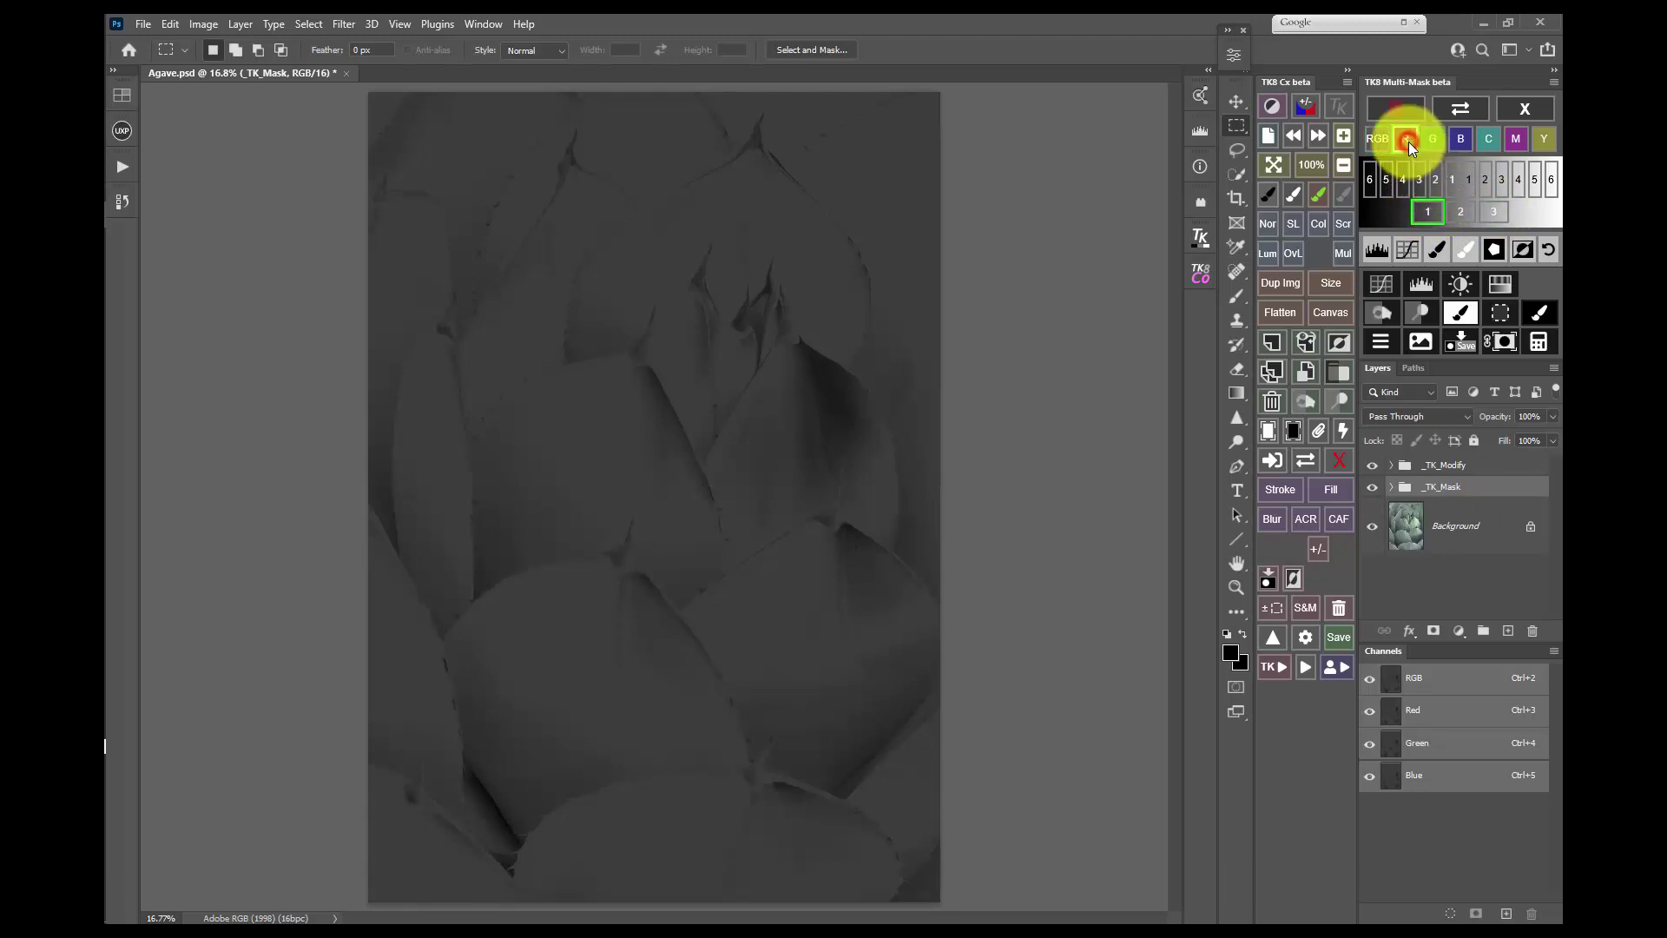
click(1426, 142)
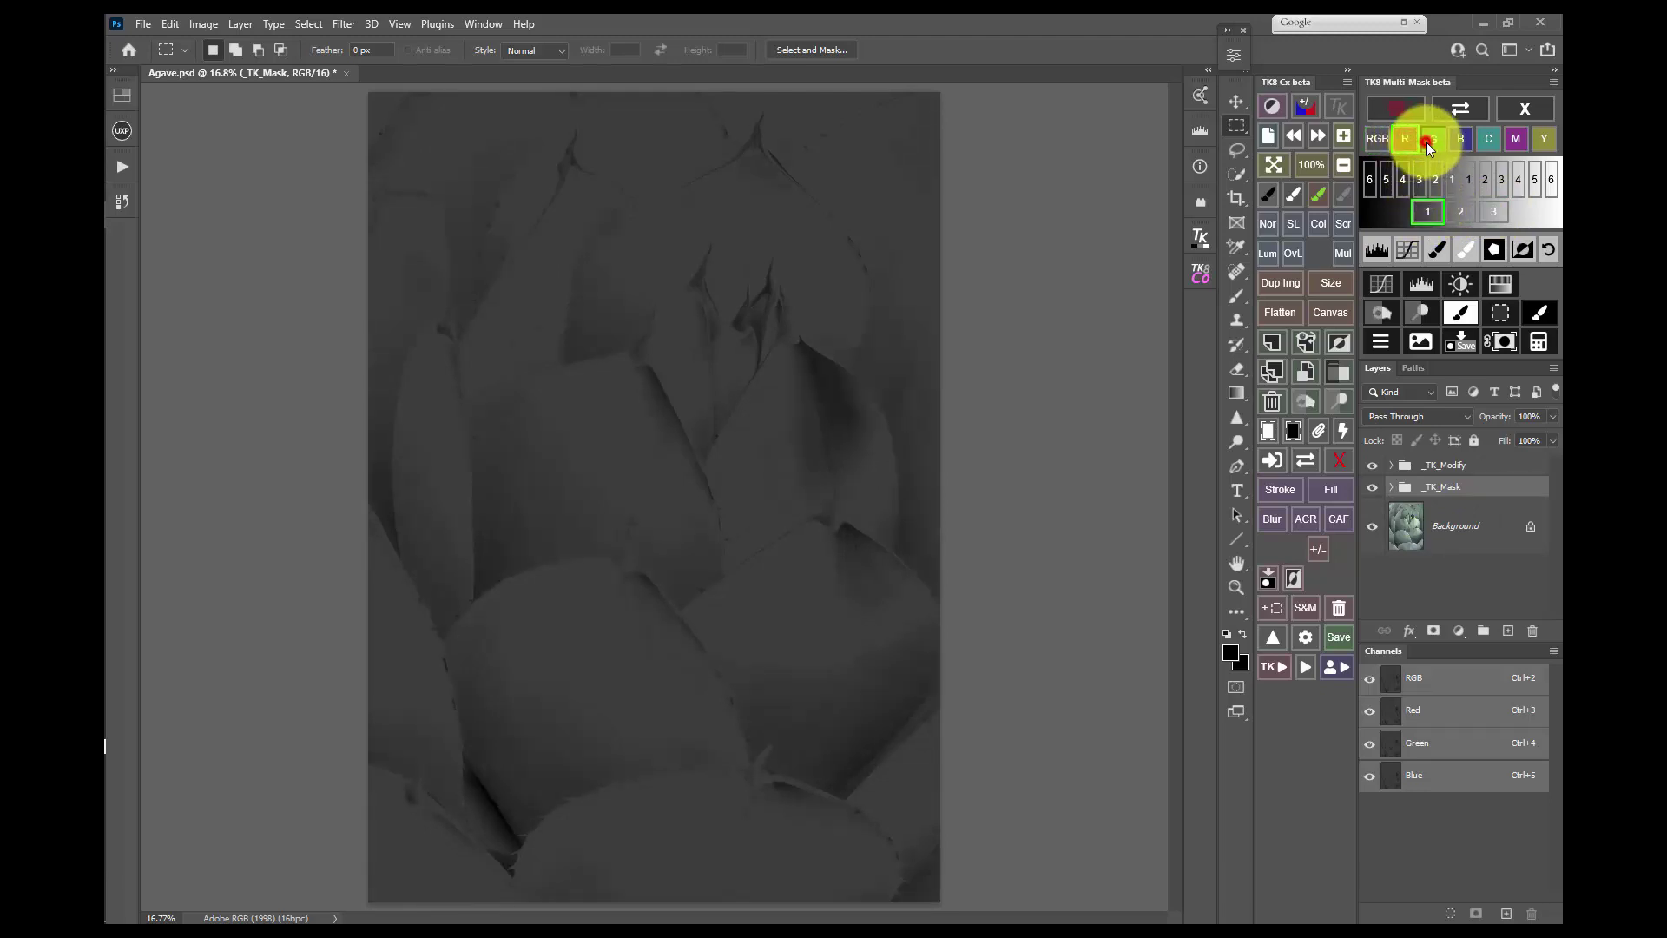
click(1459, 141)
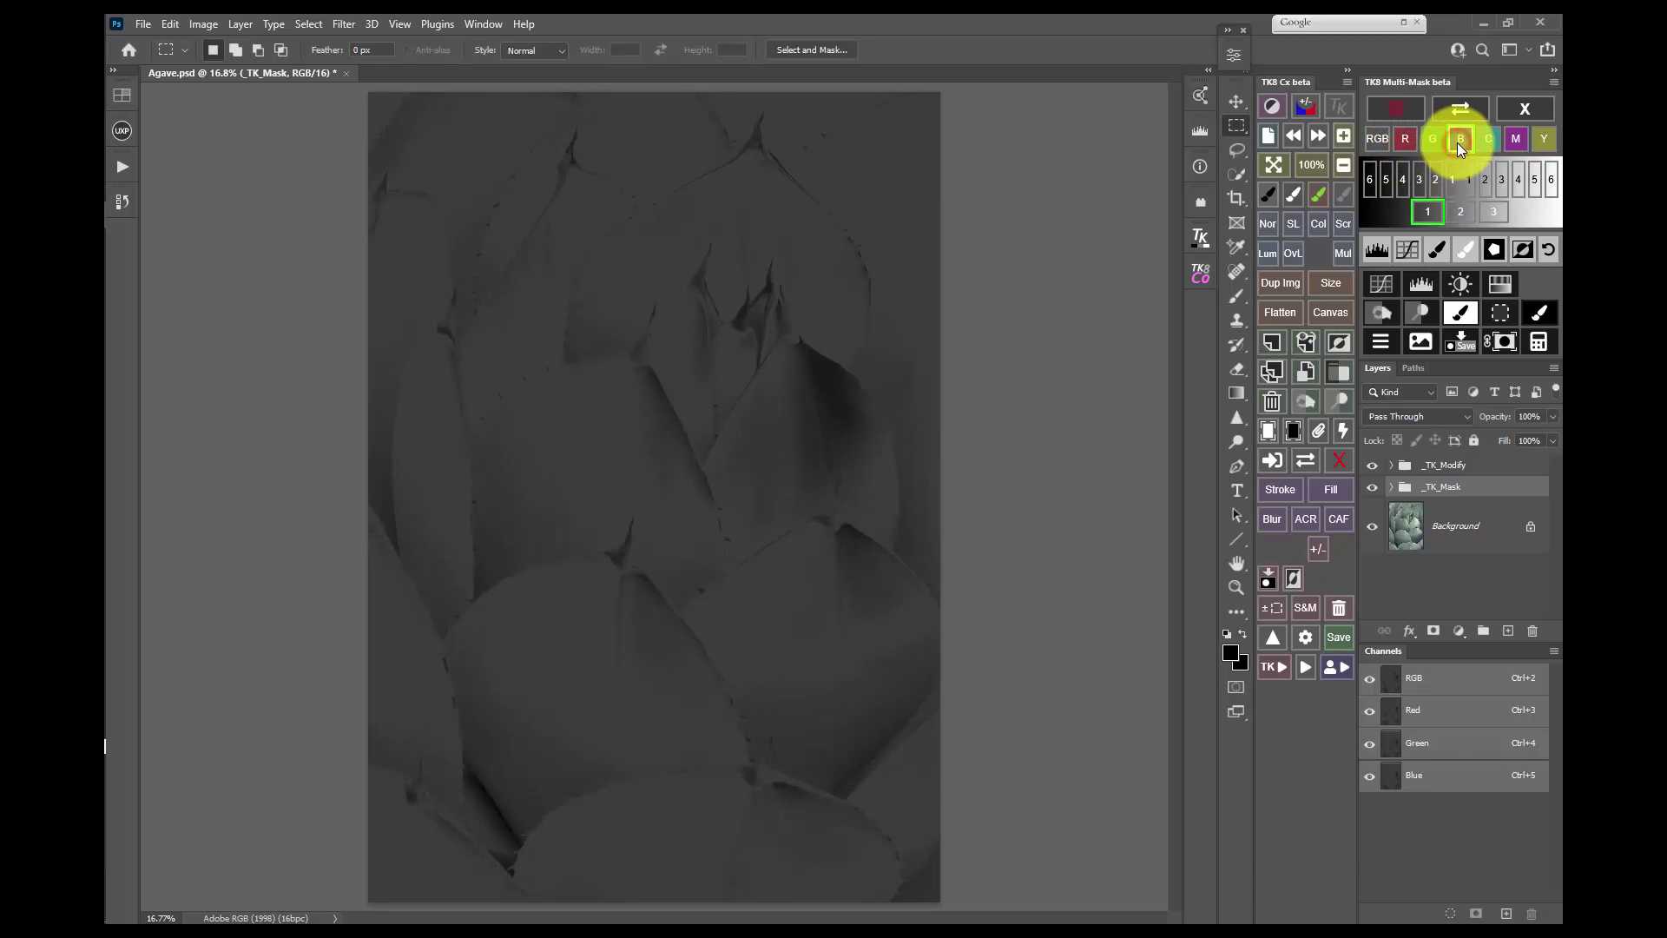
click(1379, 139)
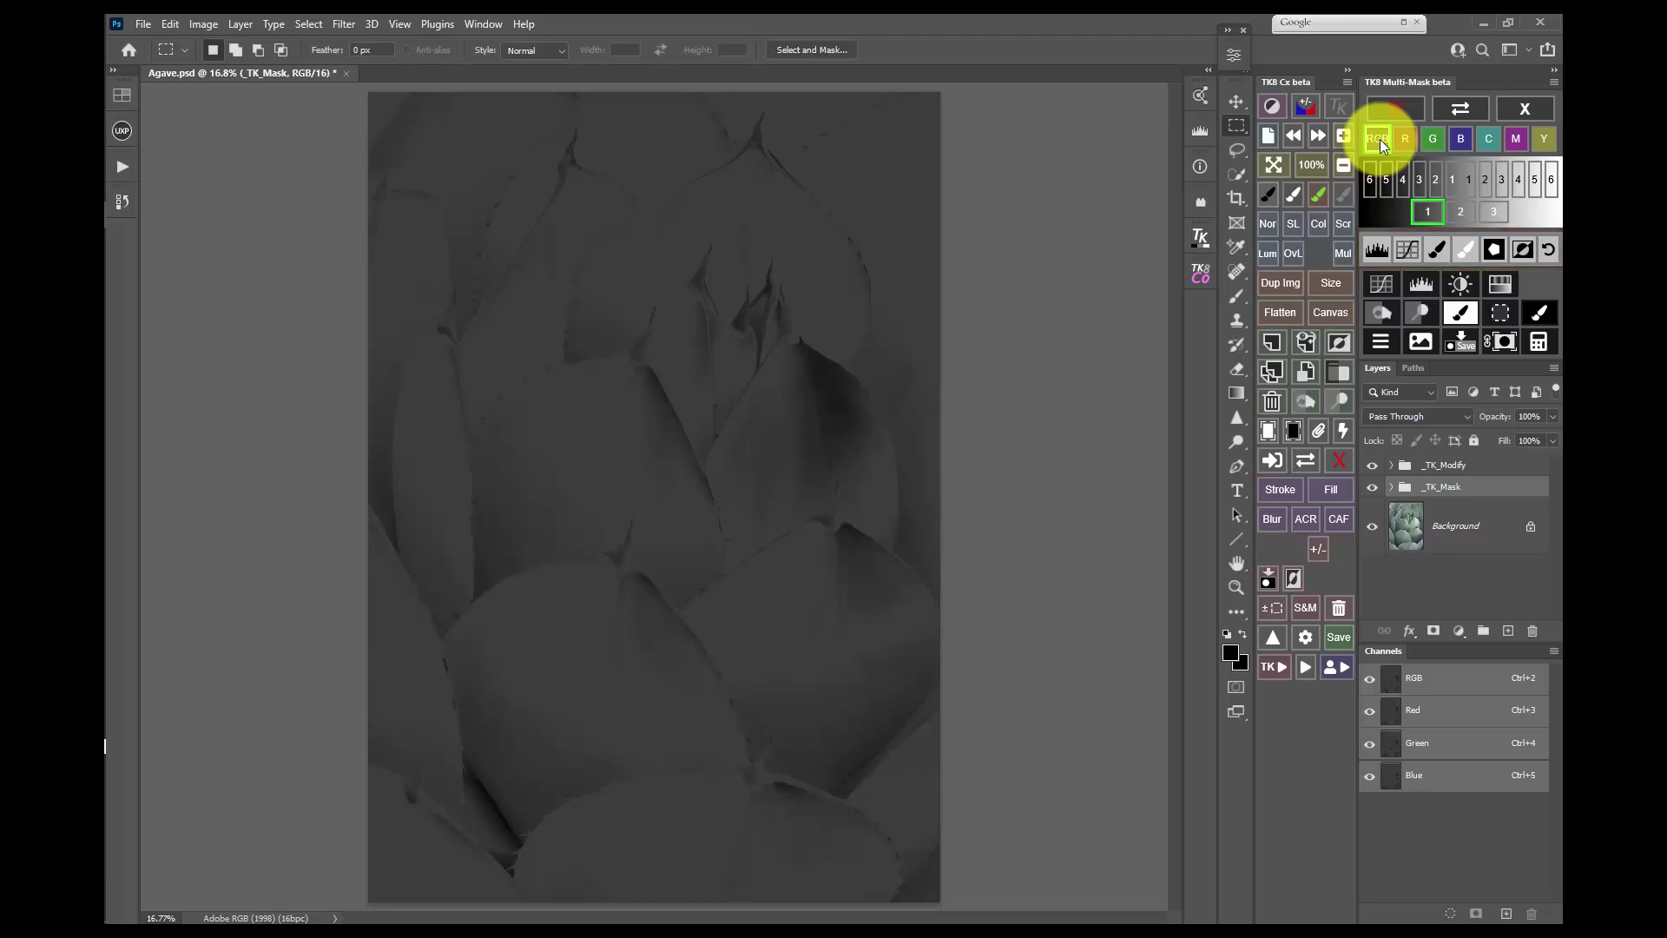
Brighten the Midtones 1 mask with a Levels modification, setting the midtone input to 2.54
click(1388, 238)
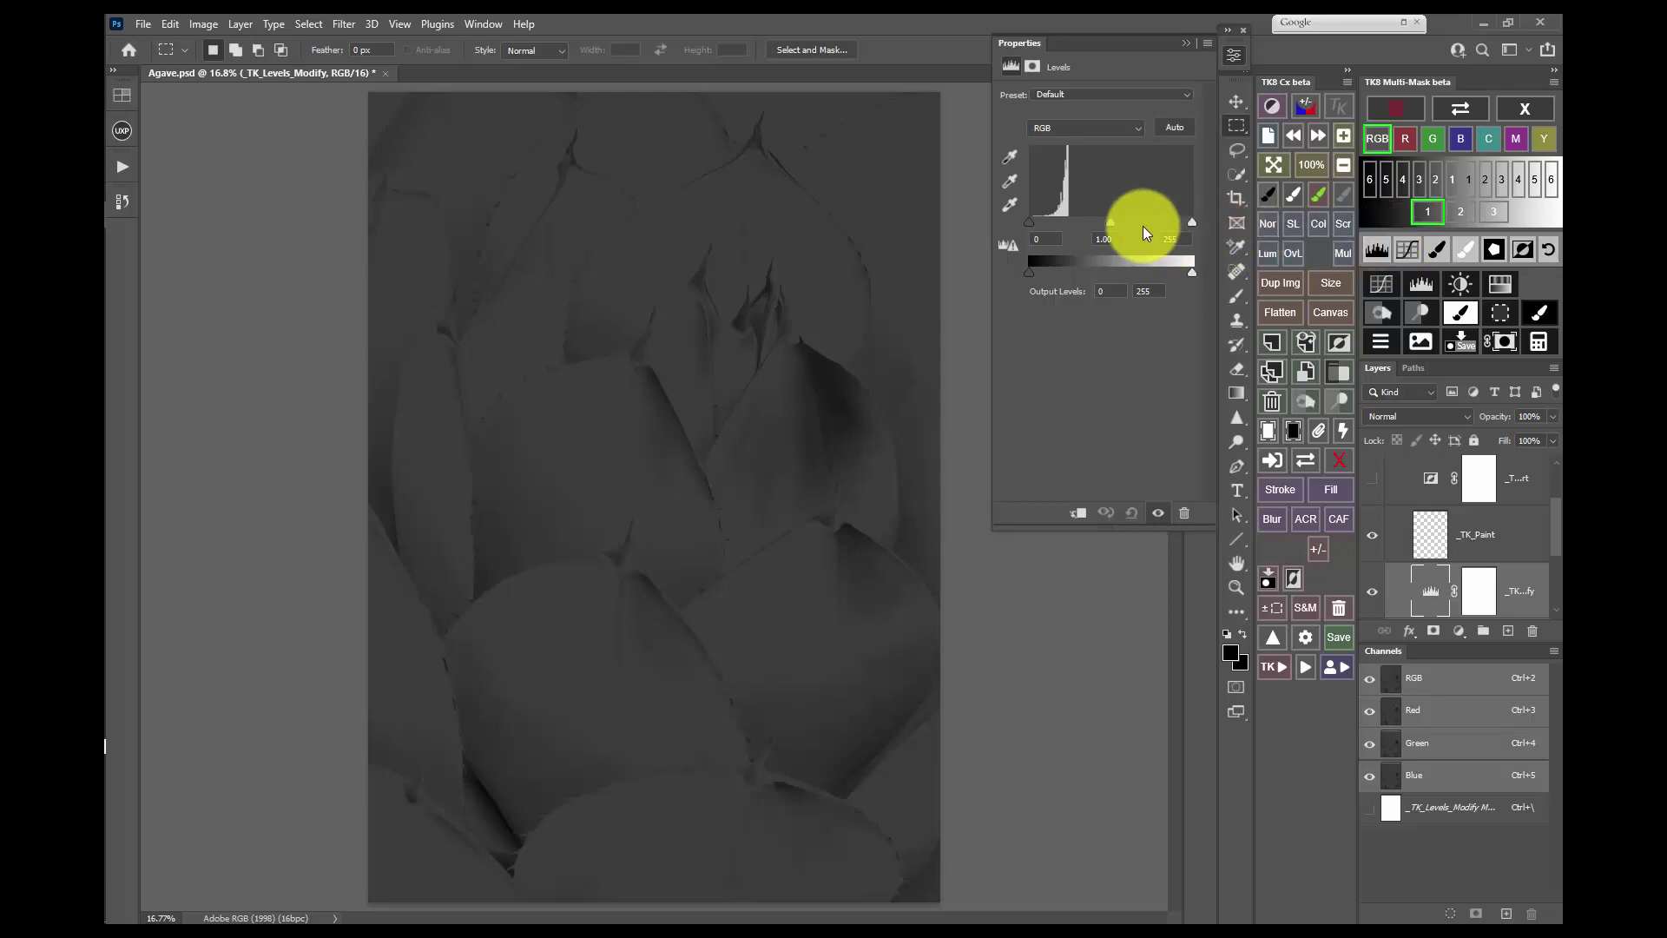
drag(1111, 222, 1110, 223)
mouse_move(1070, 222)
mouse_down()
mouse_move(1056, 222)
mouse_move(1102, 223)
mouse_move(1064, 222)
mouse_up()
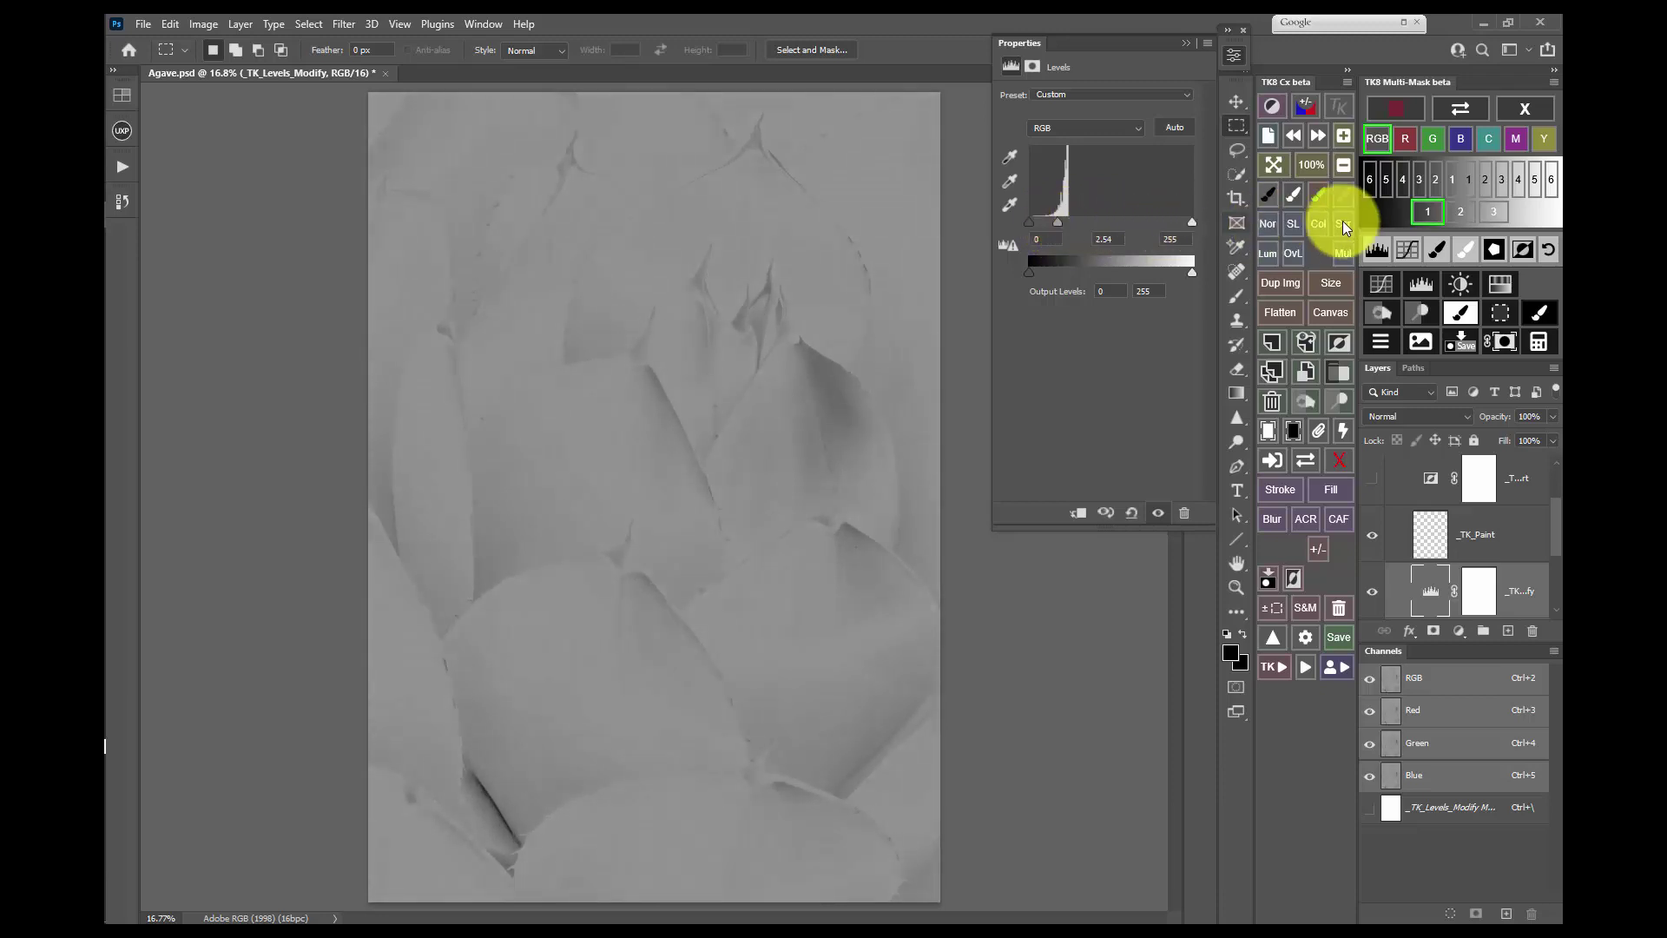
Darken the mask with a Curves modification, pulling the curve down at input 144 to output 109
click(1408, 246)
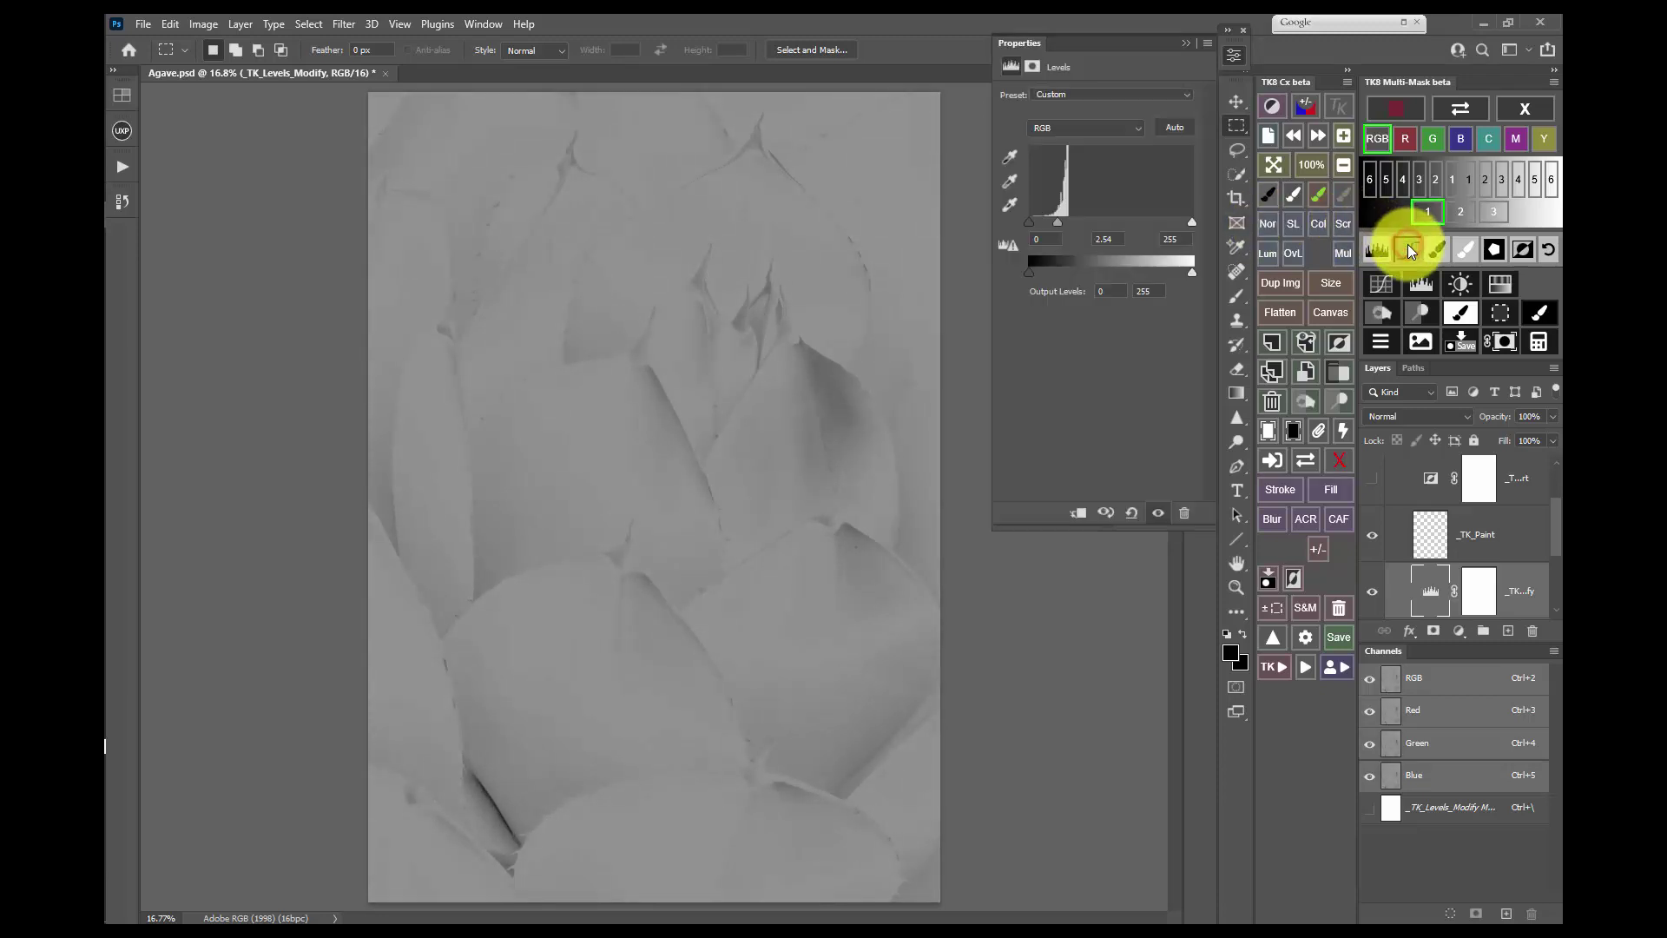
click(1122, 214)
drag(1124, 218, 1125, 222)
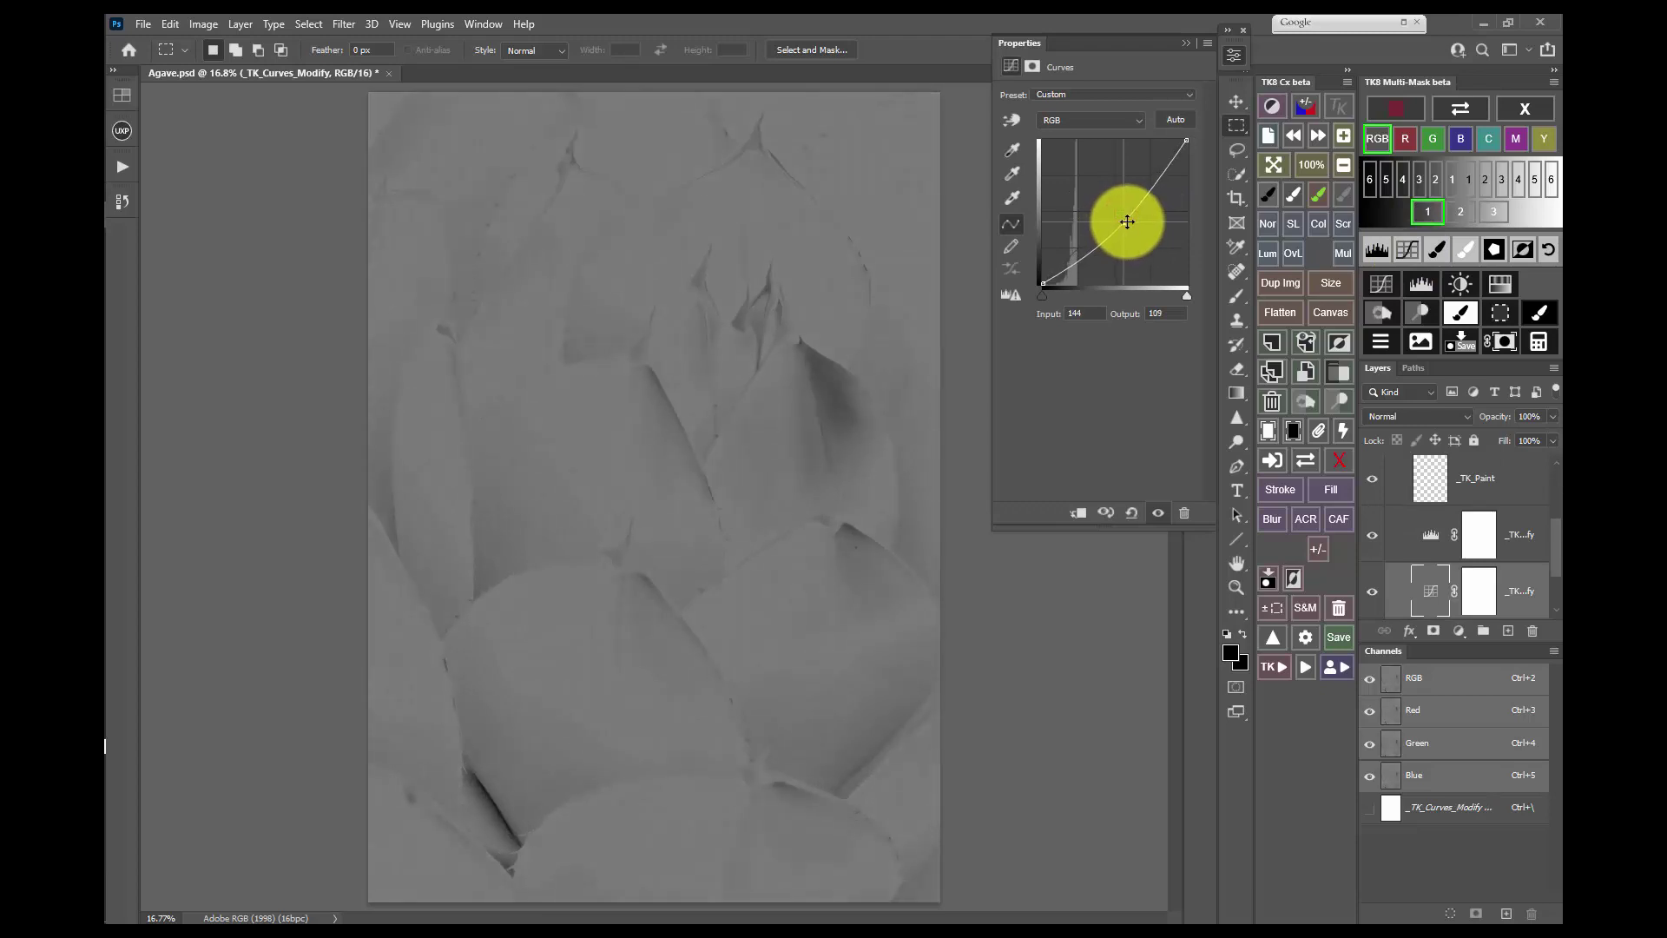
Paint a soft black stroke across the mask's upper right area and a soft white stroke below it
click(1436, 247)
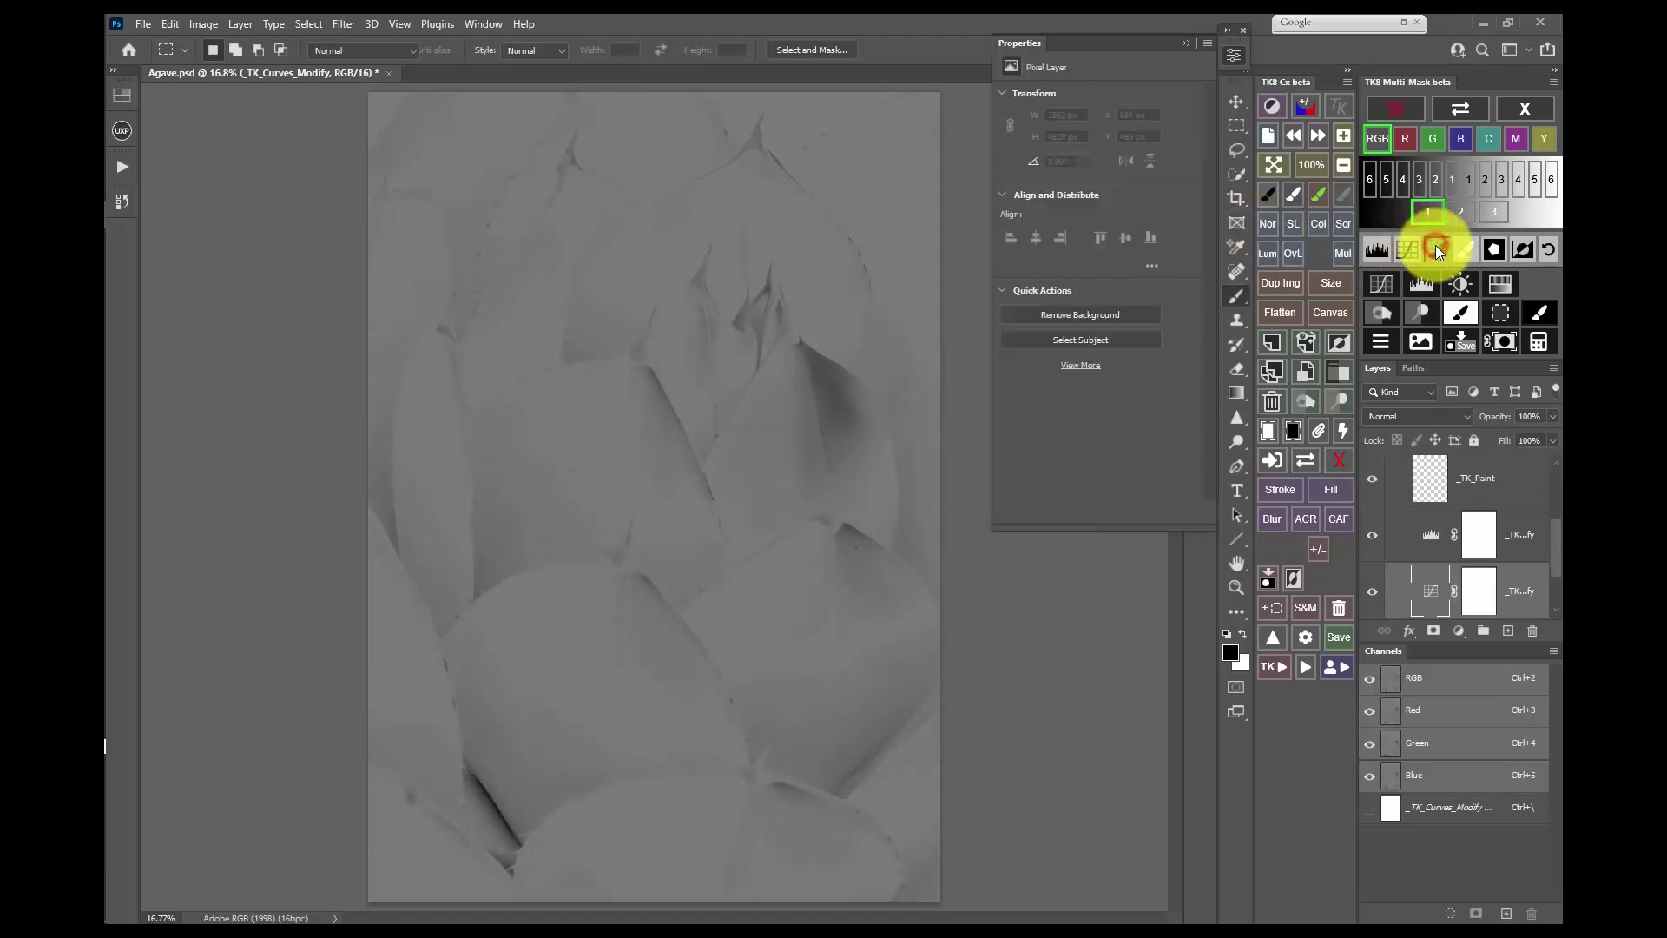
mouse_move(944, 243)
mouse_down()
mouse_move(719, 254)
mouse_move(857, 287)
mouse_up()
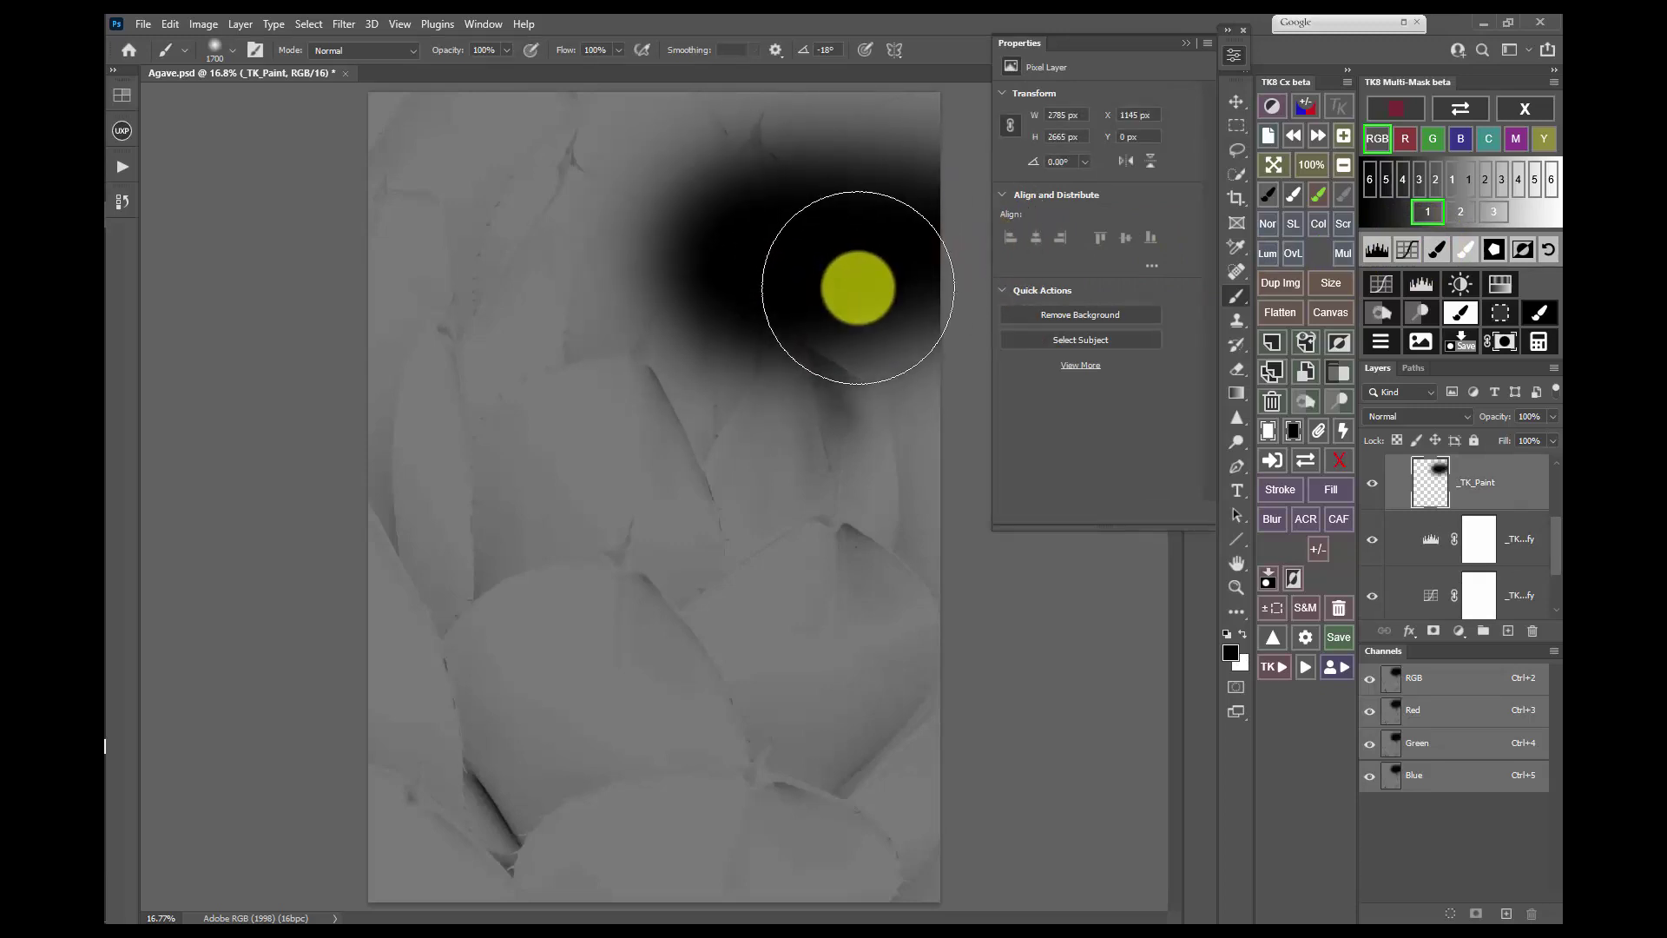
click(1466, 250)
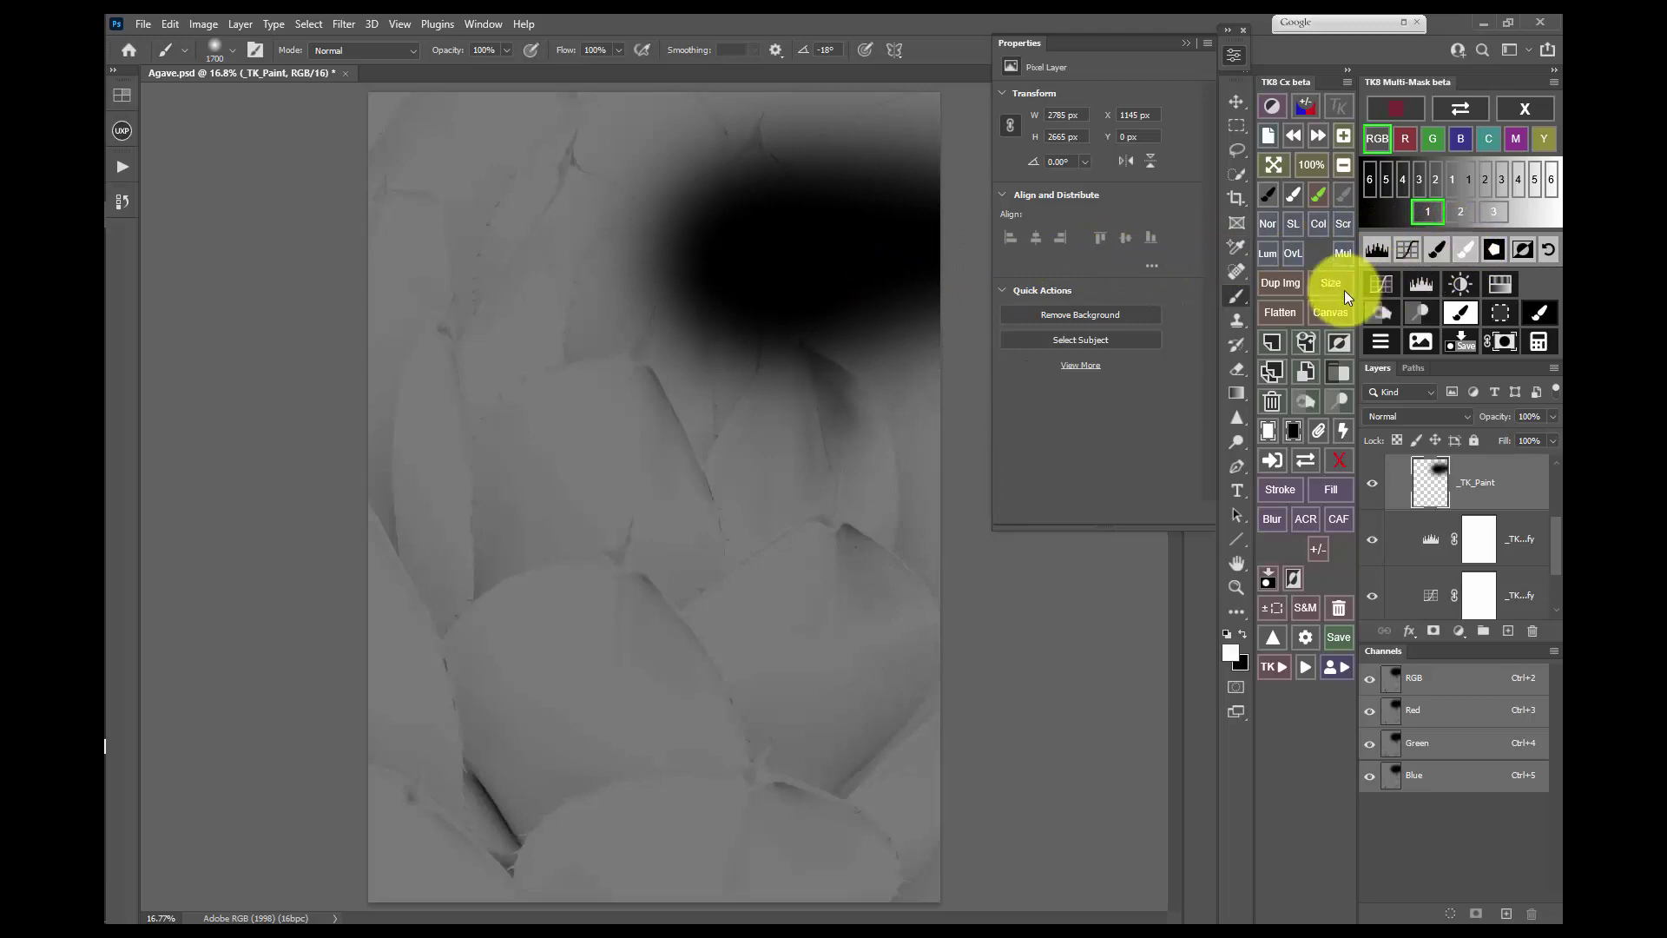
mouse_move(912, 413)
mouse_down()
mouse_move(651, 430)
mouse_move(841, 456)
mouse_up()
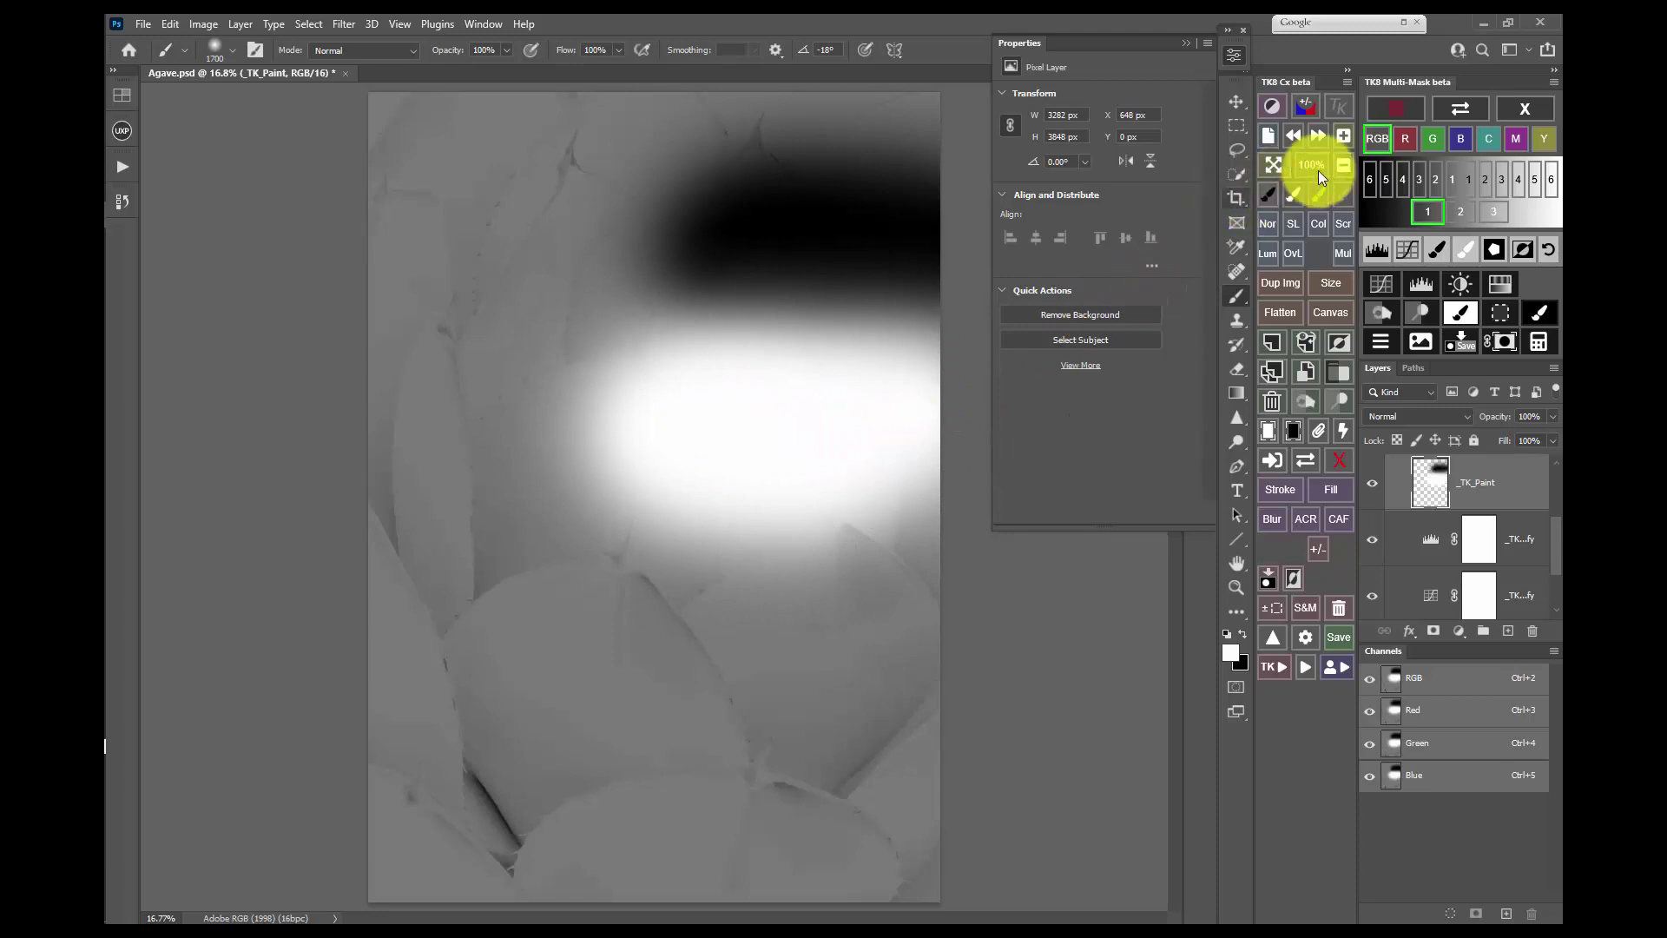
Select a central rectangle of about 2345 by 4301 px and black out the mask outside it with a feathered edge
click(1236, 125)
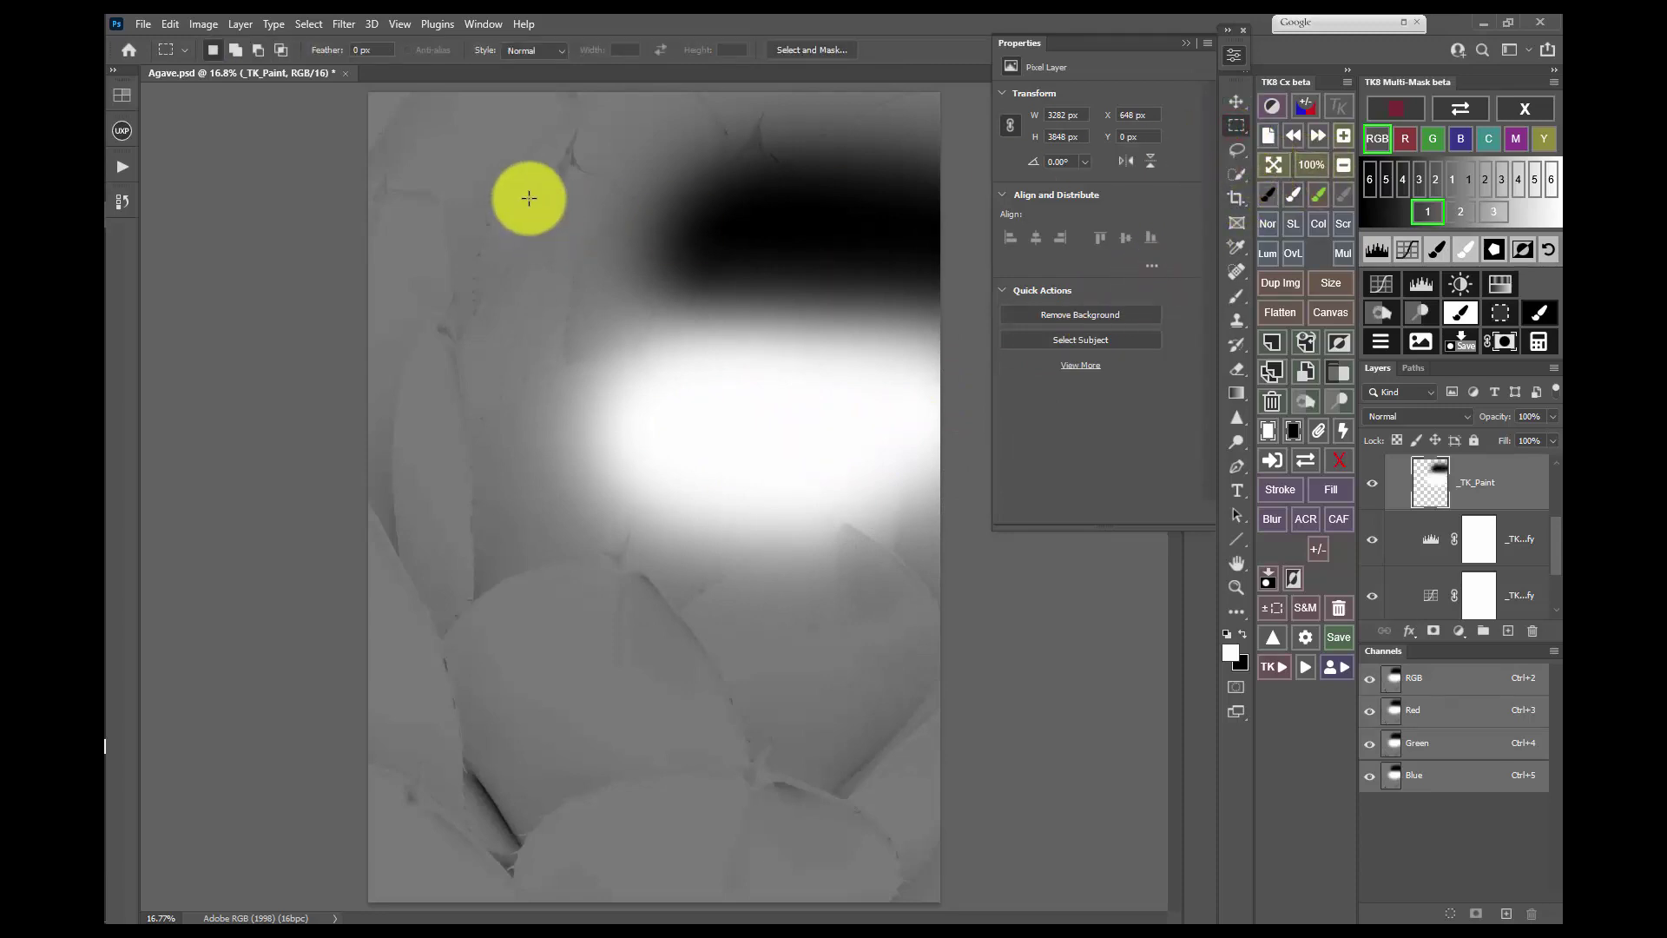
drag(498, 186, 839, 812)
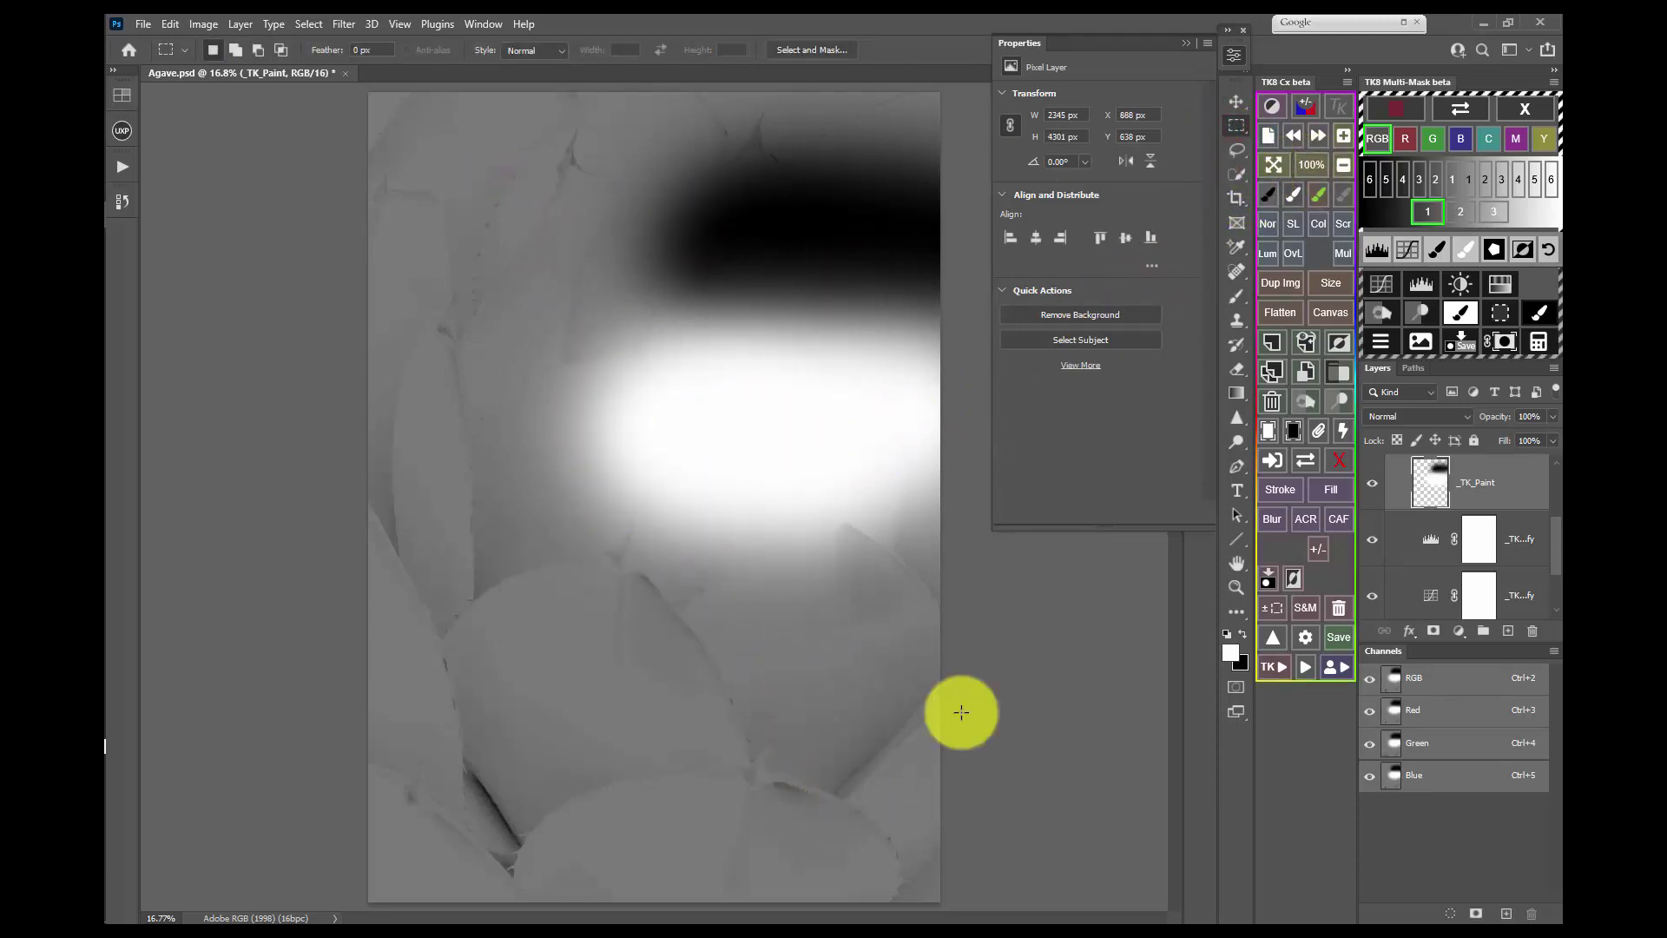
click(1497, 253)
click(945, 295)
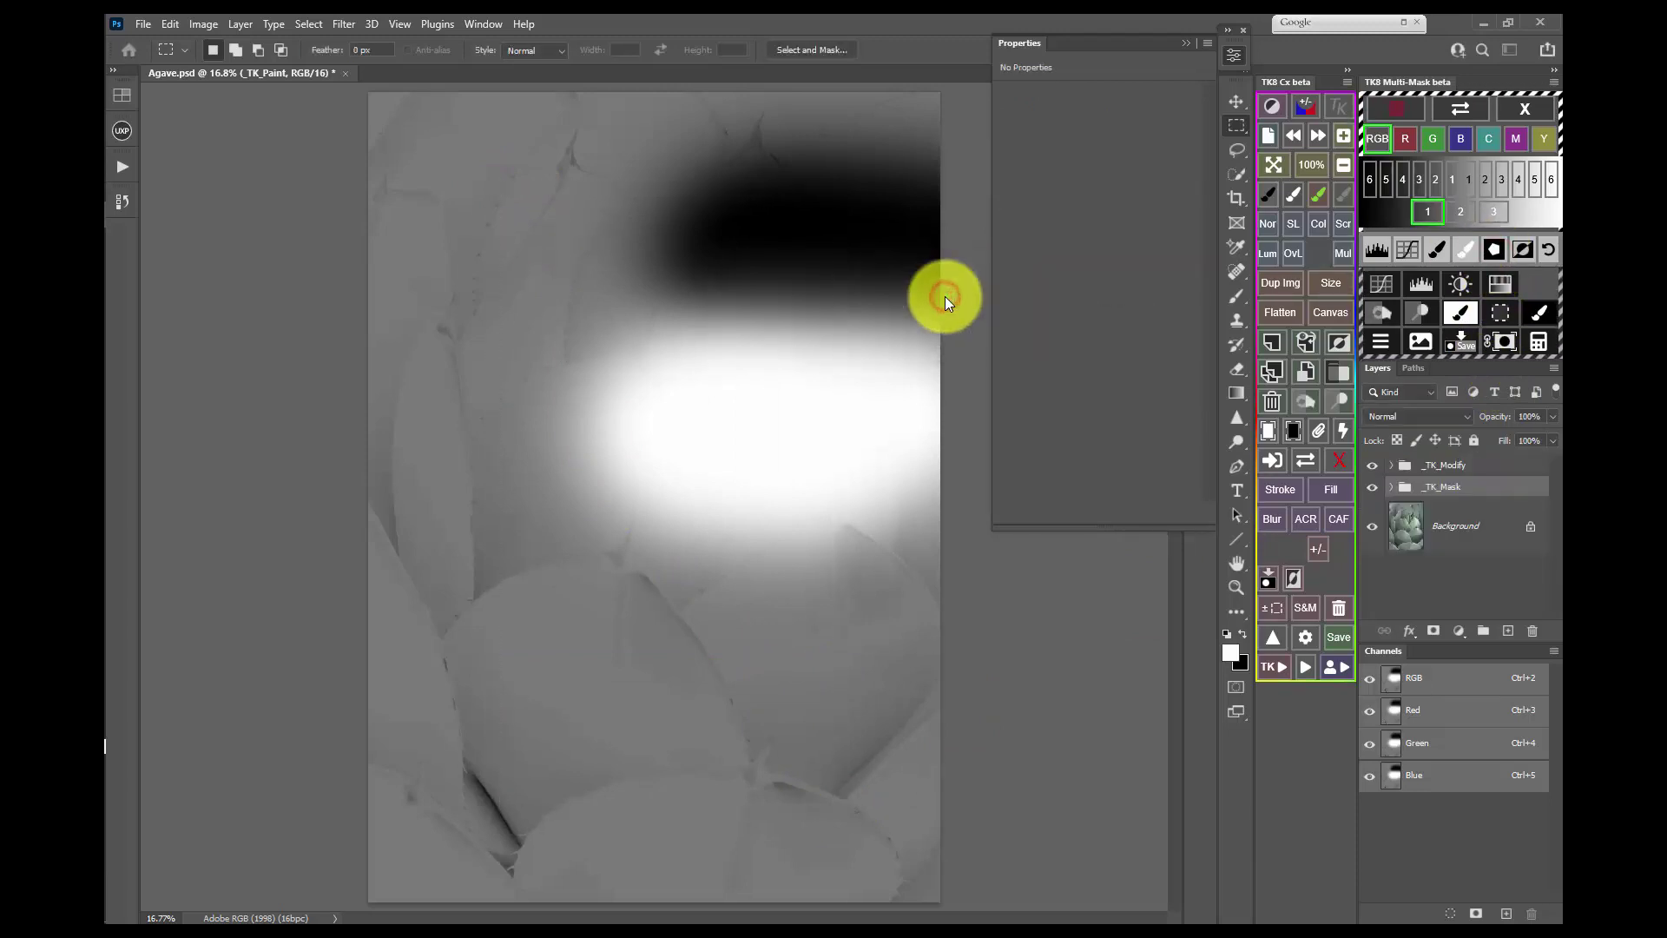
Invert the modified mask and reset it to the original Midtones 1 mask
click(1526, 250)
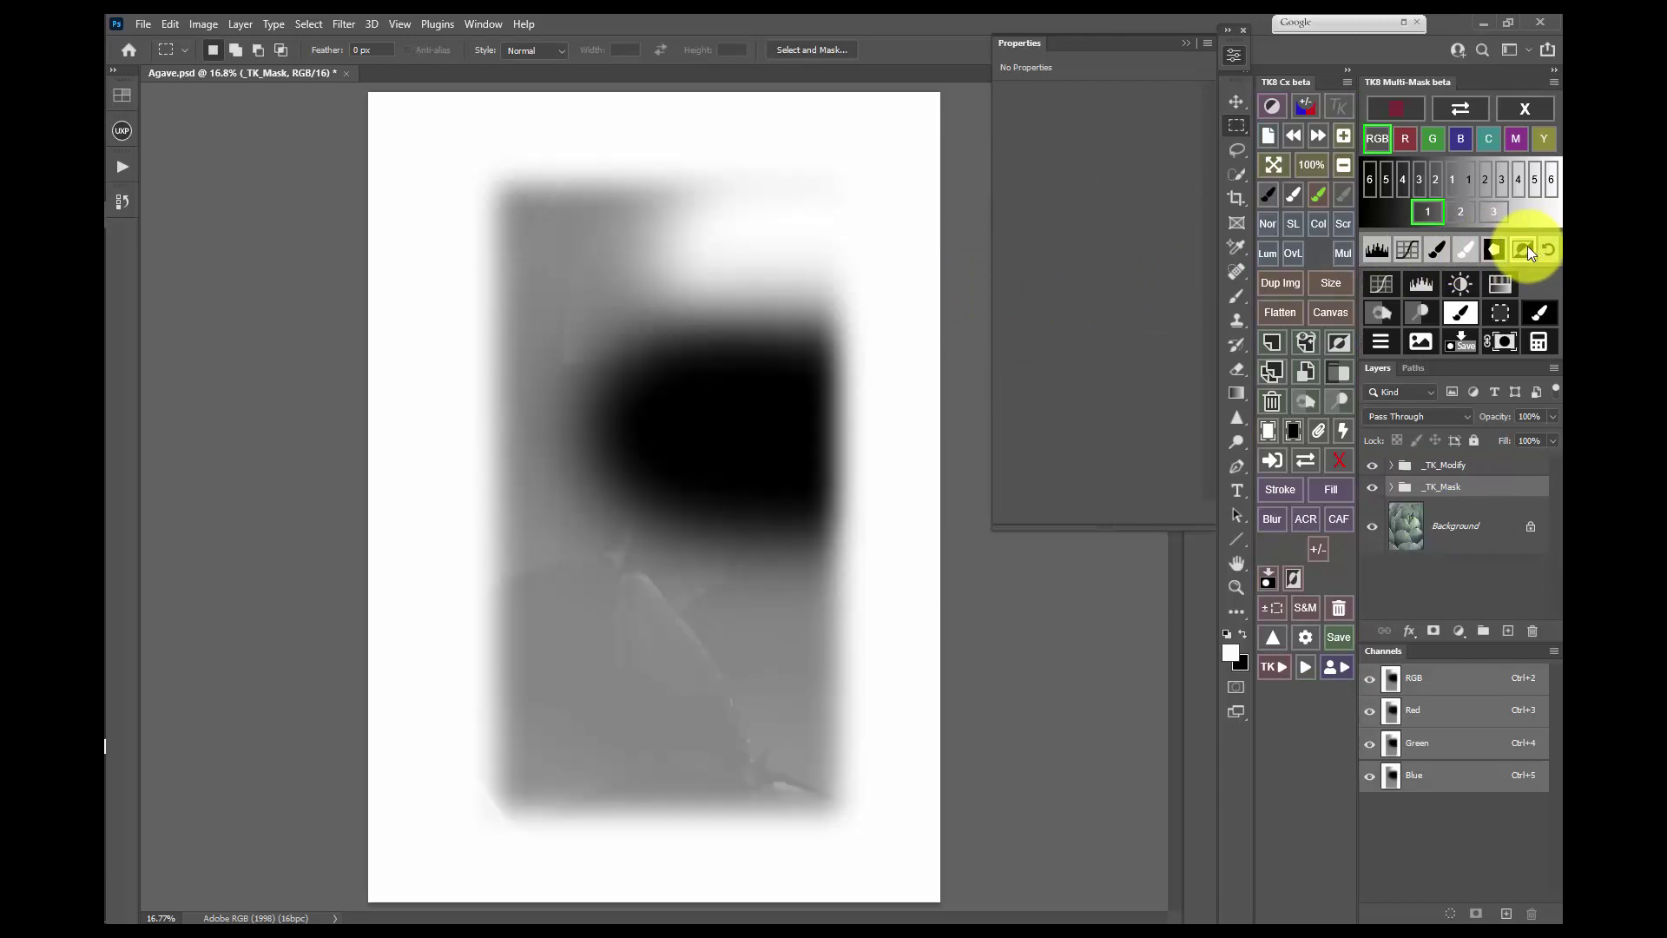
click(1546, 250)
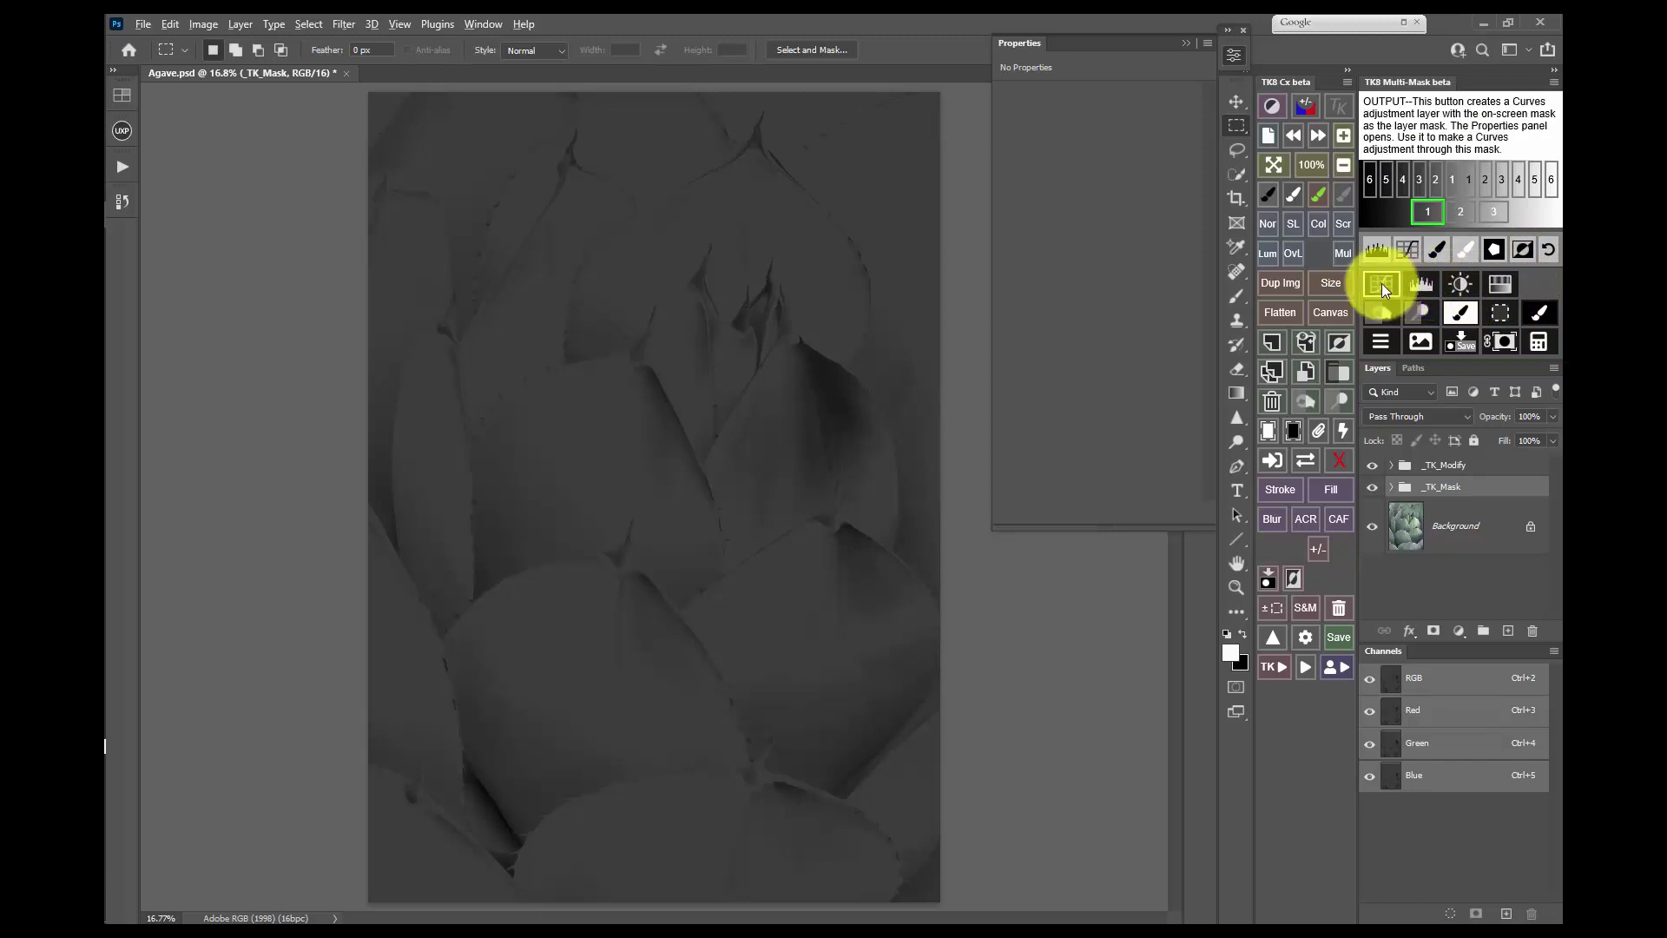
Review the additional adjustment-layer output options available for the mask
click(1381, 342)
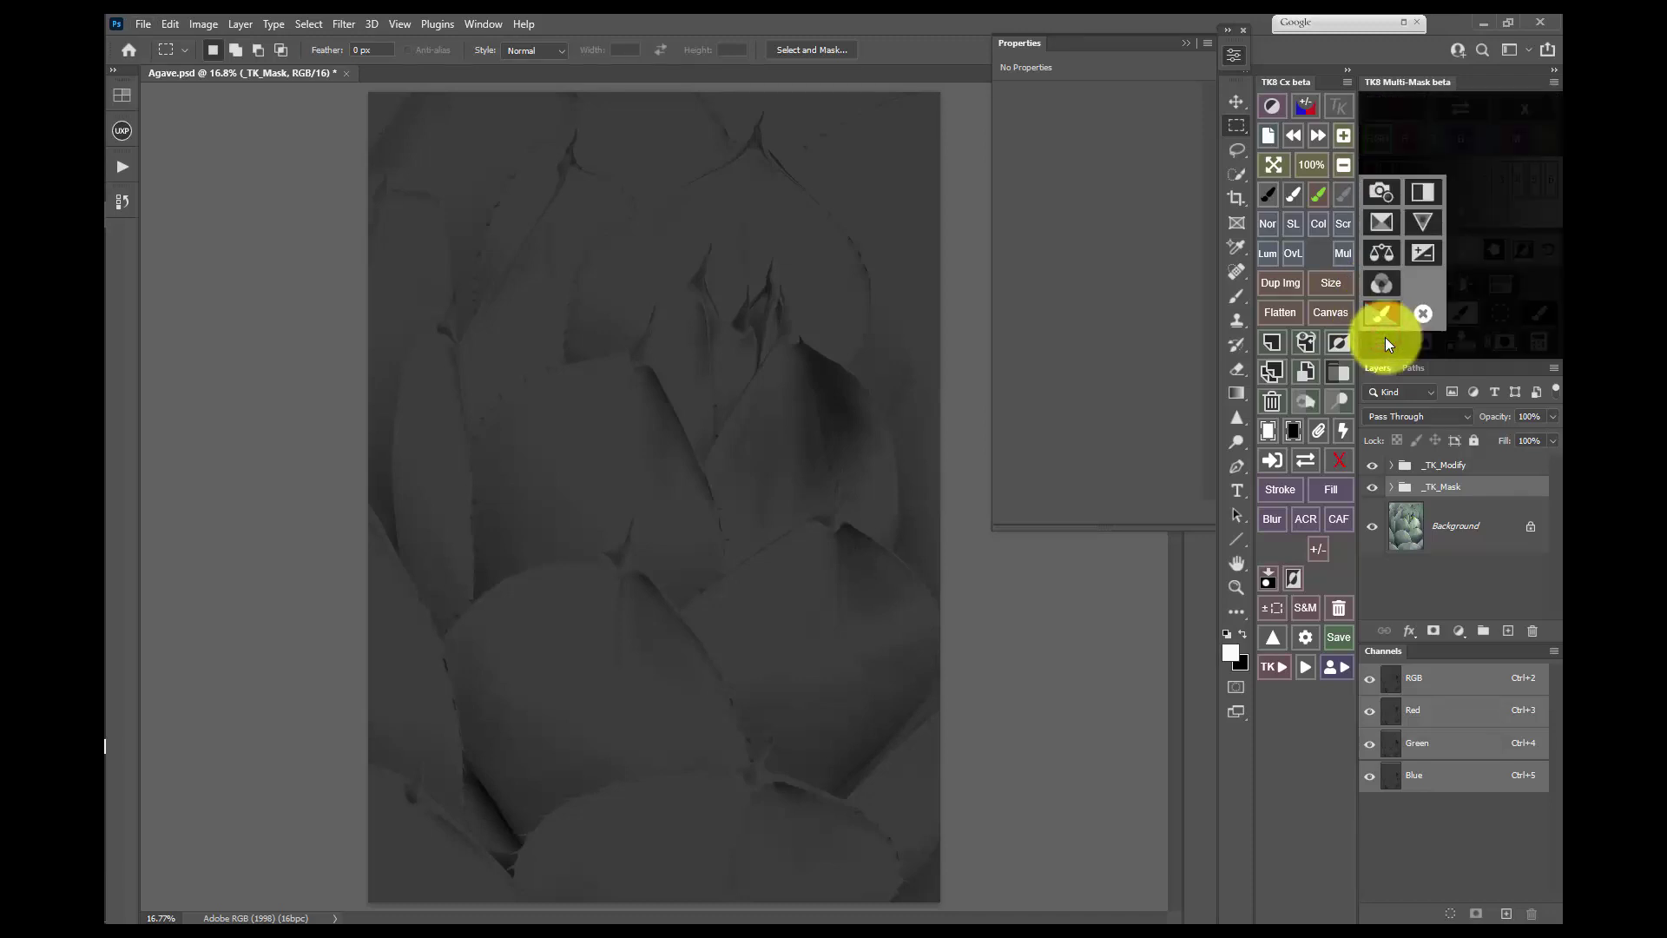
click(1424, 316)
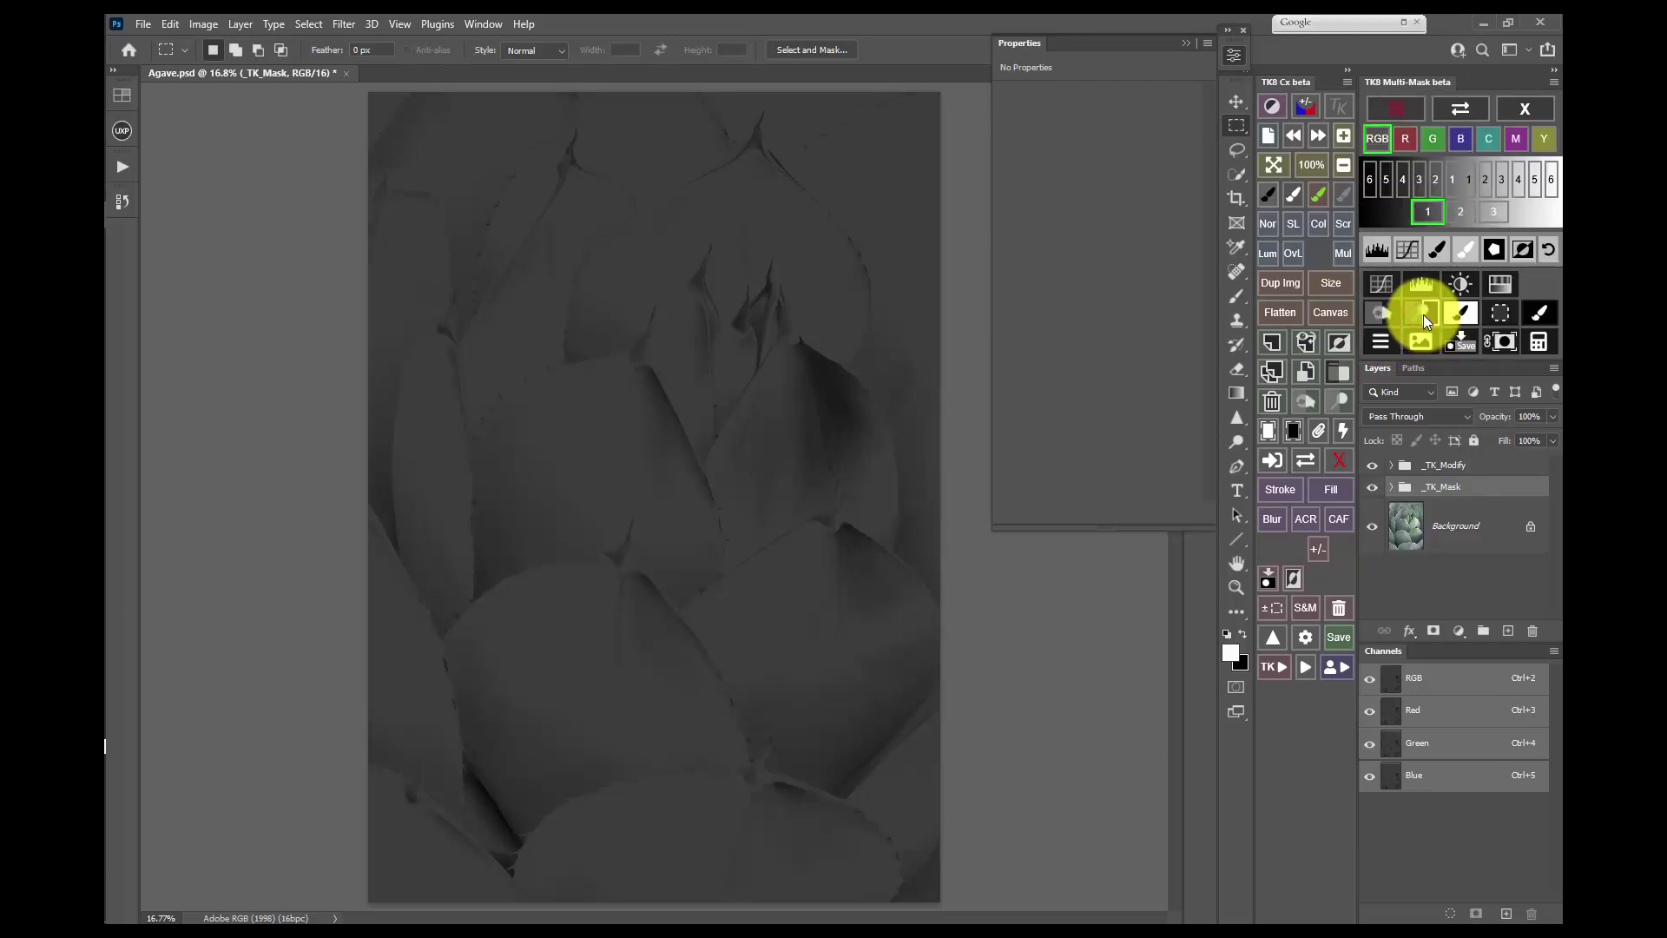
View the mask calculation operators, close them, and output the Midtones 1 mask to a new Curves adjustment layer
click(1552, 347)
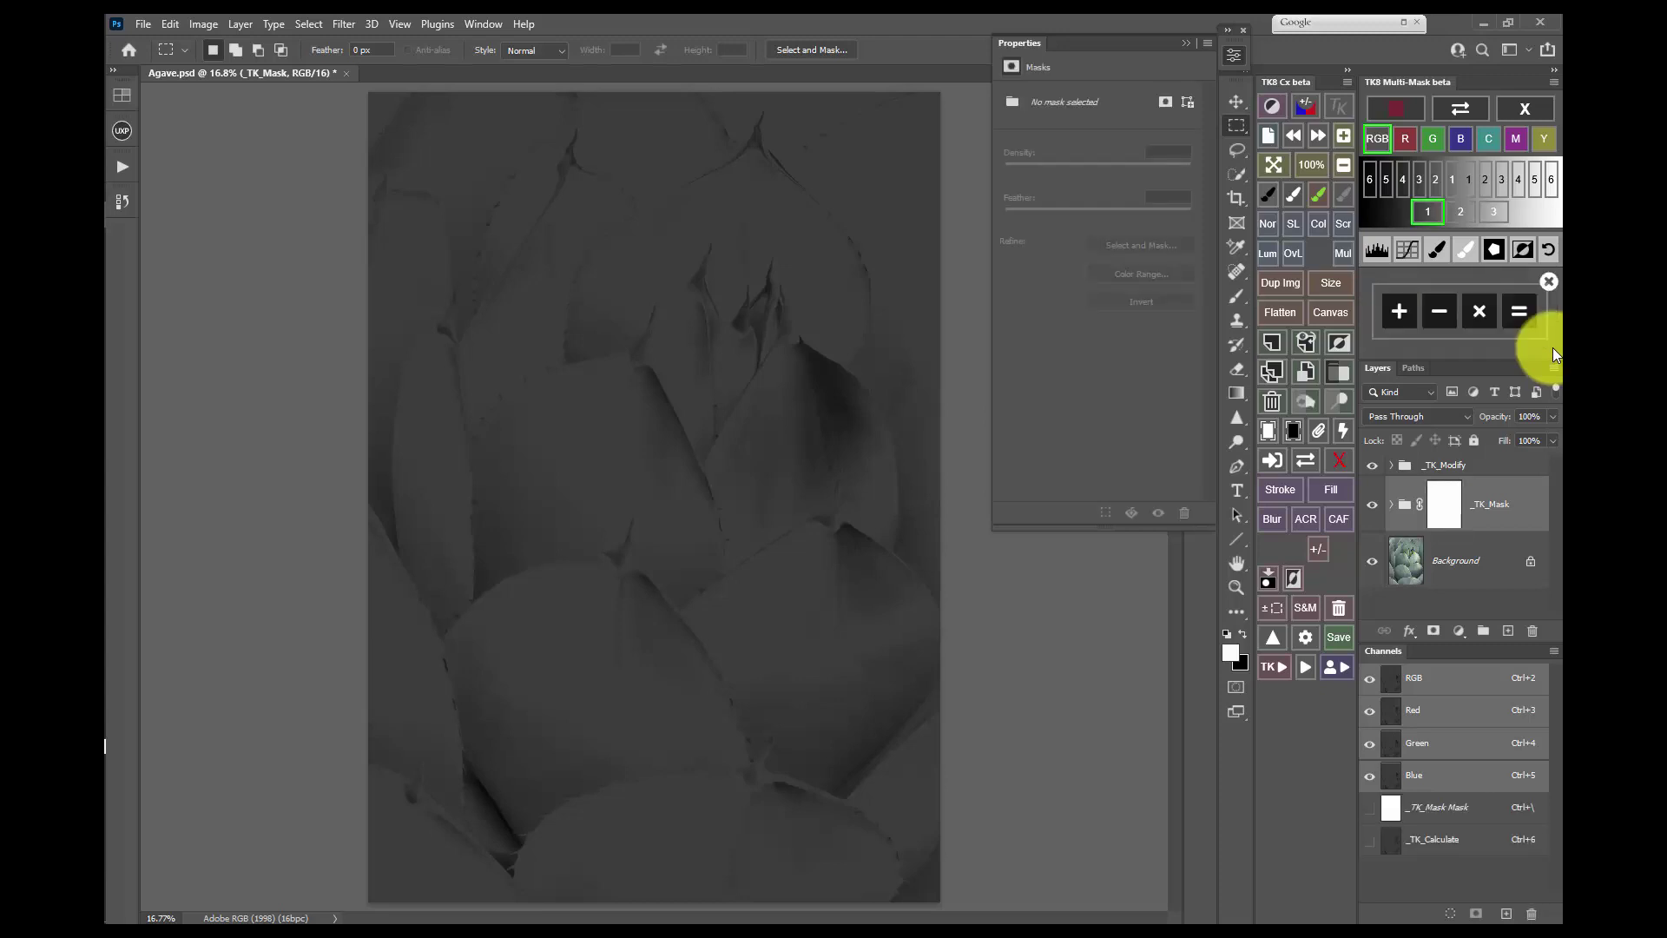
click(1551, 282)
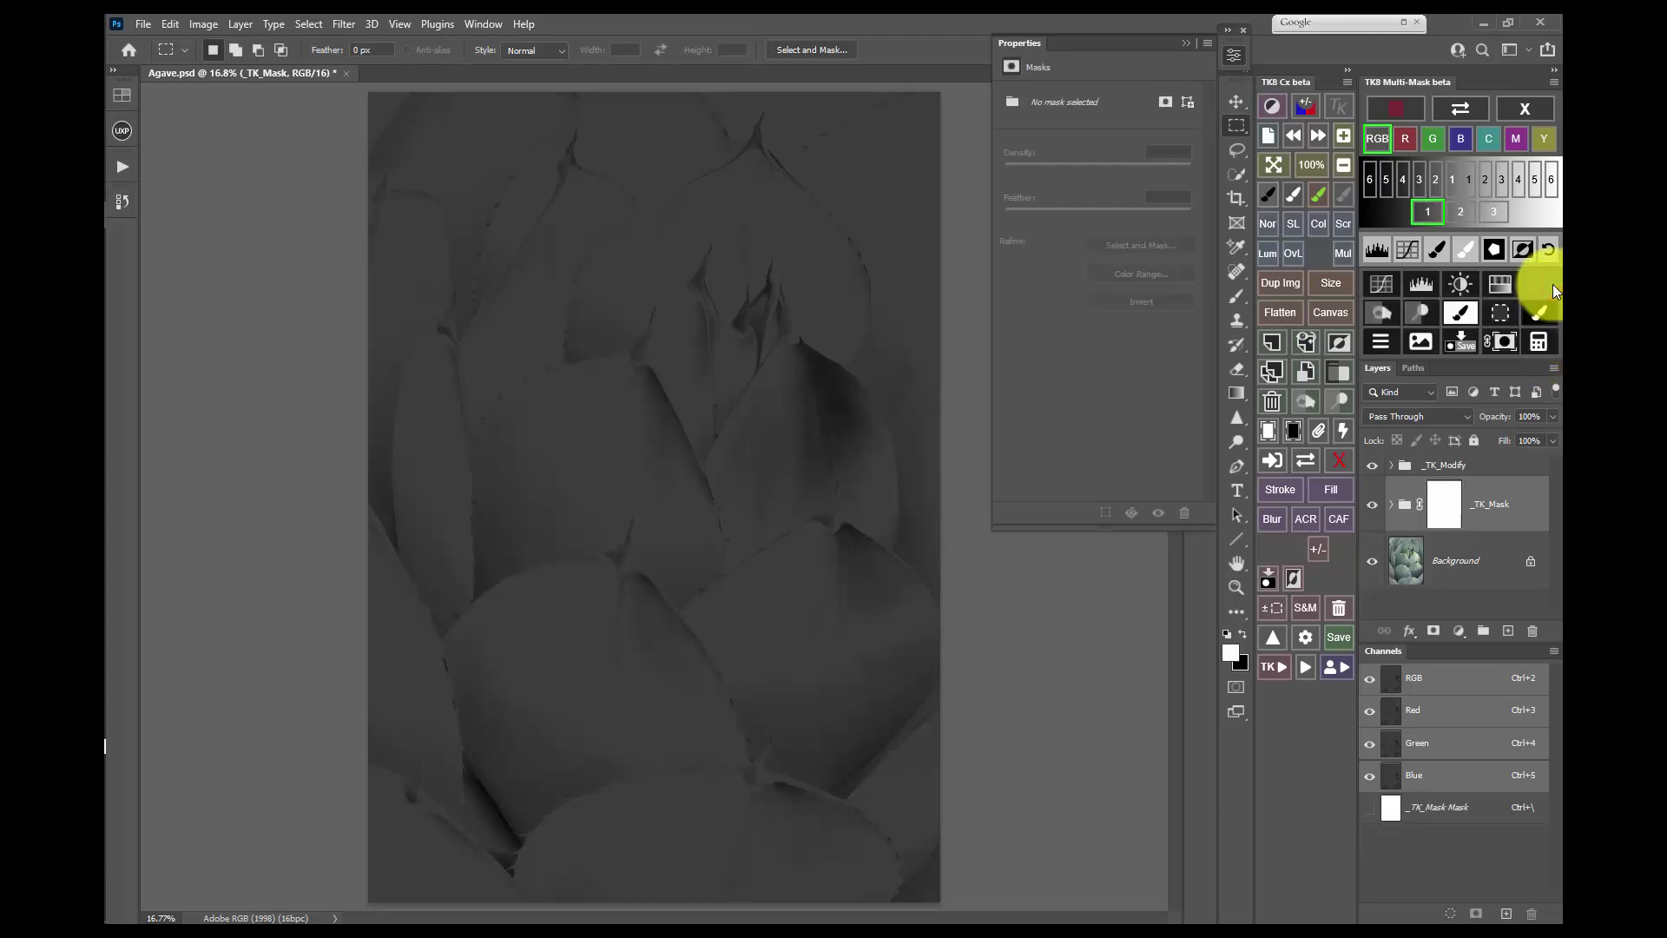
click(1388, 279)
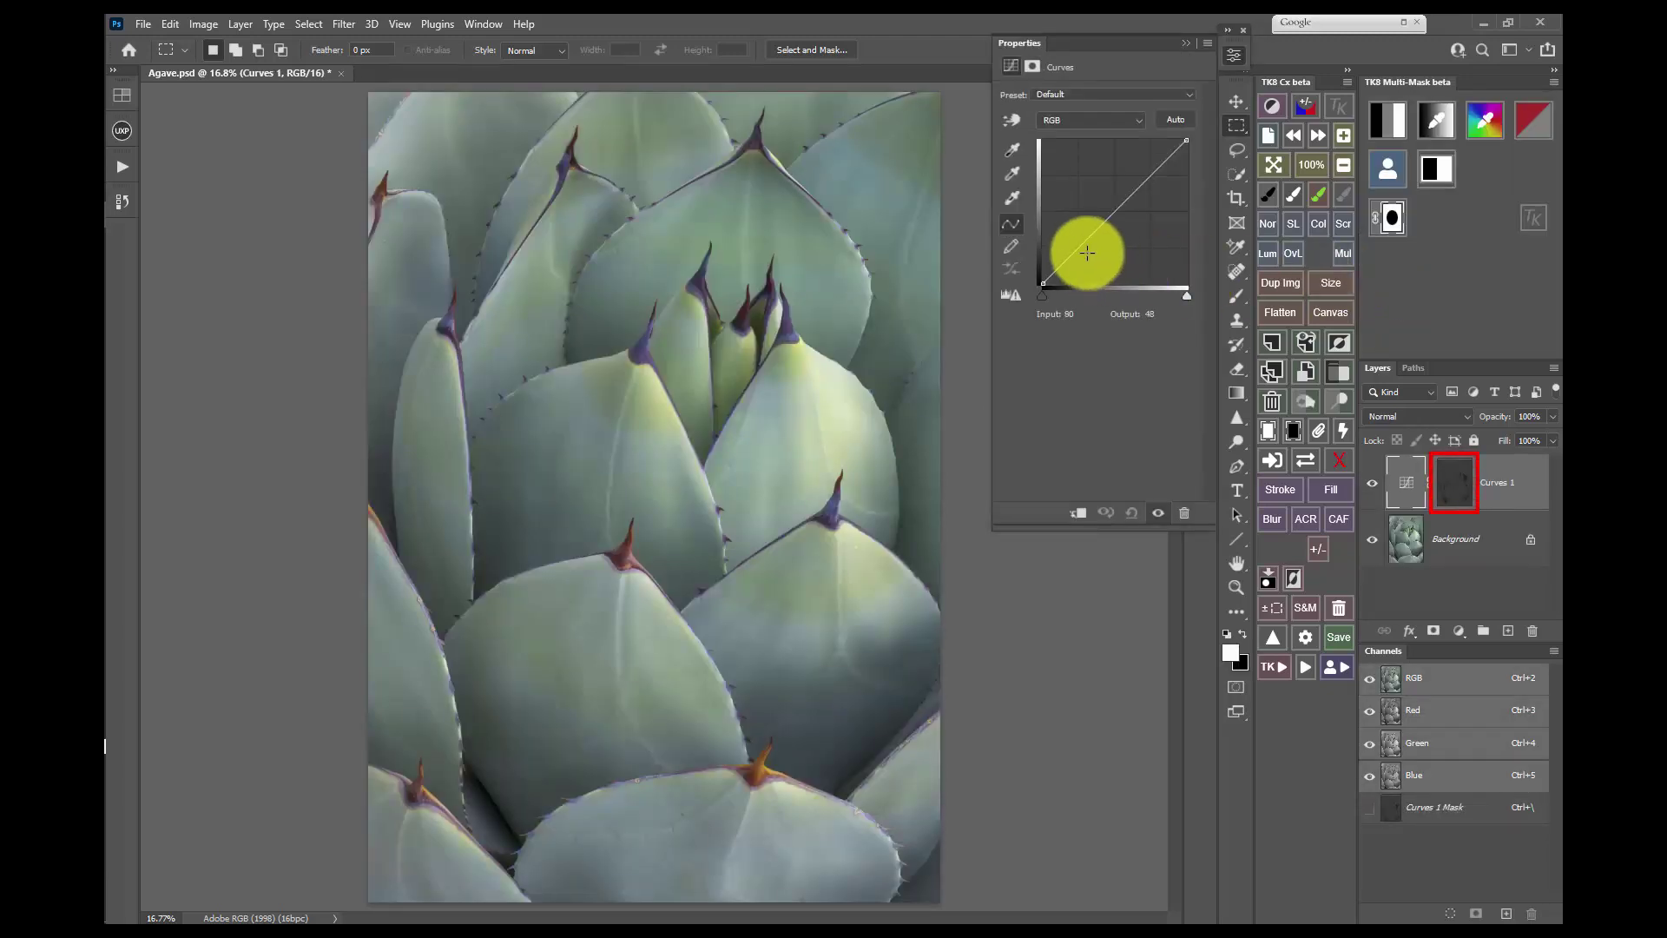
Shape the RGB curve into a contrast S-curve with points at about input 64, output 14 and input 183, output 204
drag(1079, 247, 1081, 267)
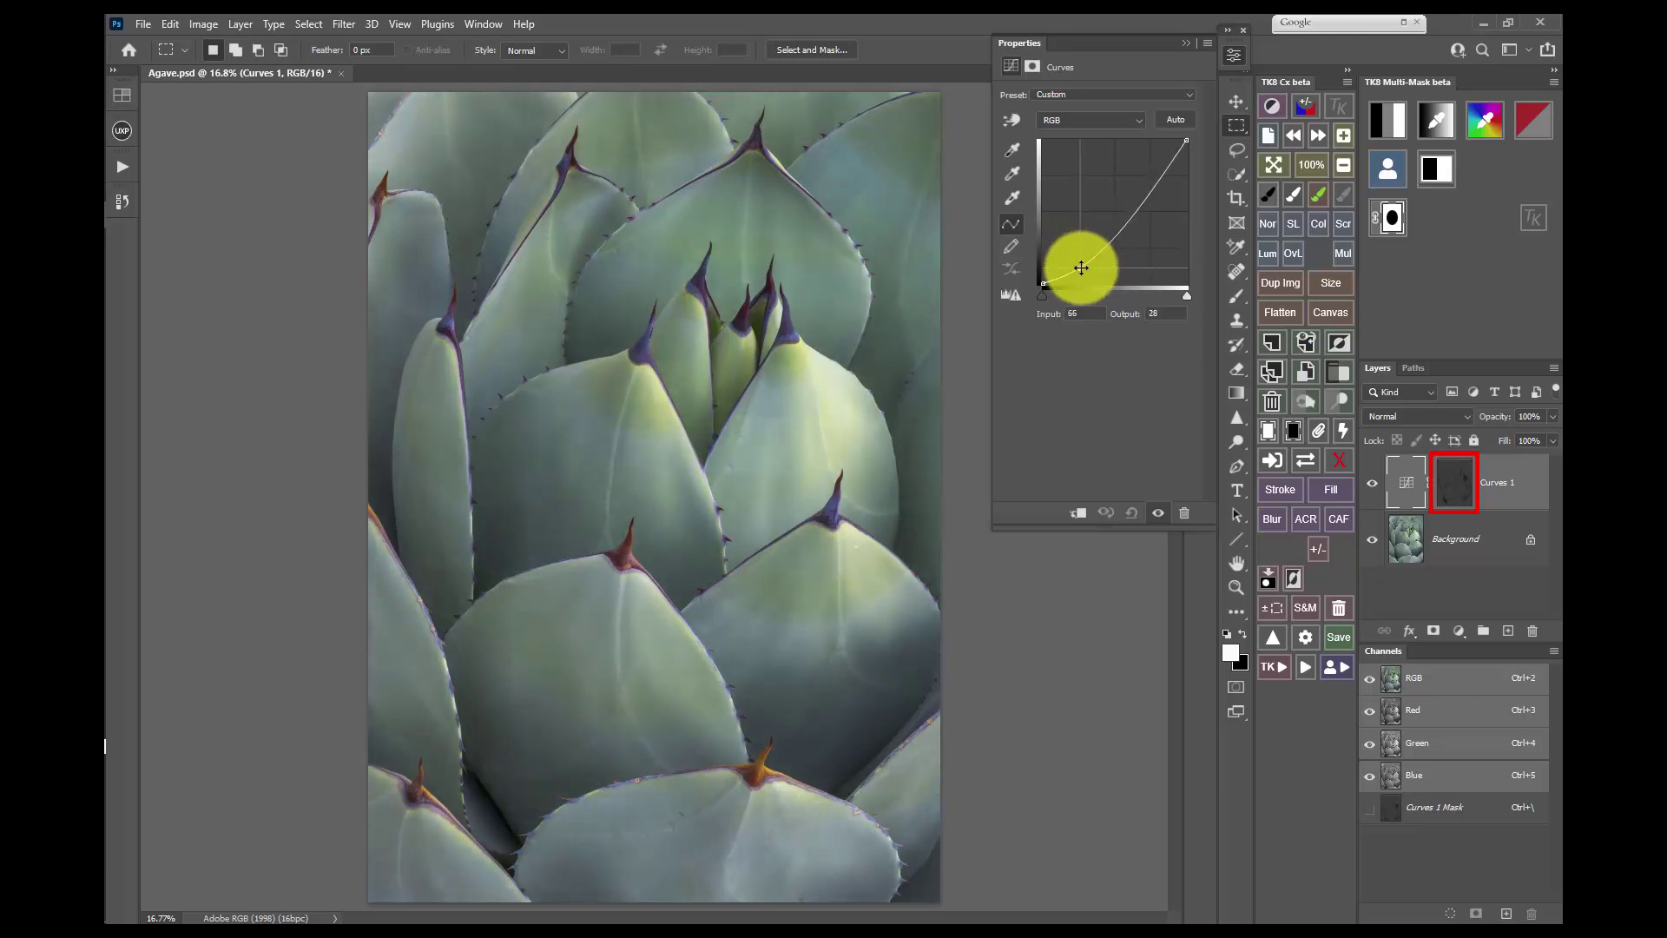
drag(1142, 193, 1146, 173)
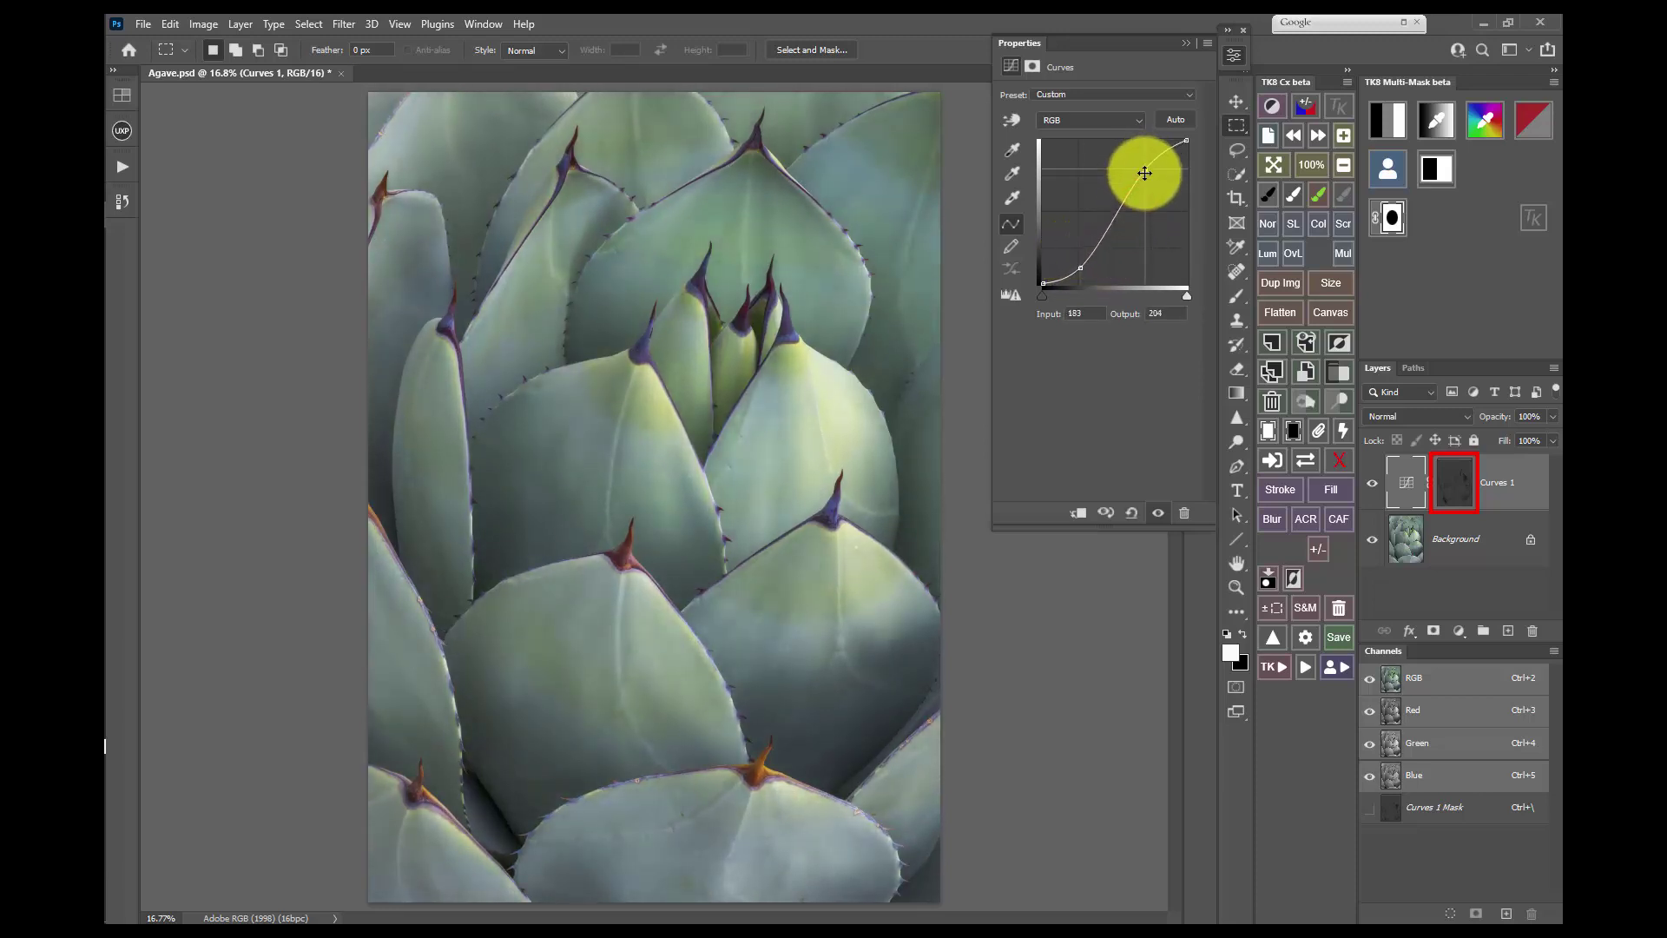
drag(1081, 269, 1085, 275)
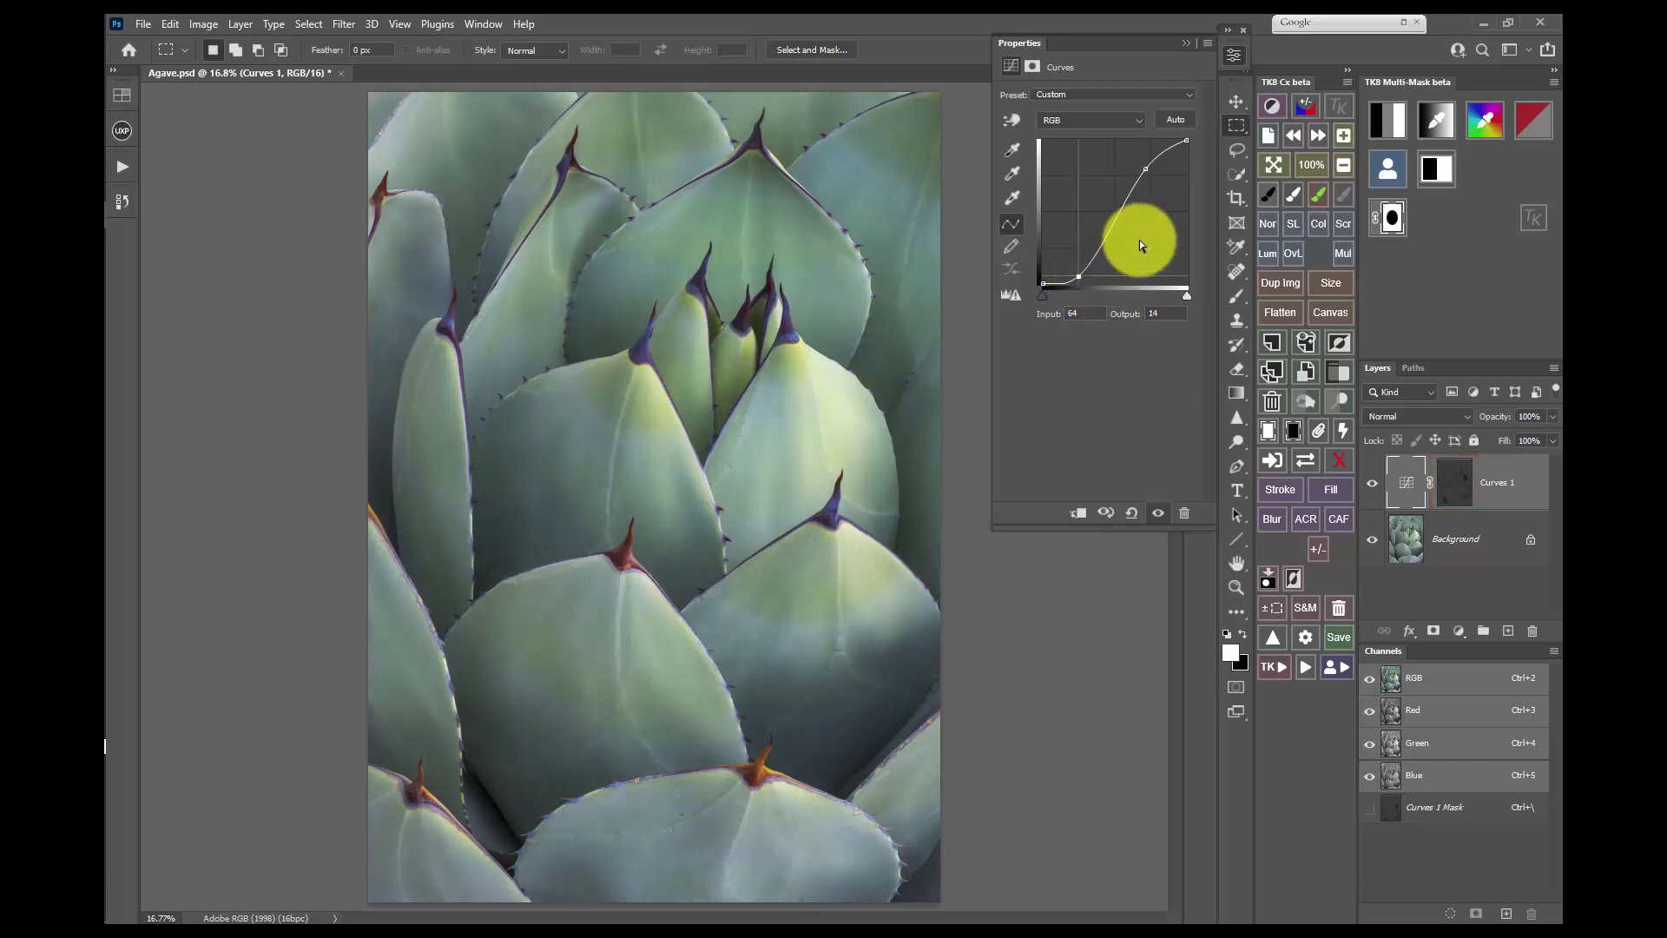
click(1233, 56)
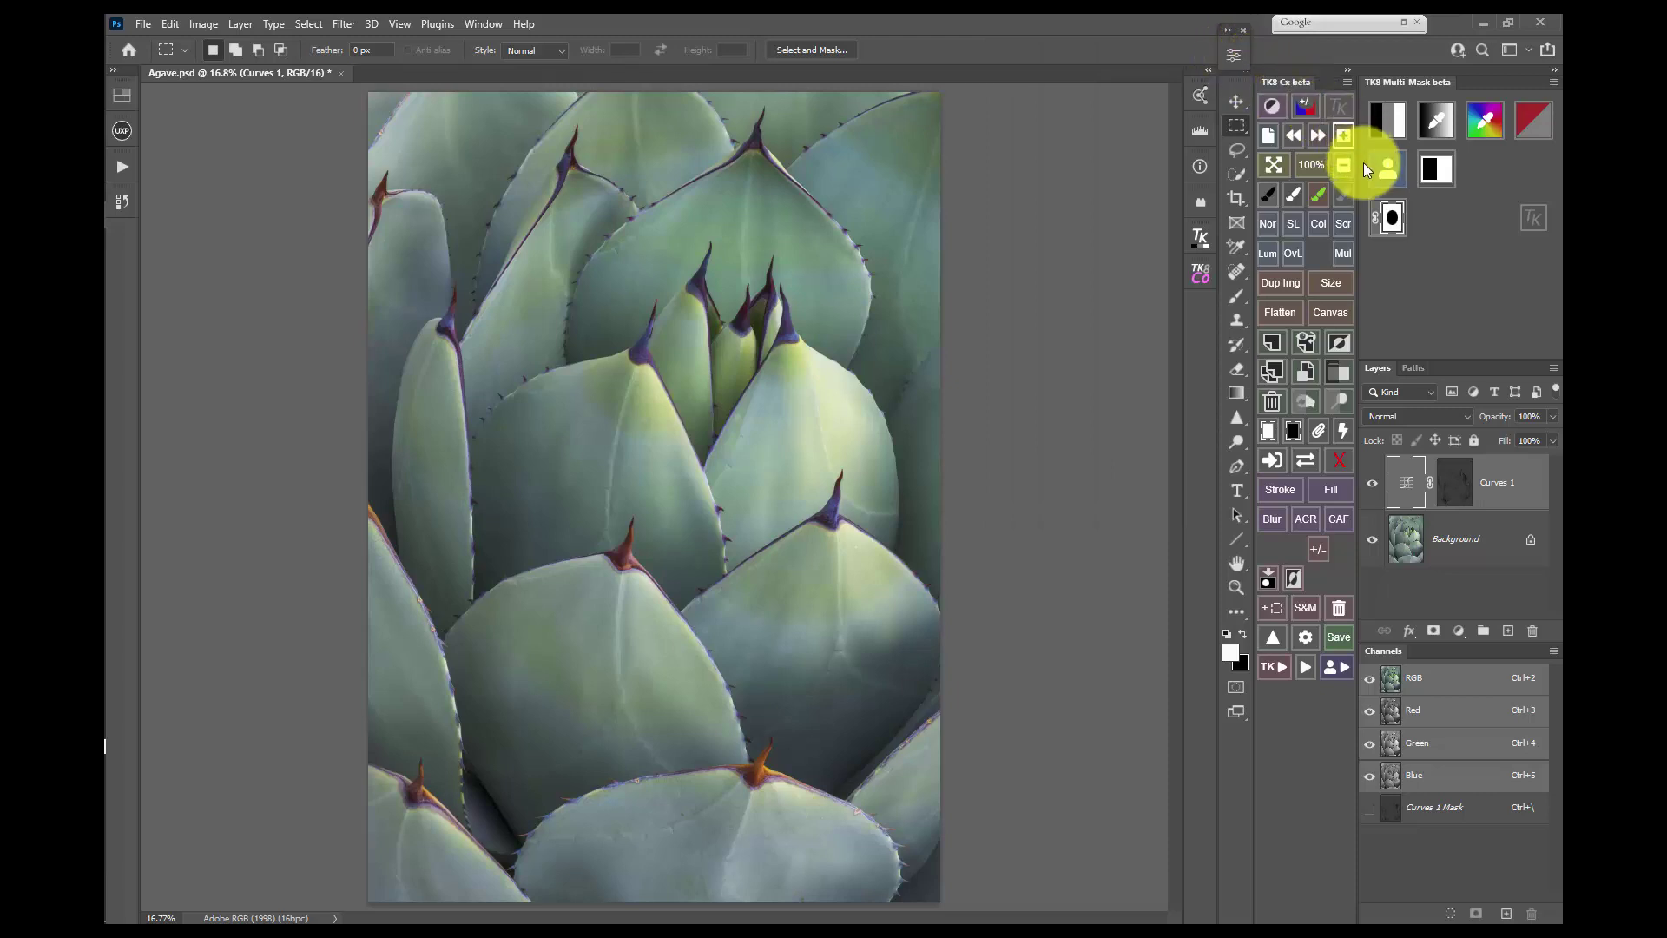
Start adjusting the Curves layer's mask and show the mask and image side by side vertically, both at 12.5% zoom
click(1394, 228)
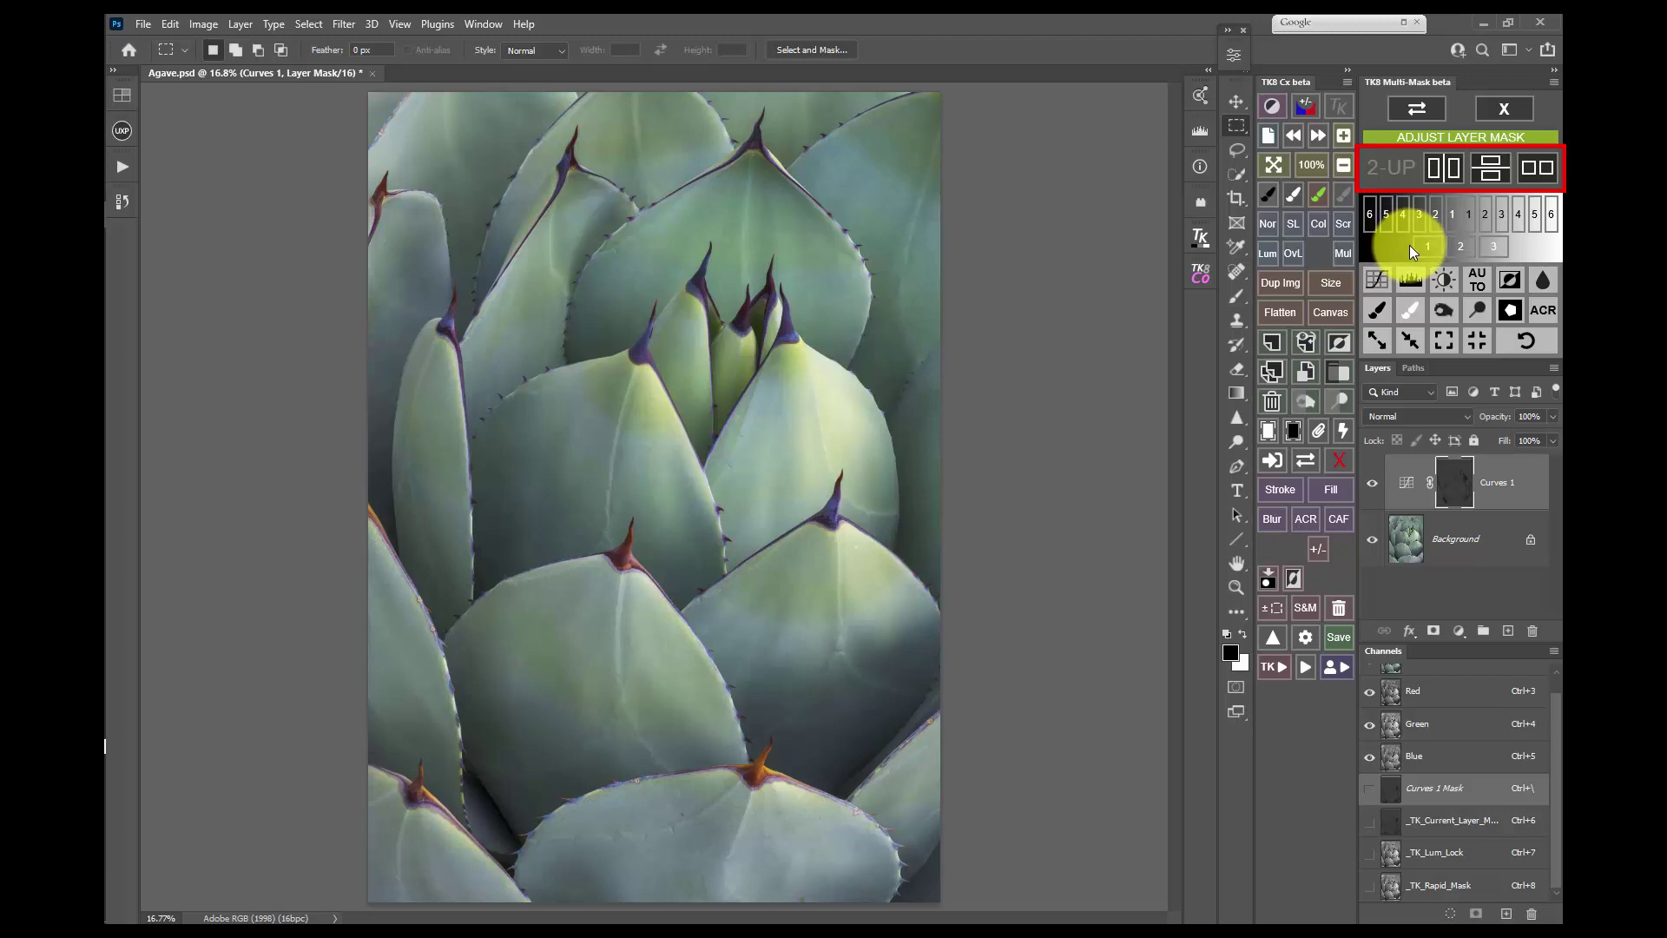
click(1453, 177)
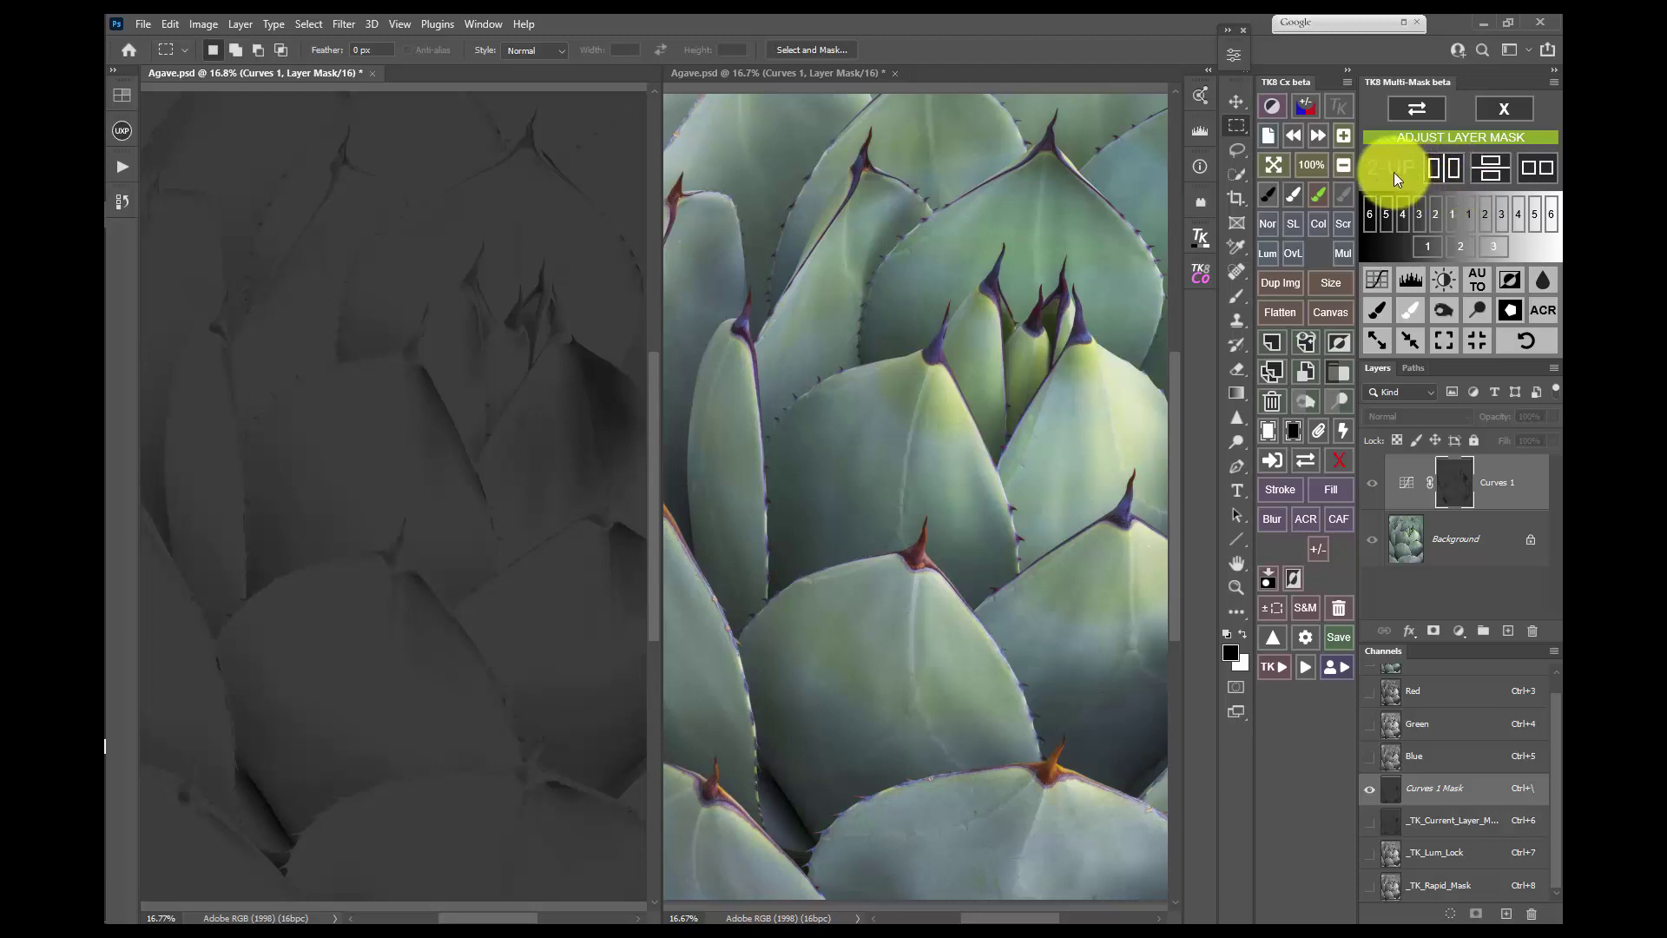
click(1337, 164)
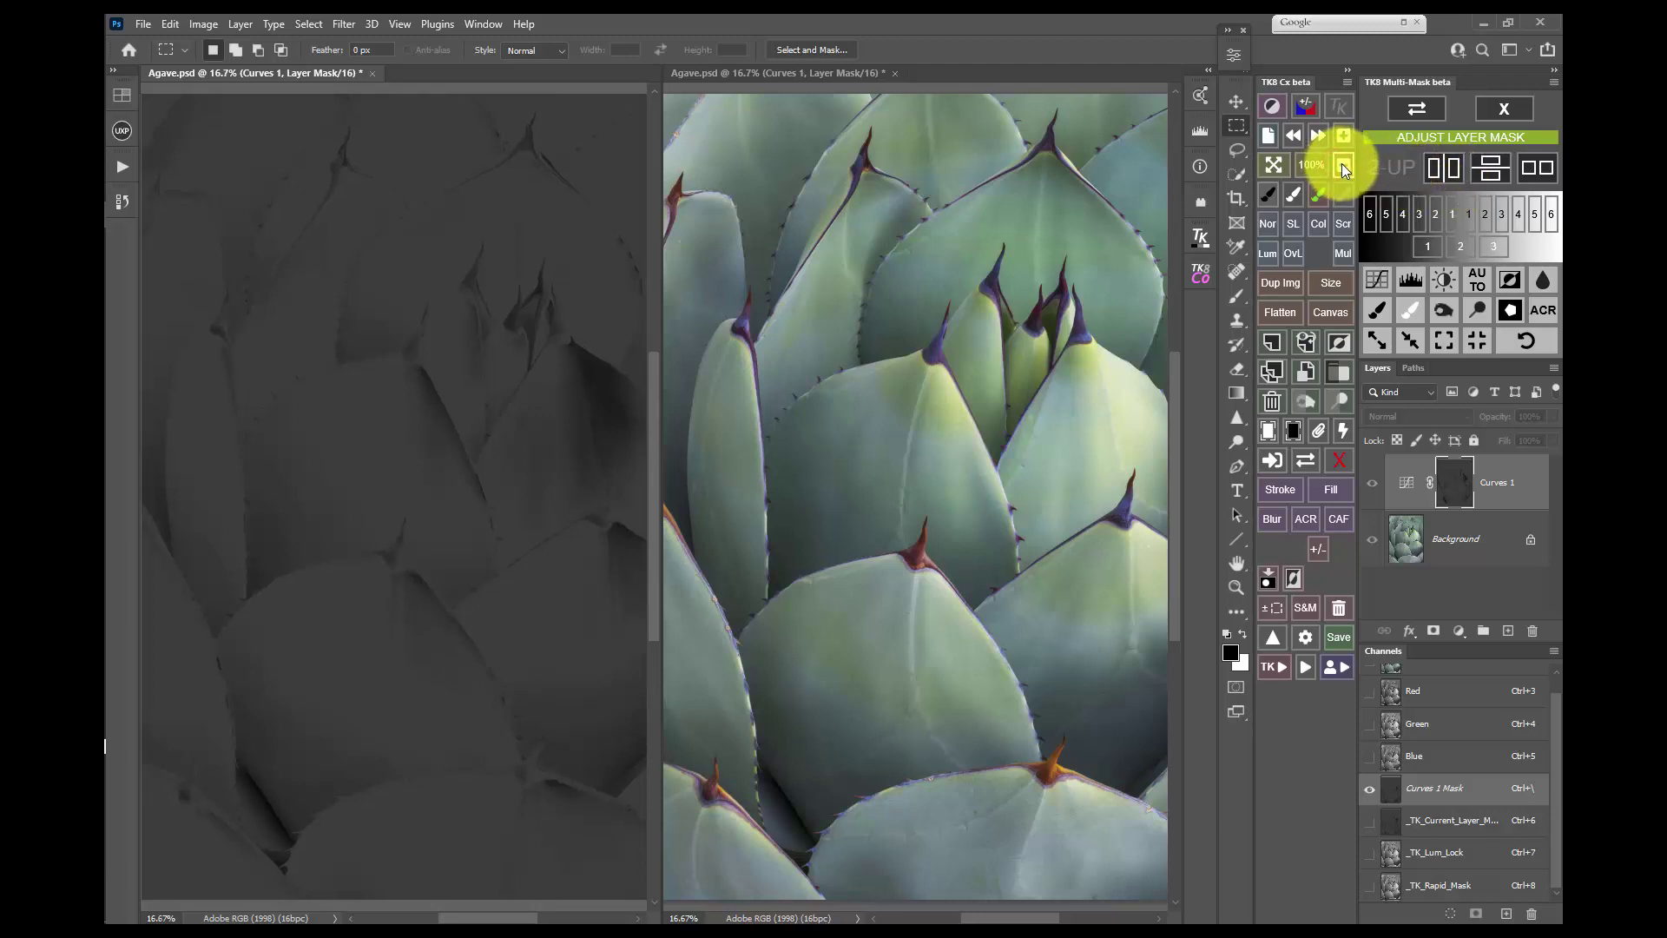
click(1341, 163)
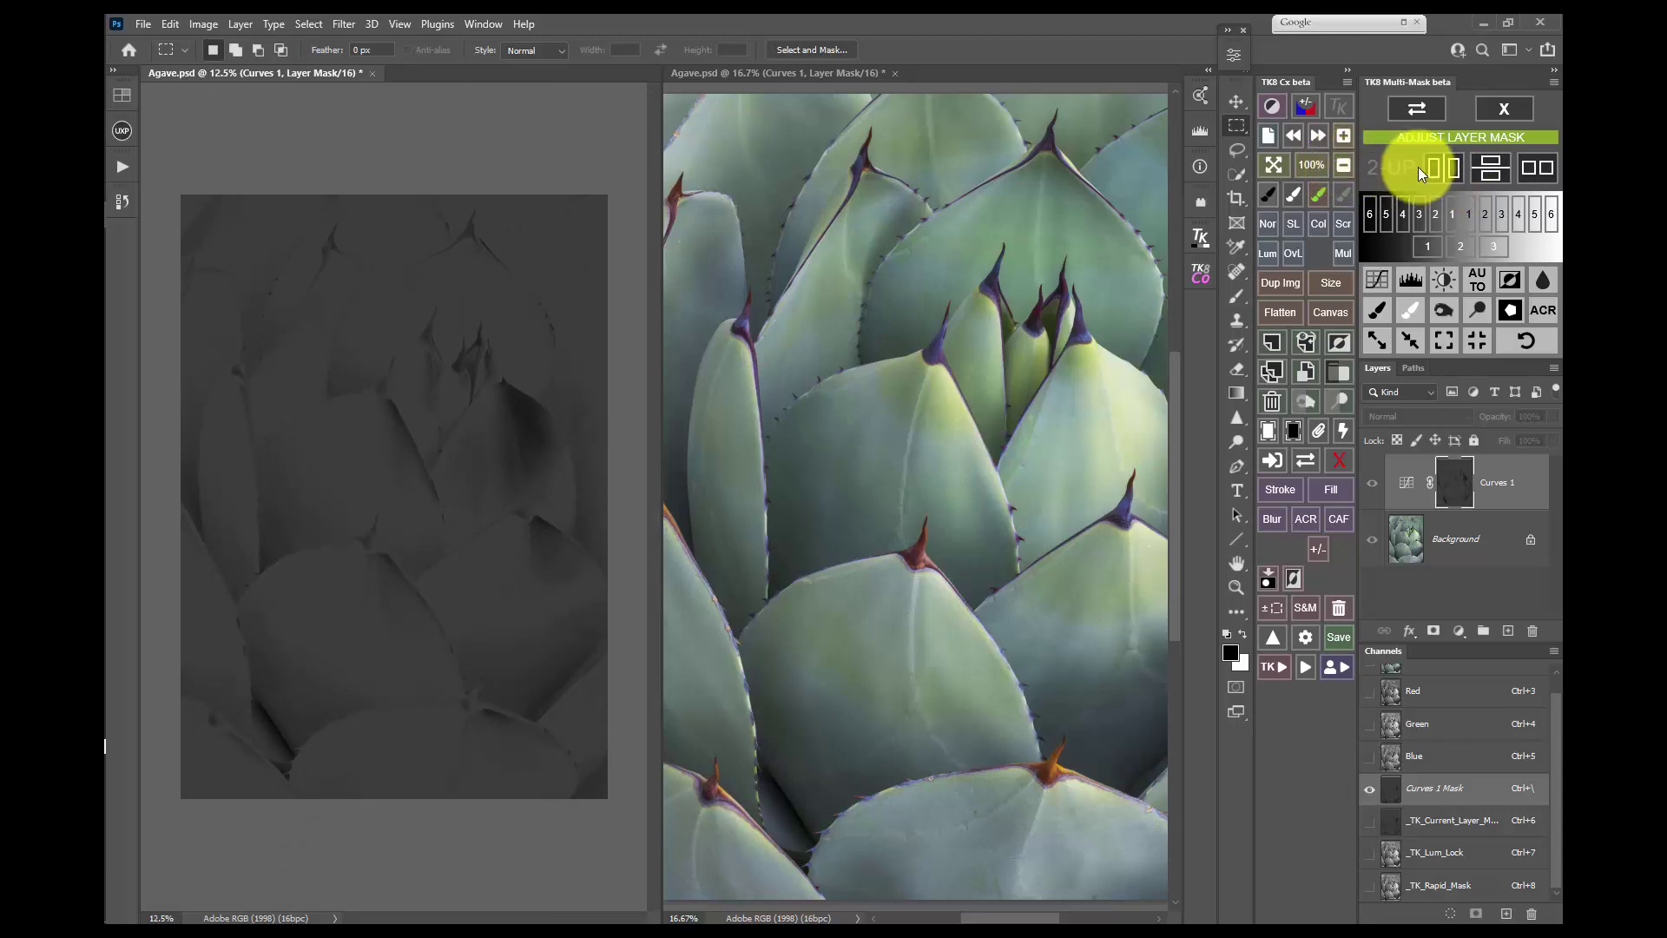
click(1539, 167)
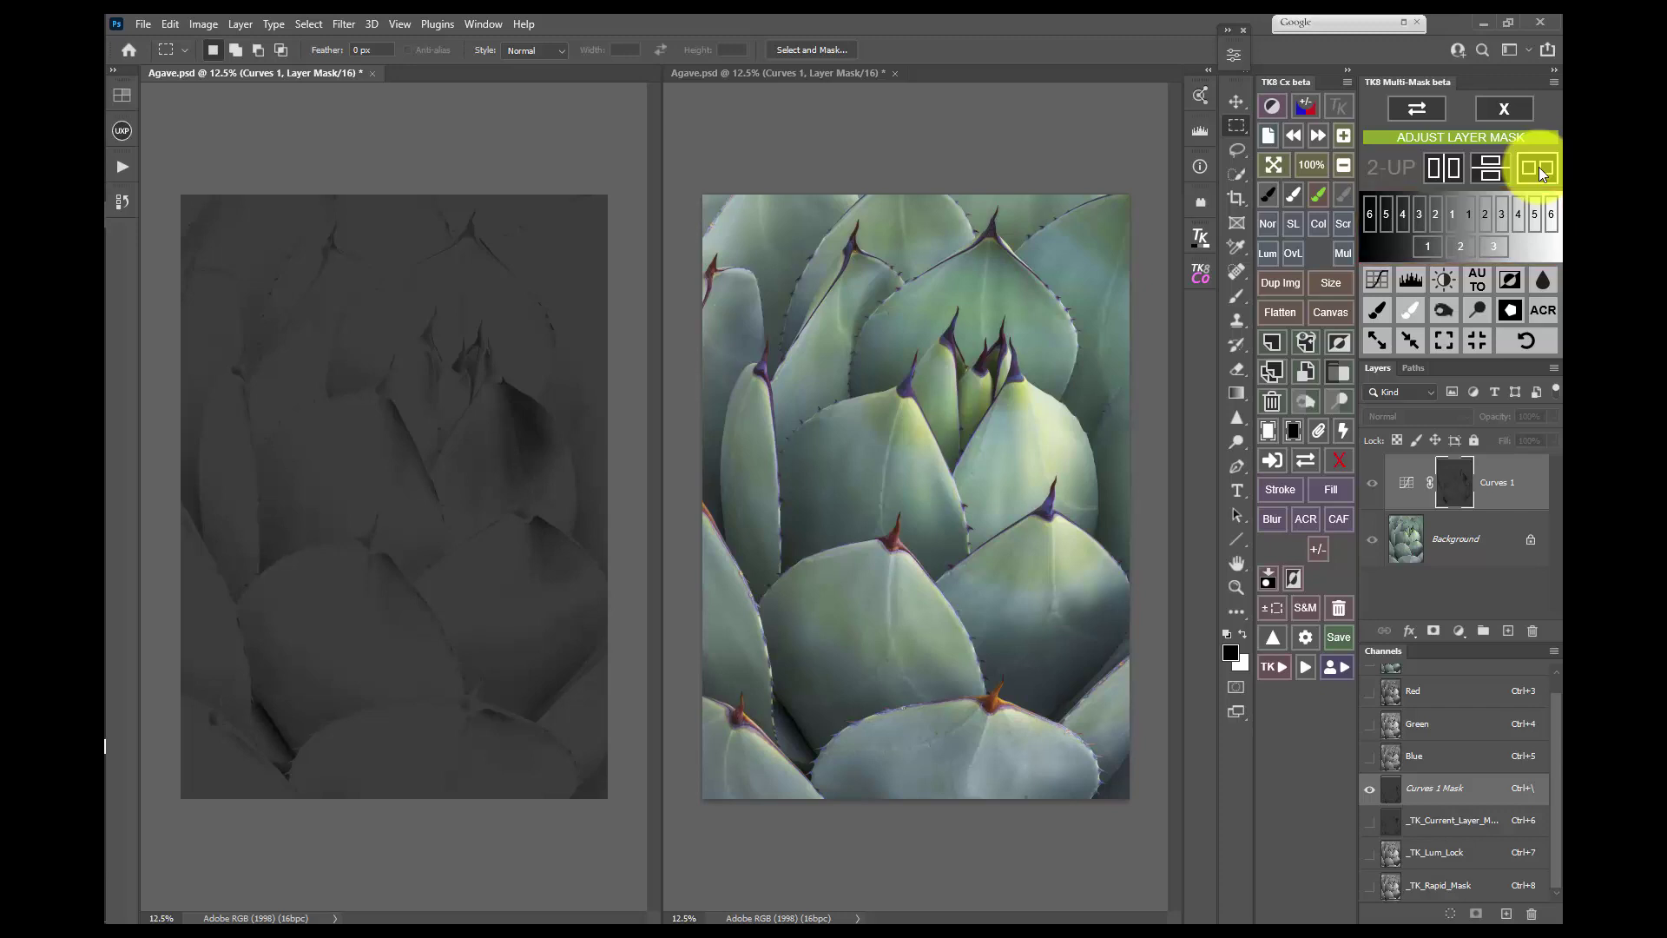
Try the Lights 1, 2 and 3 masks and several Darks masks, ending with Darks 3, as the Curves layer's mask
click(1473, 221)
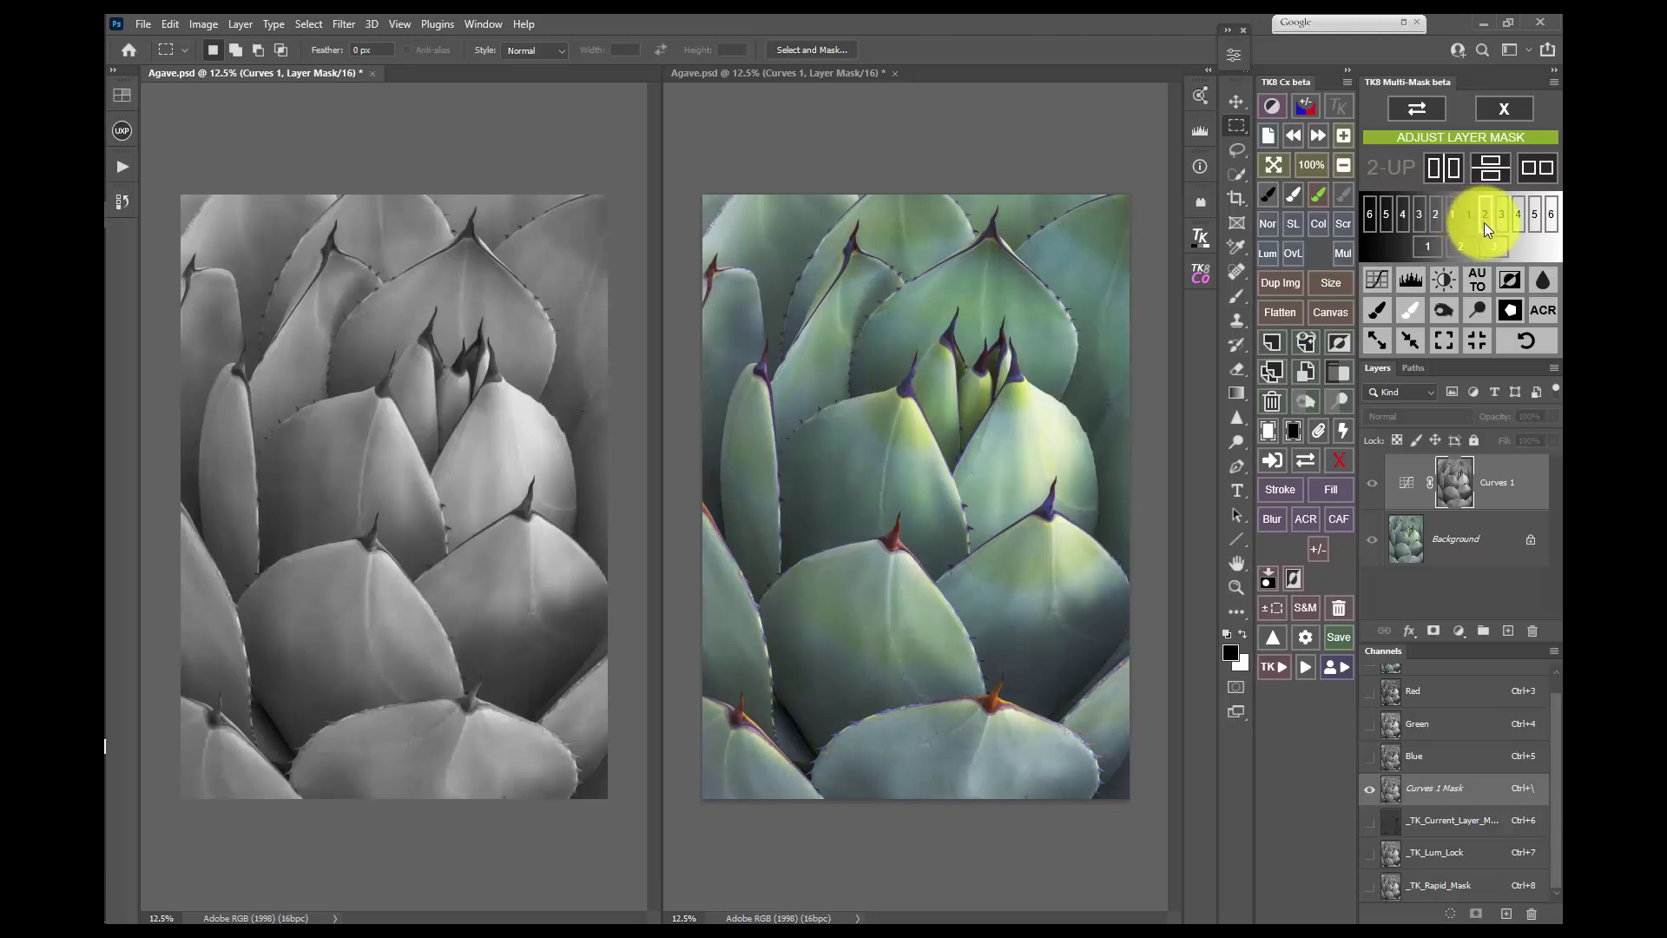
click(1483, 222)
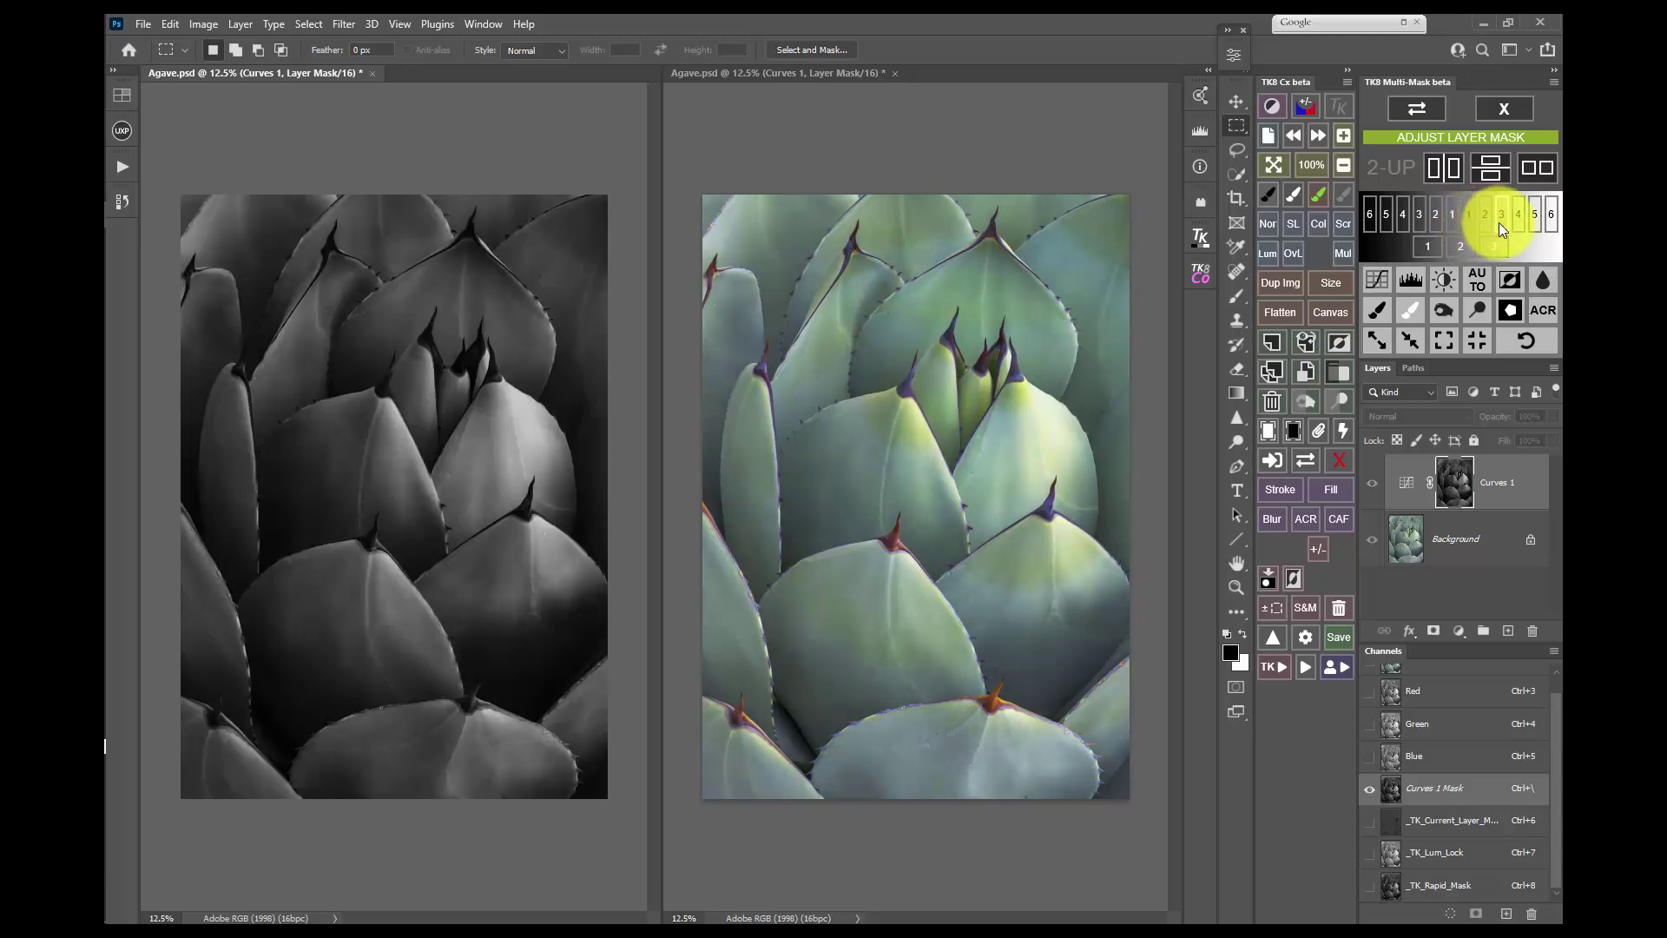
click(1501, 223)
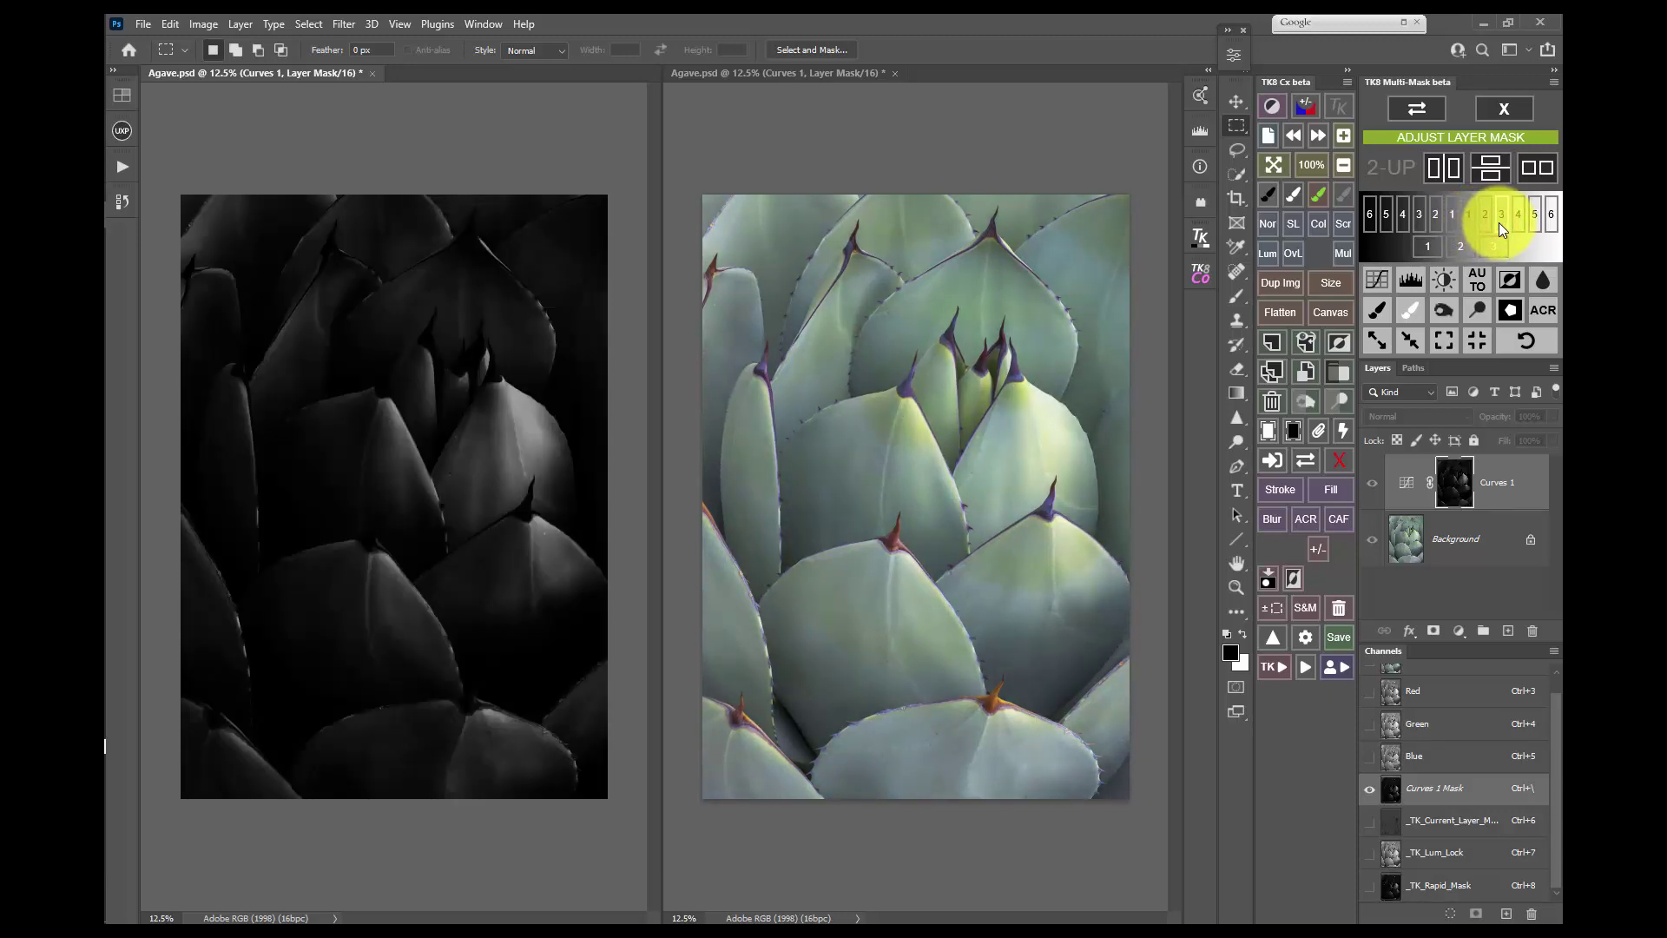
click(1434, 220)
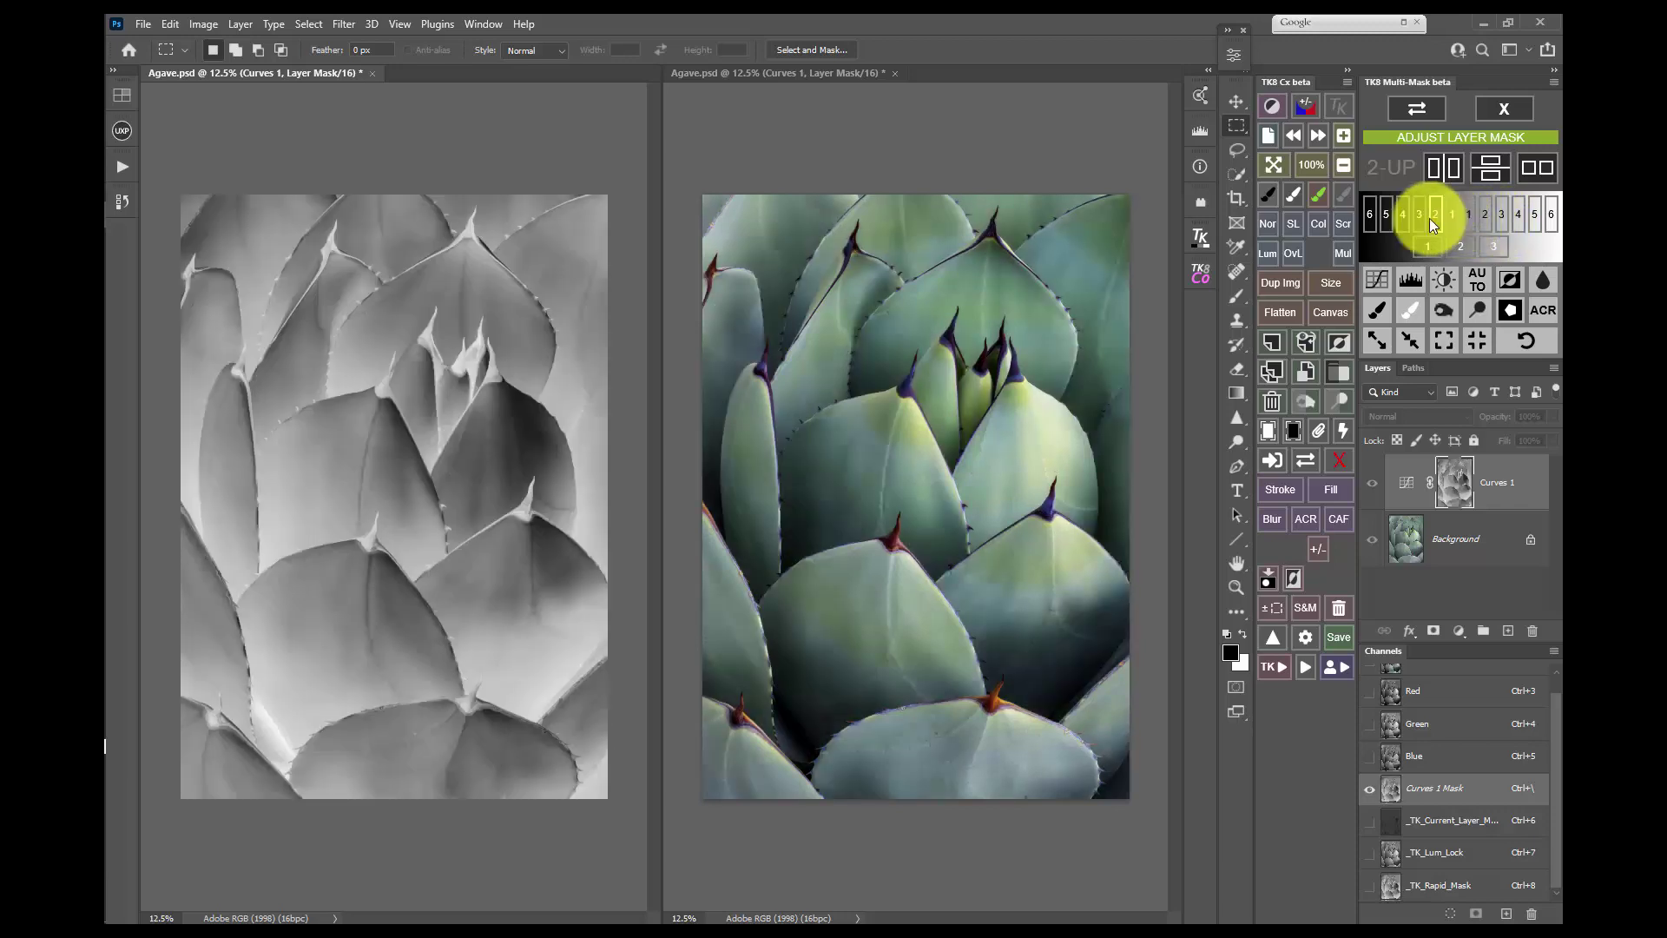
click(1419, 220)
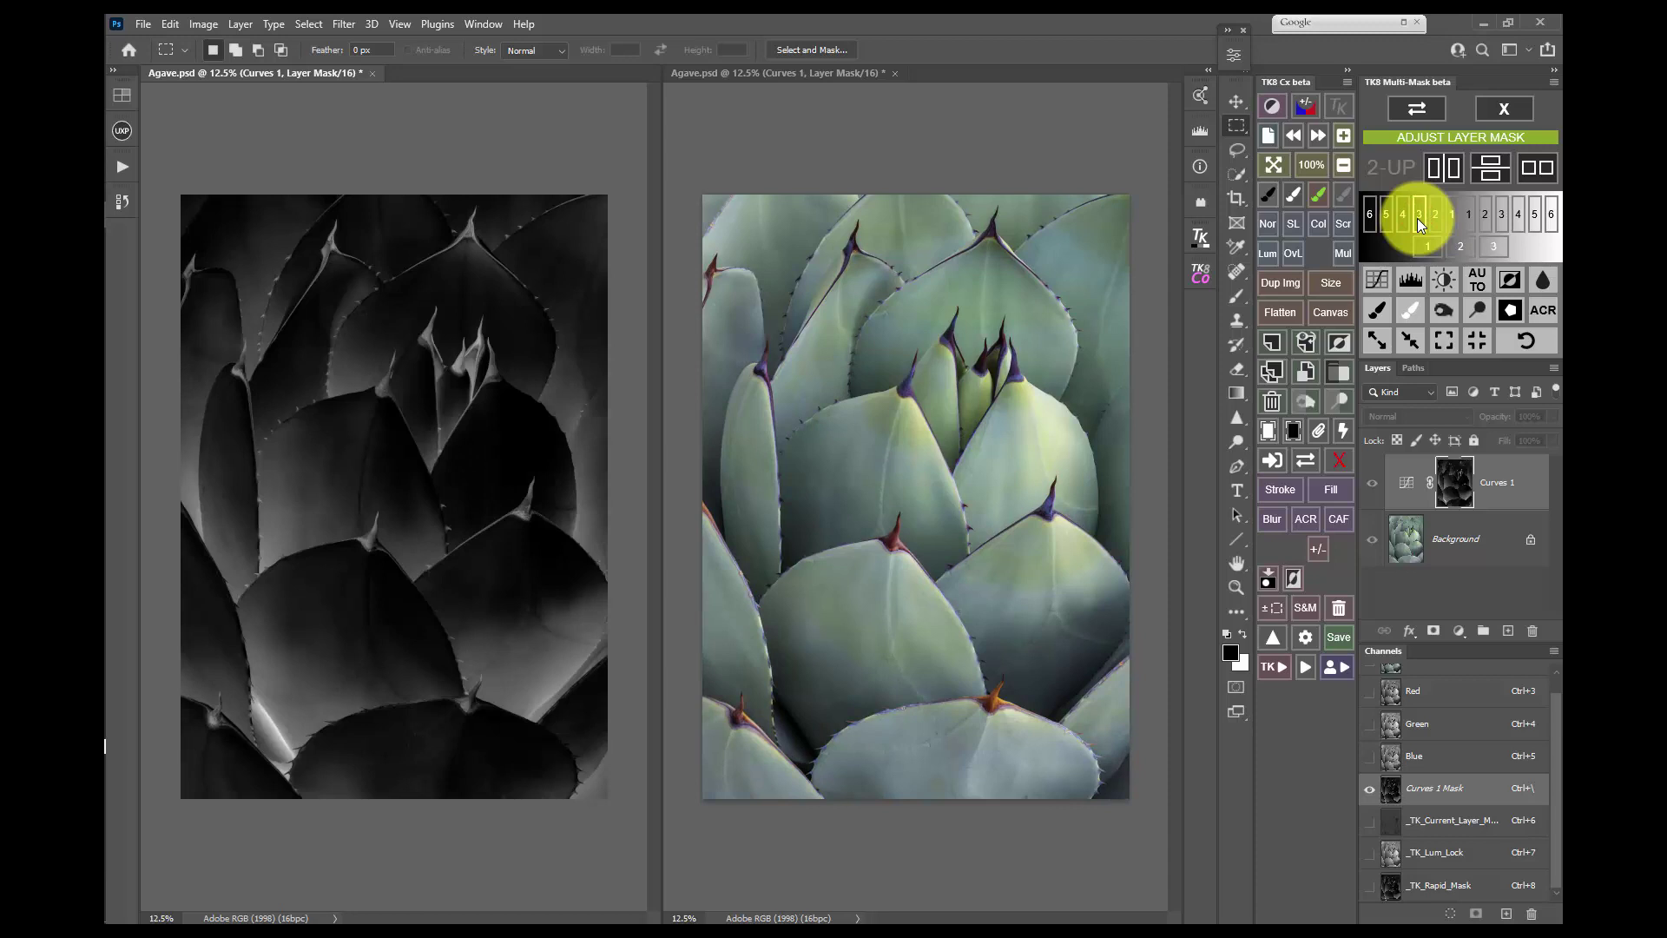
Replace the Curves layer's mask with Midtones 2 after comparing it with Midtones 3, and close the mask adjustment and side-by-side view
click(1459, 246)
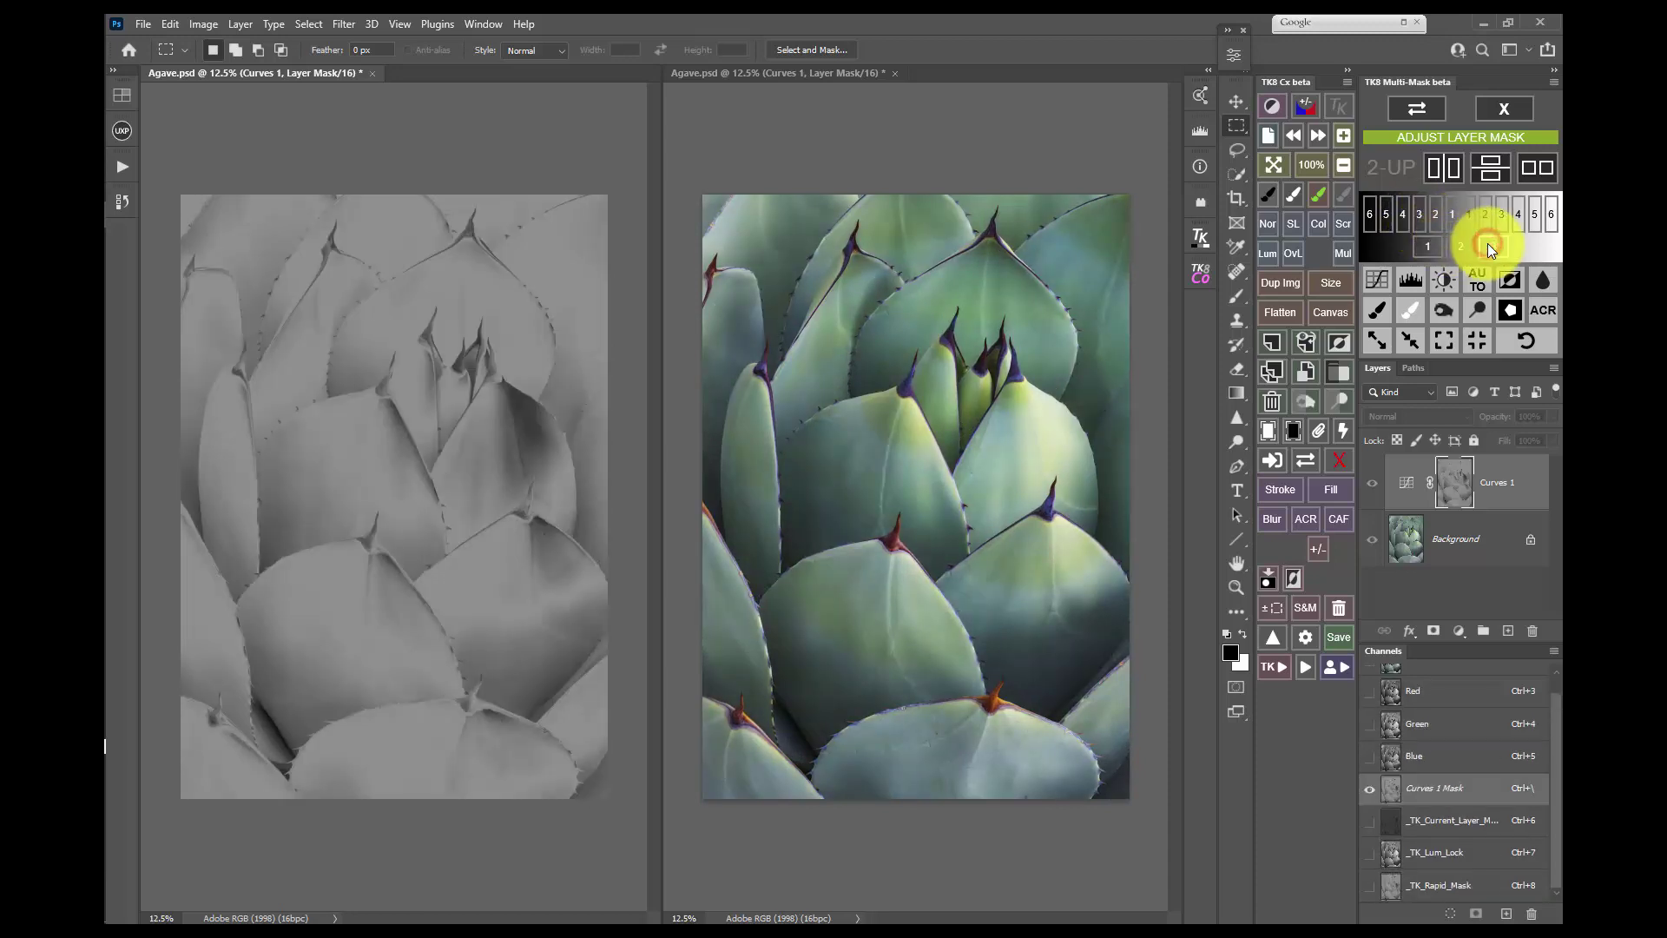
click(1488, 245)
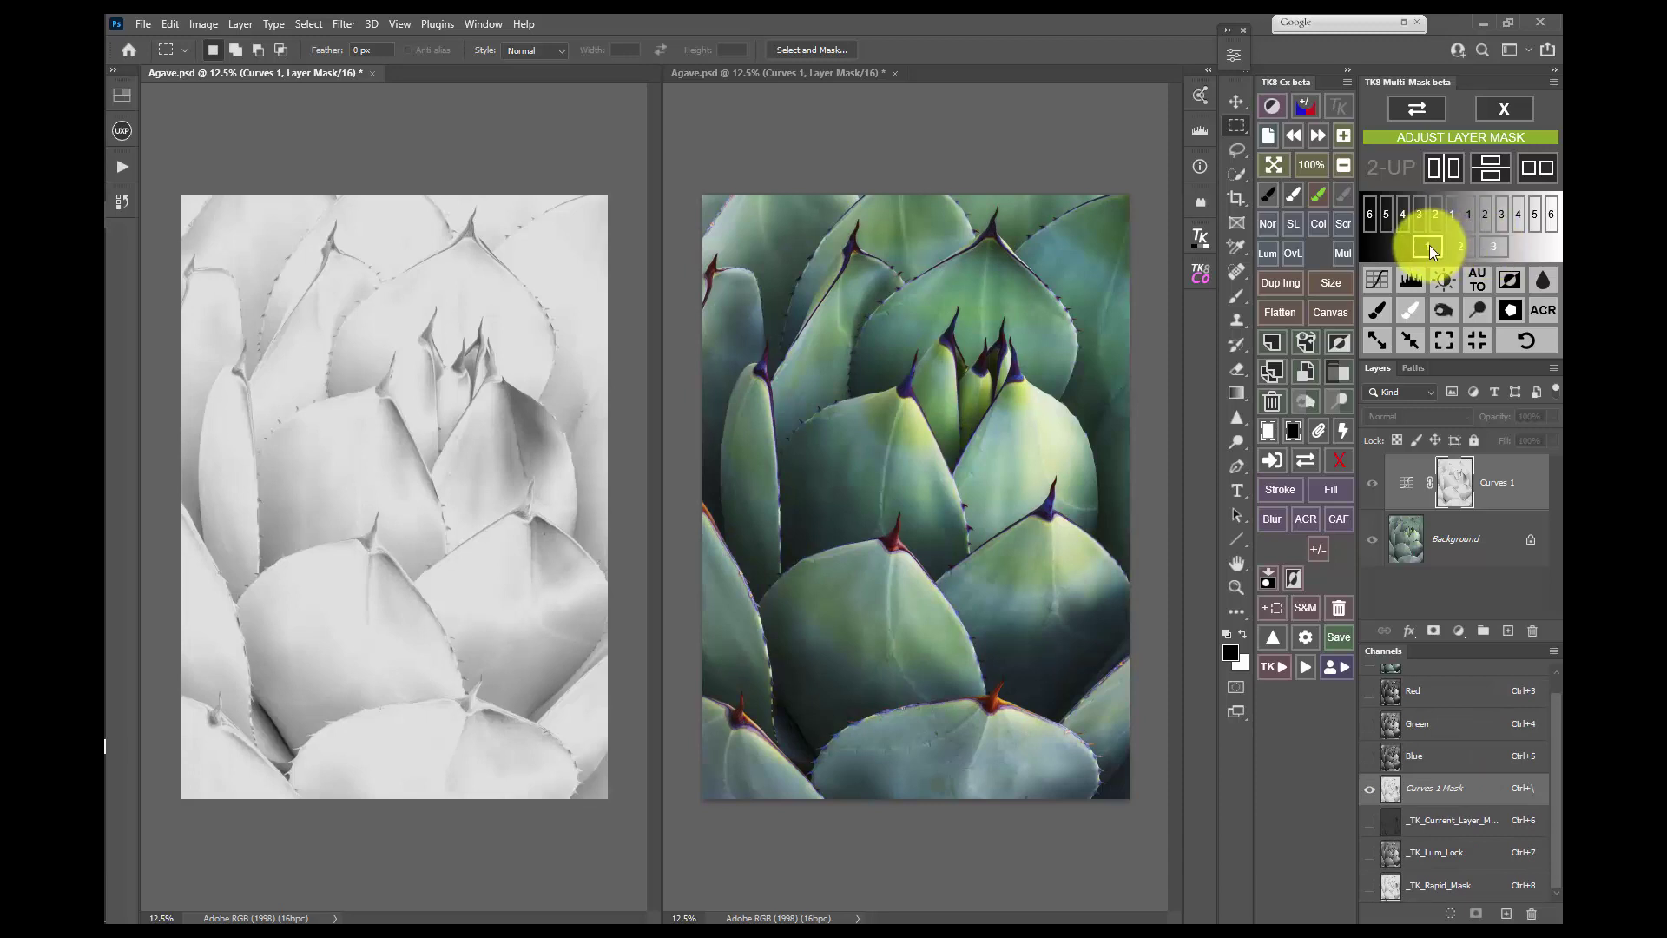
click(1453, 247)
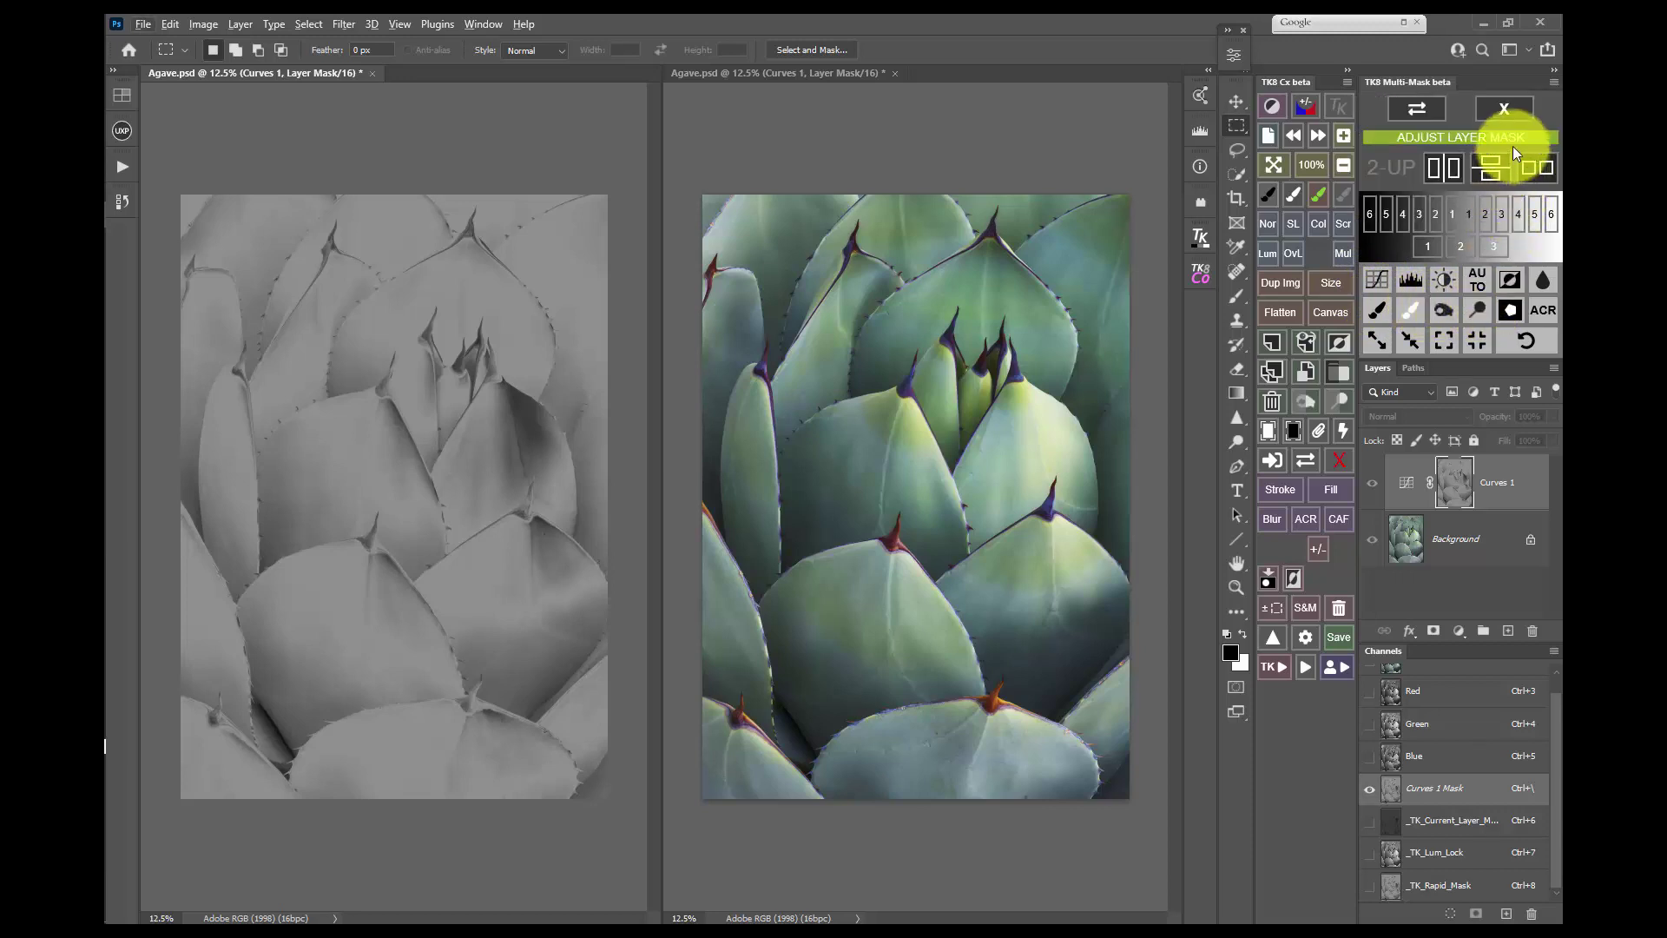
click(1508, 110)
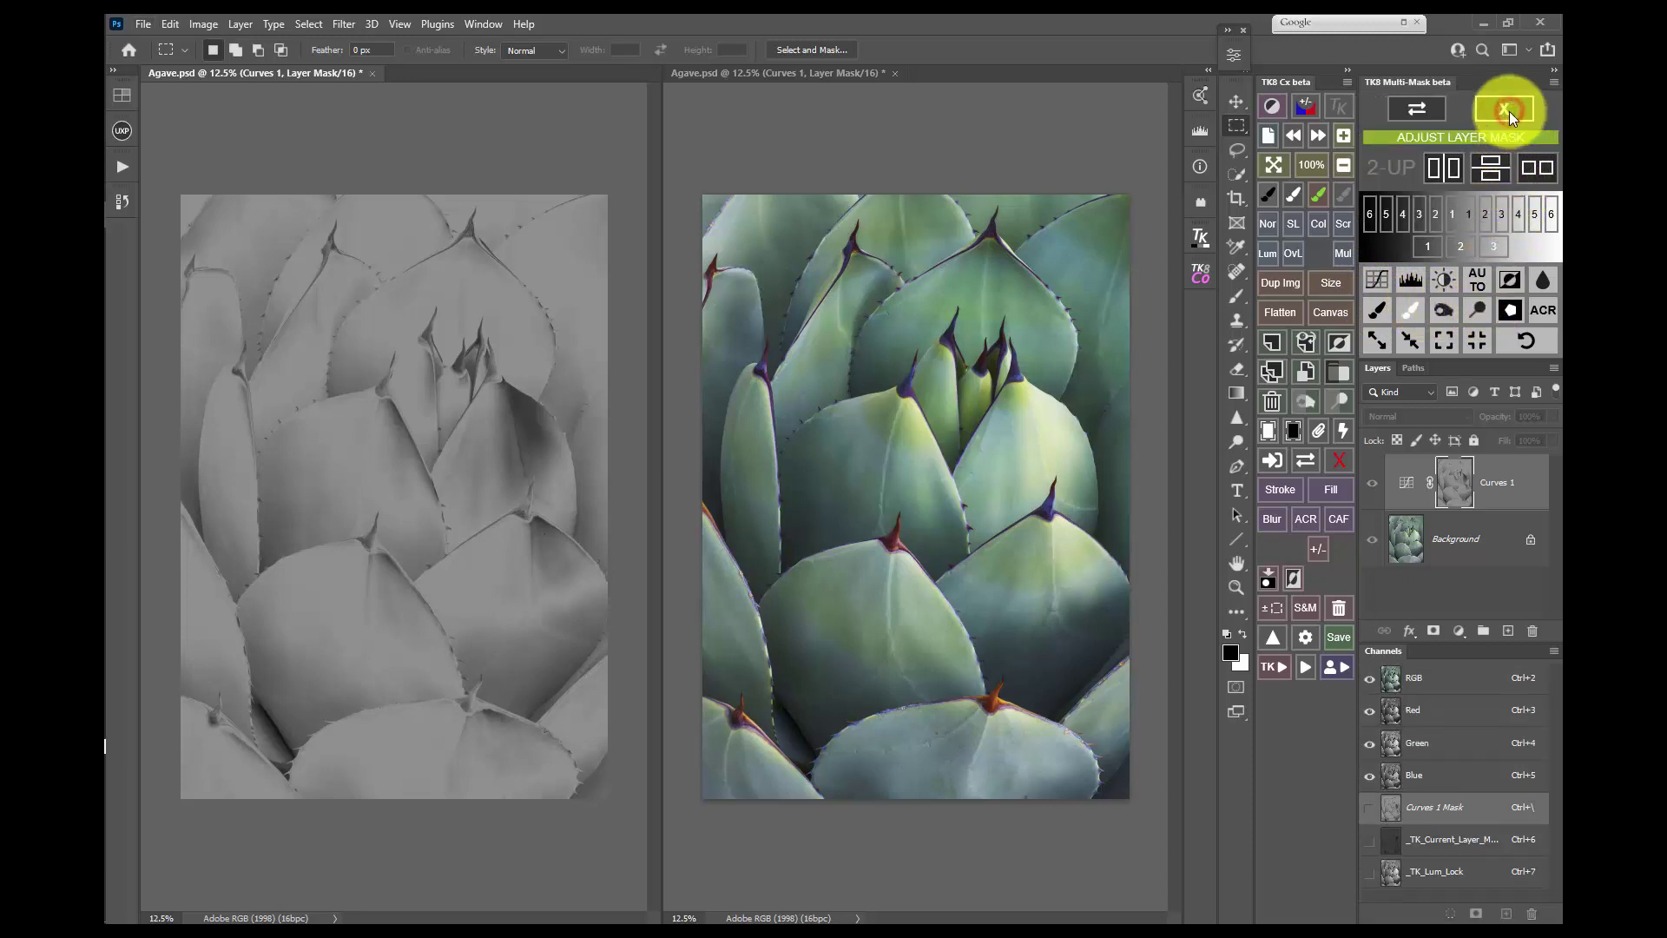
click(864, 73)
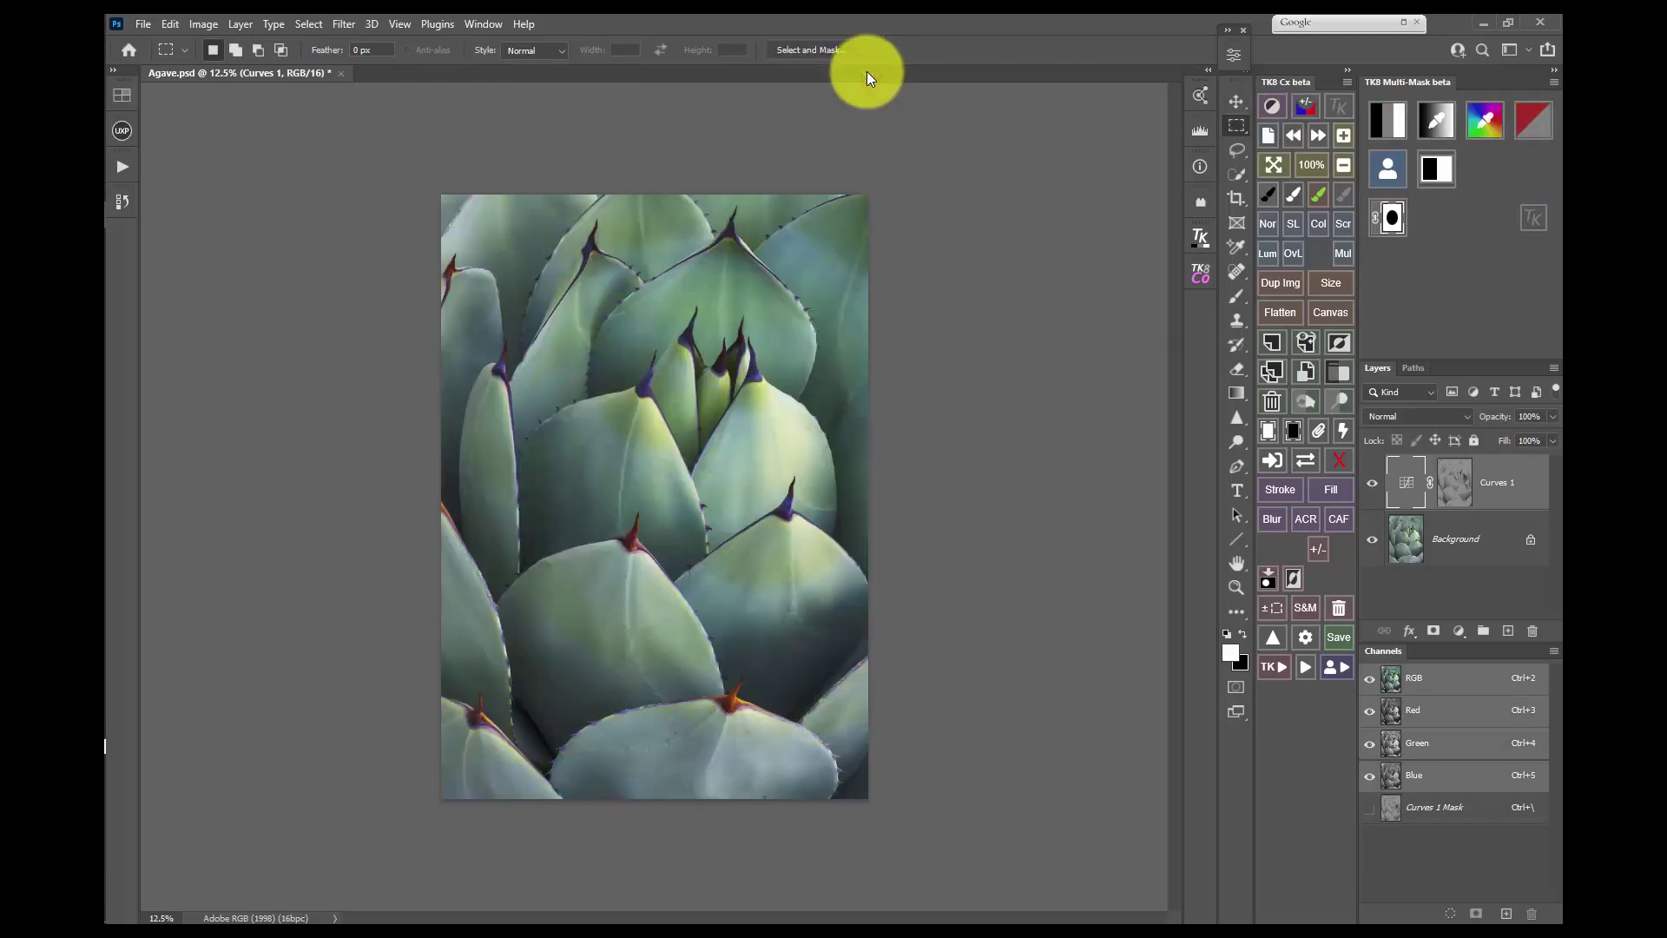